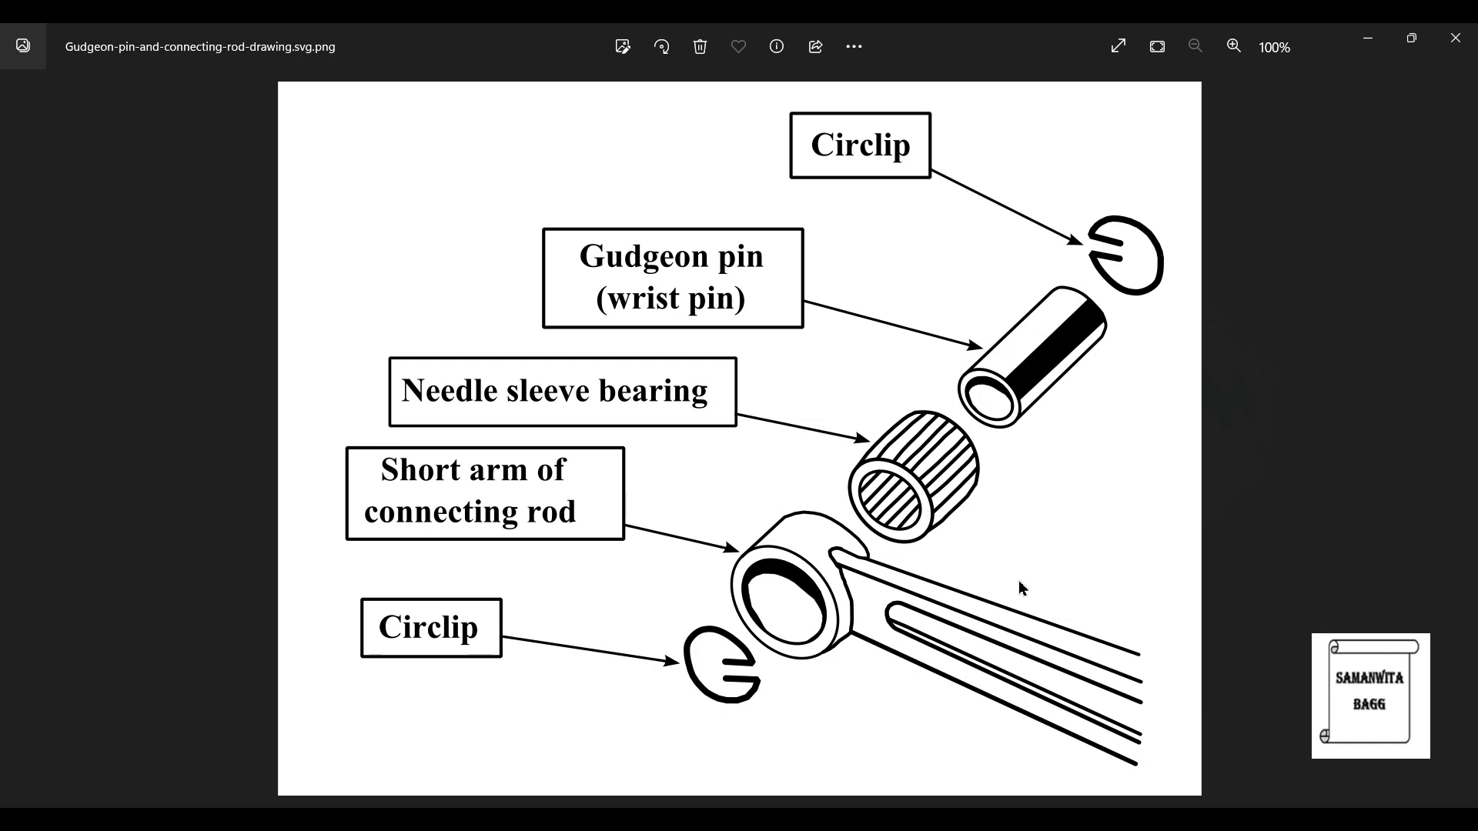
Switch to ANSYS Workbench and add a Static Structural analysis system to the project schematic, keeping its default name
{"action": "left_click", "coordinate": [924, 818]}
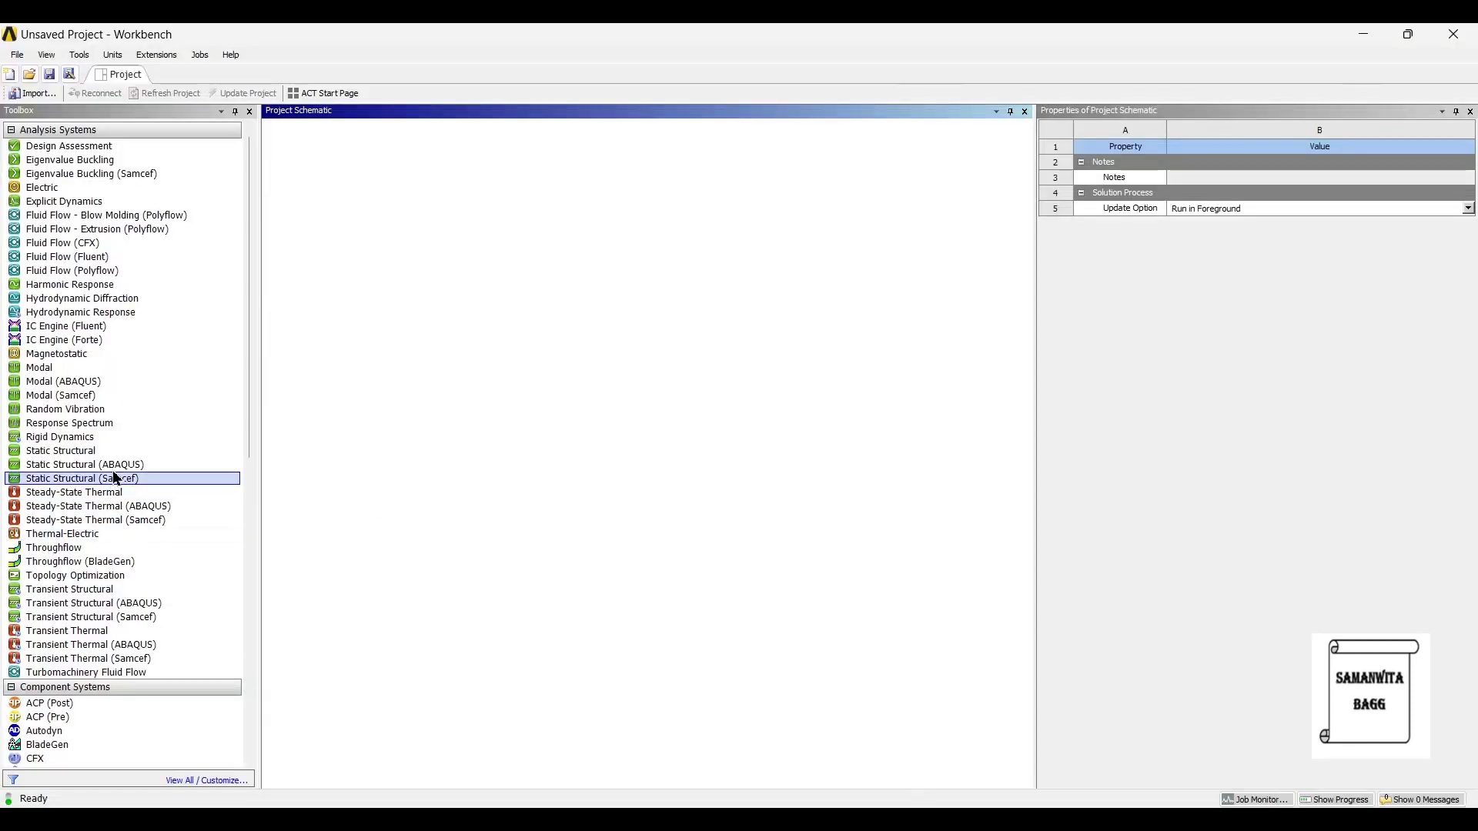
{"action": "left_click_drag", "start_coordinate": [113, 448], "coordinate": [531, 443]}
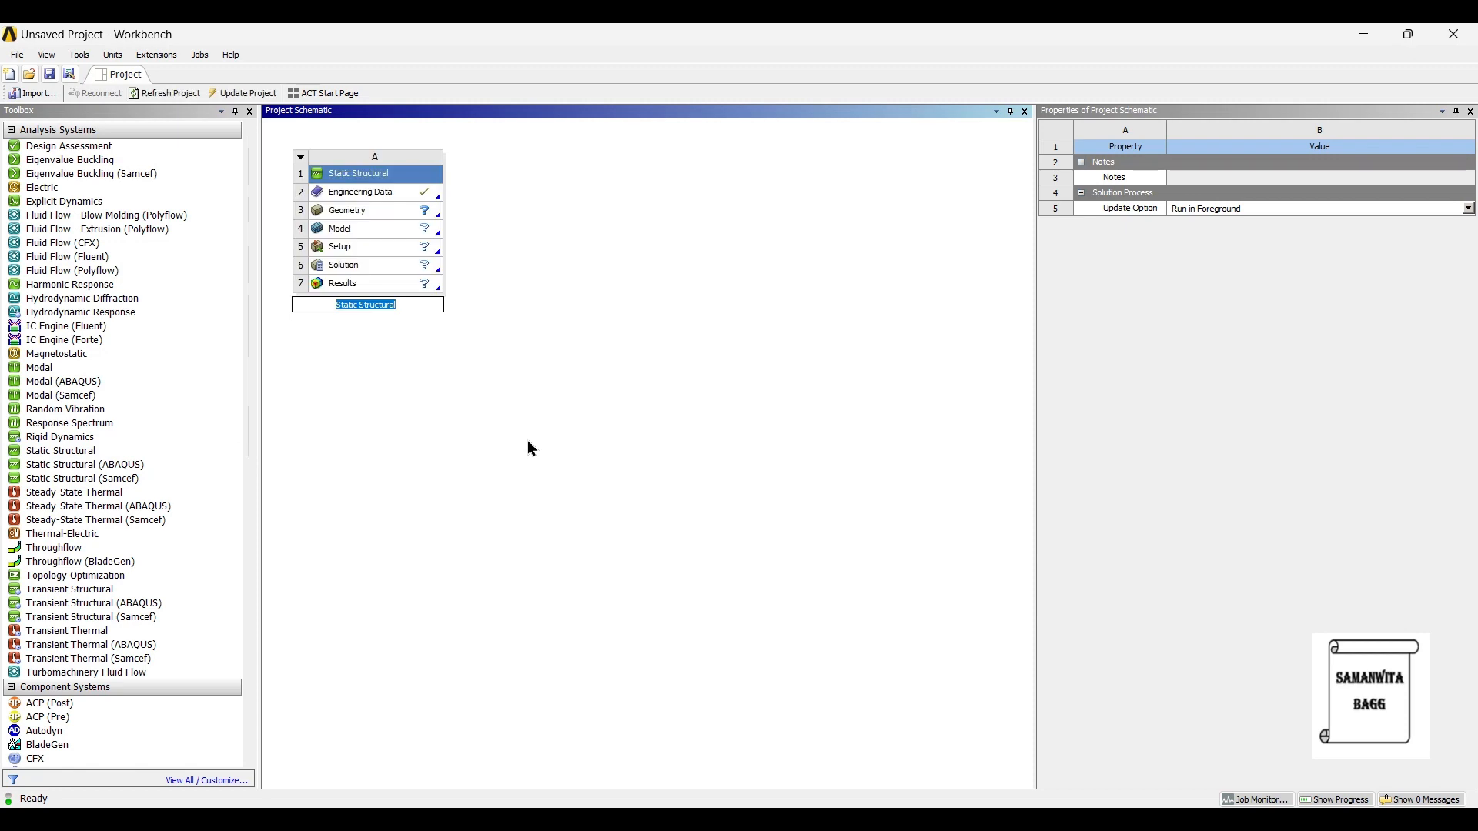
{"action": "key", "text": "Return"}
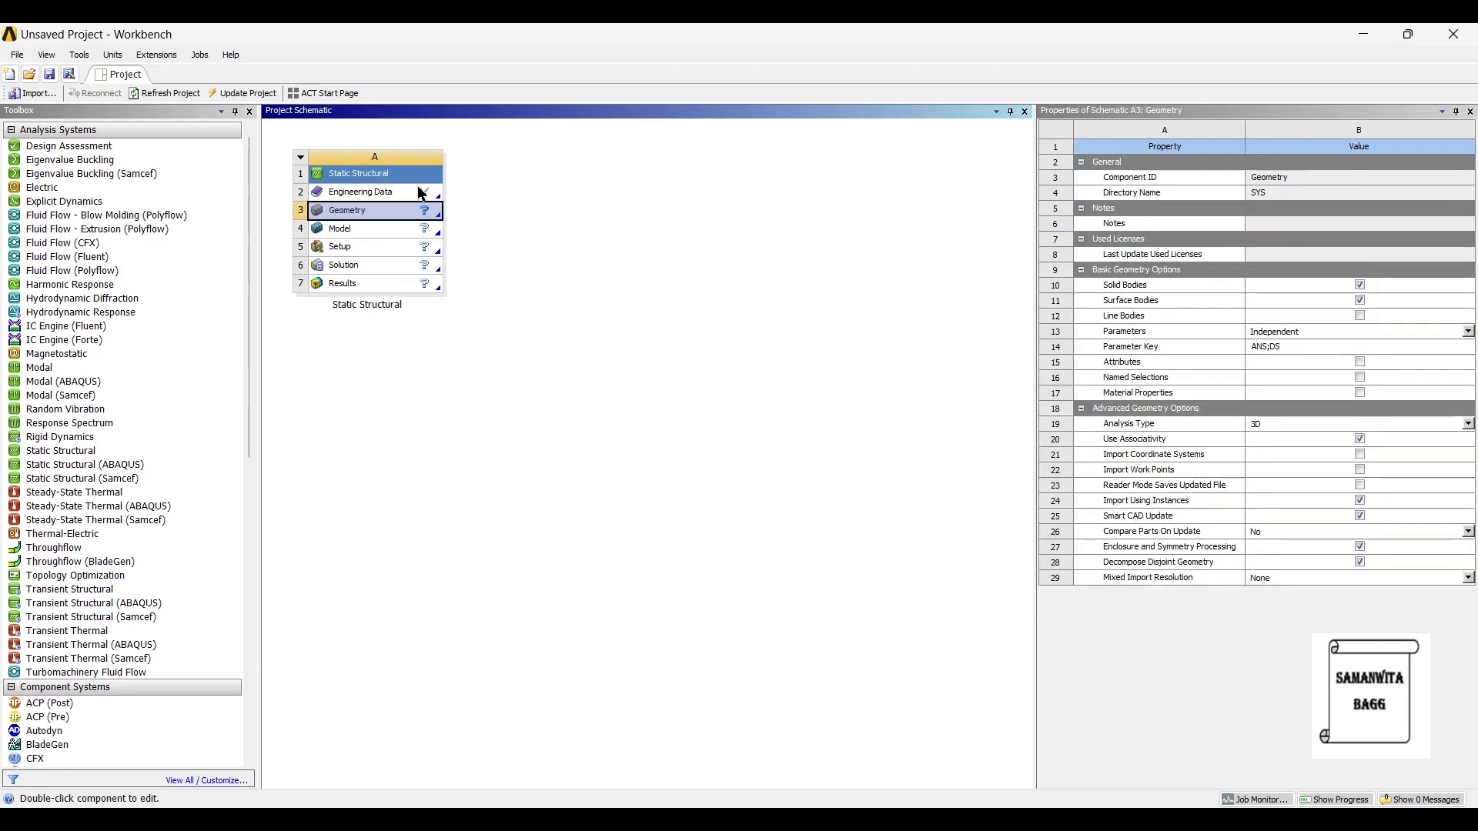
Open the Static Structural system's Engineering Data and add a new material named Alloy Steel
{"action": "double_click", "coordinate": [378, 194]}
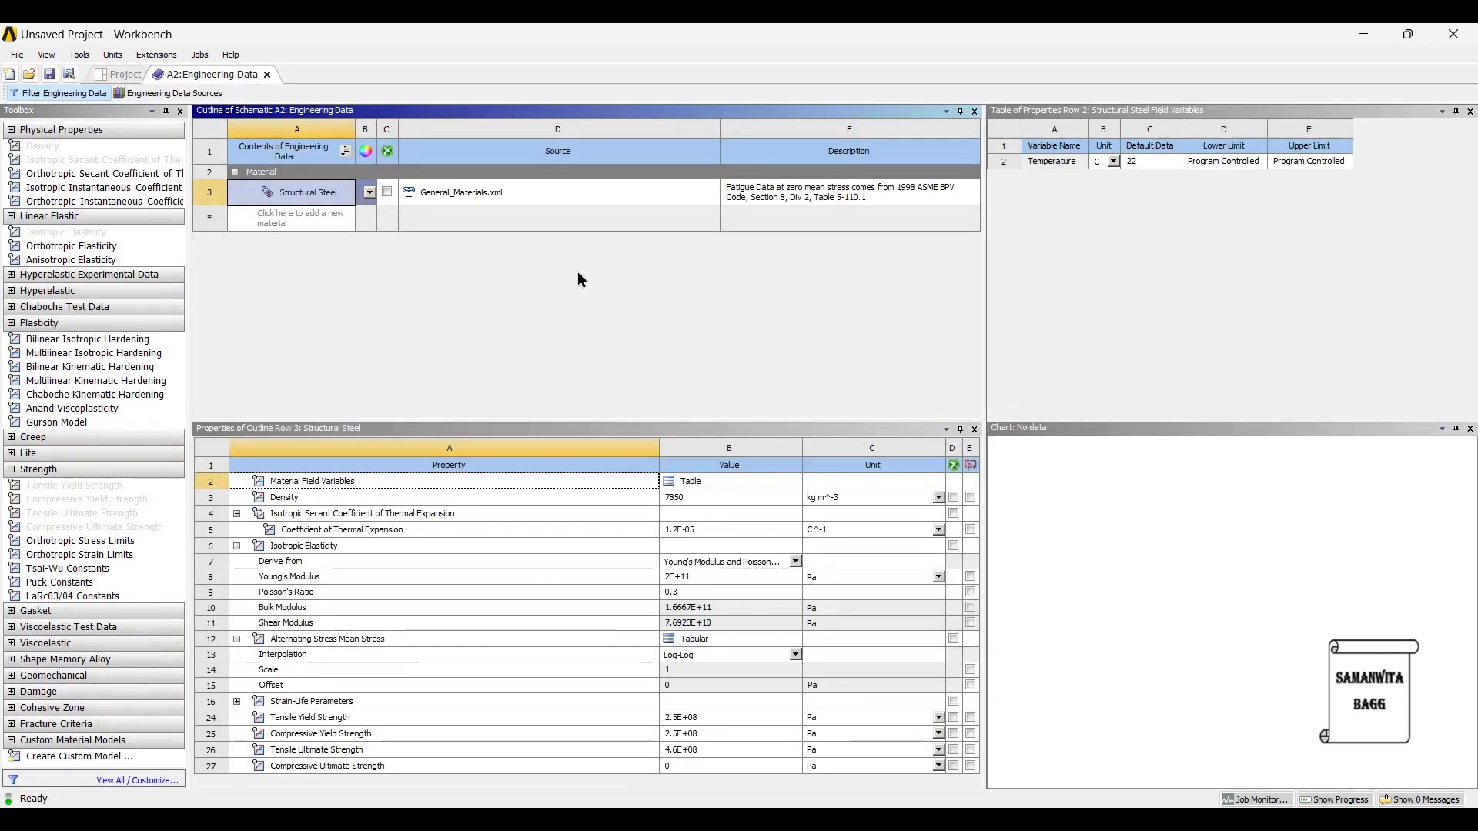
{"action": "left_click", "coordinate": [125, 92]}
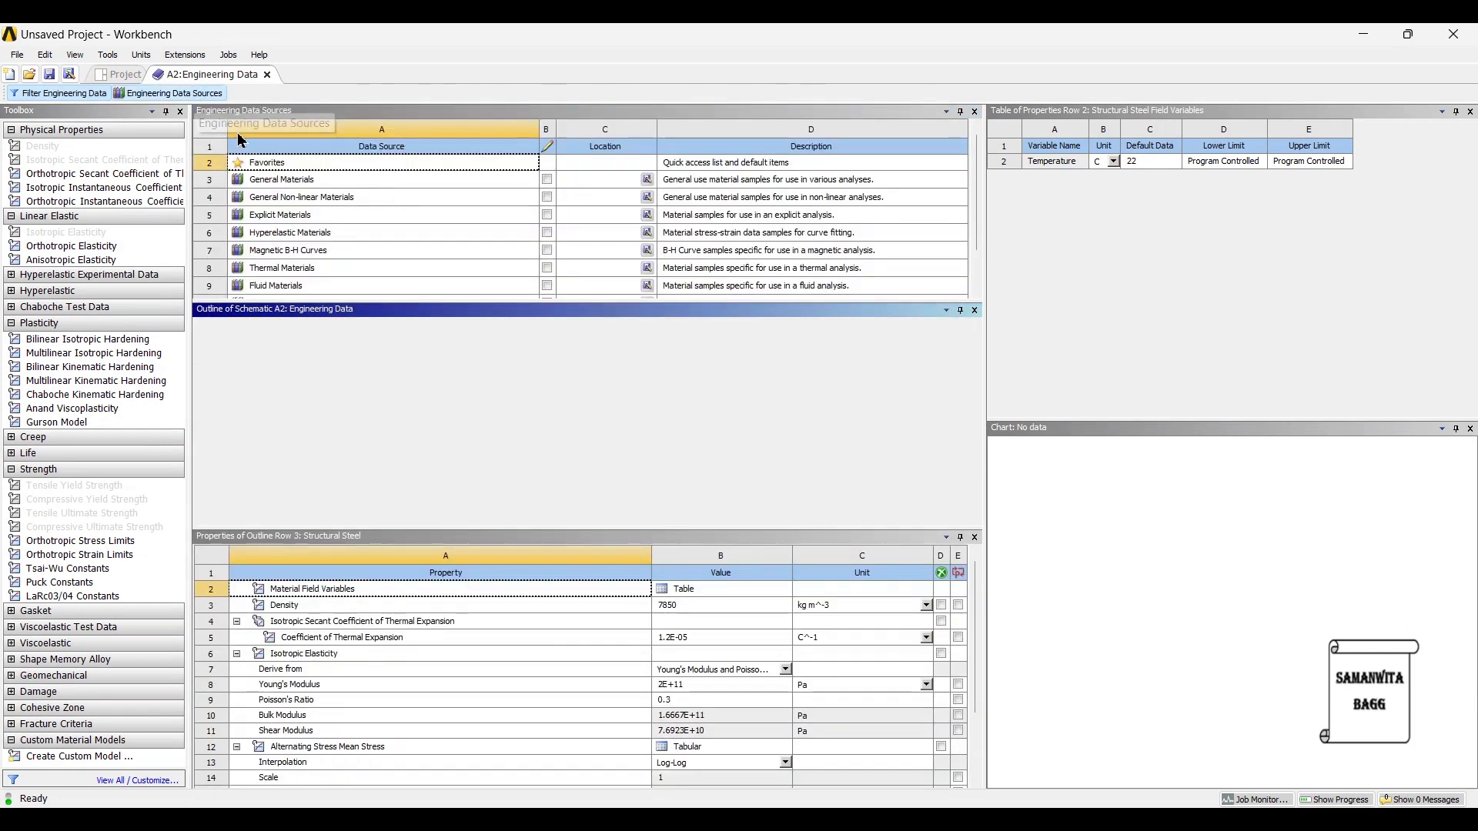
{"action": "left_click", "coordinate": [124, 90]}
{"action": "left_click", "coordinate": [259, 223]}
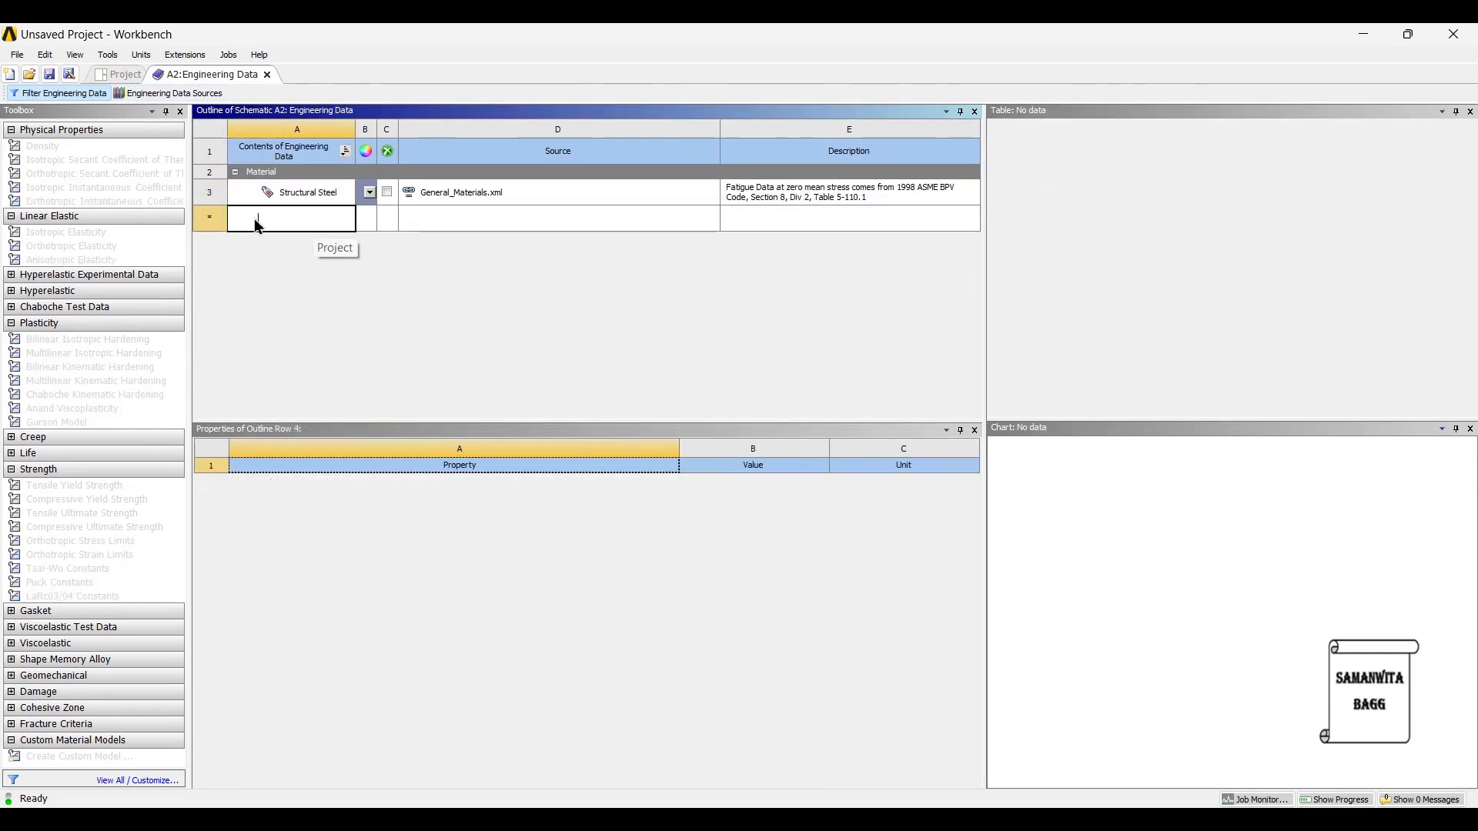
{"action": "type", "text": "Alloy Steel"}
{"action": "key", "text": "Return"}
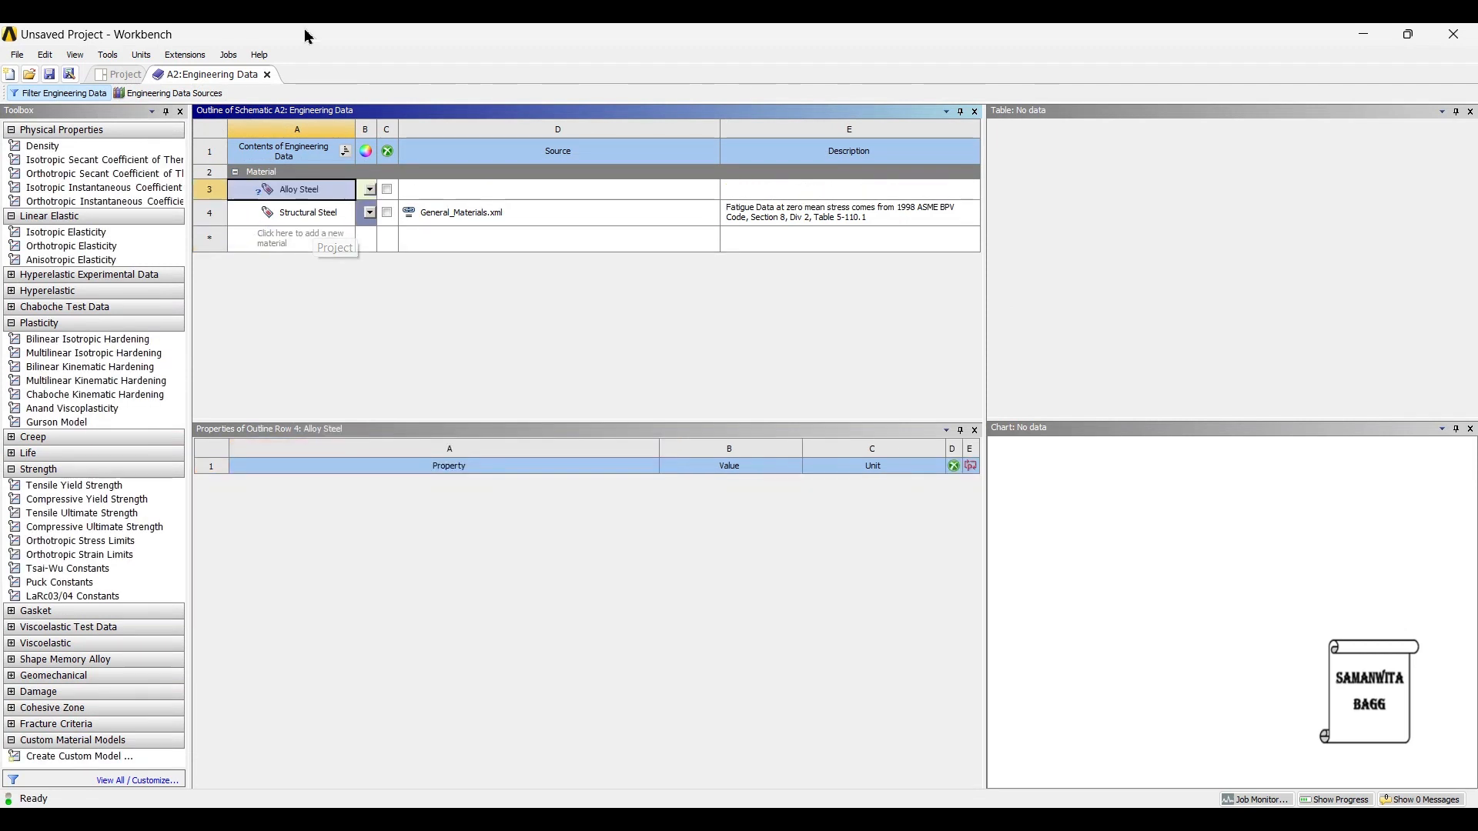
Add a Density property to Alloy Steel and set it to 7700 kg m^-3
{"action": "double_click", "coordinate": [53, 147]}
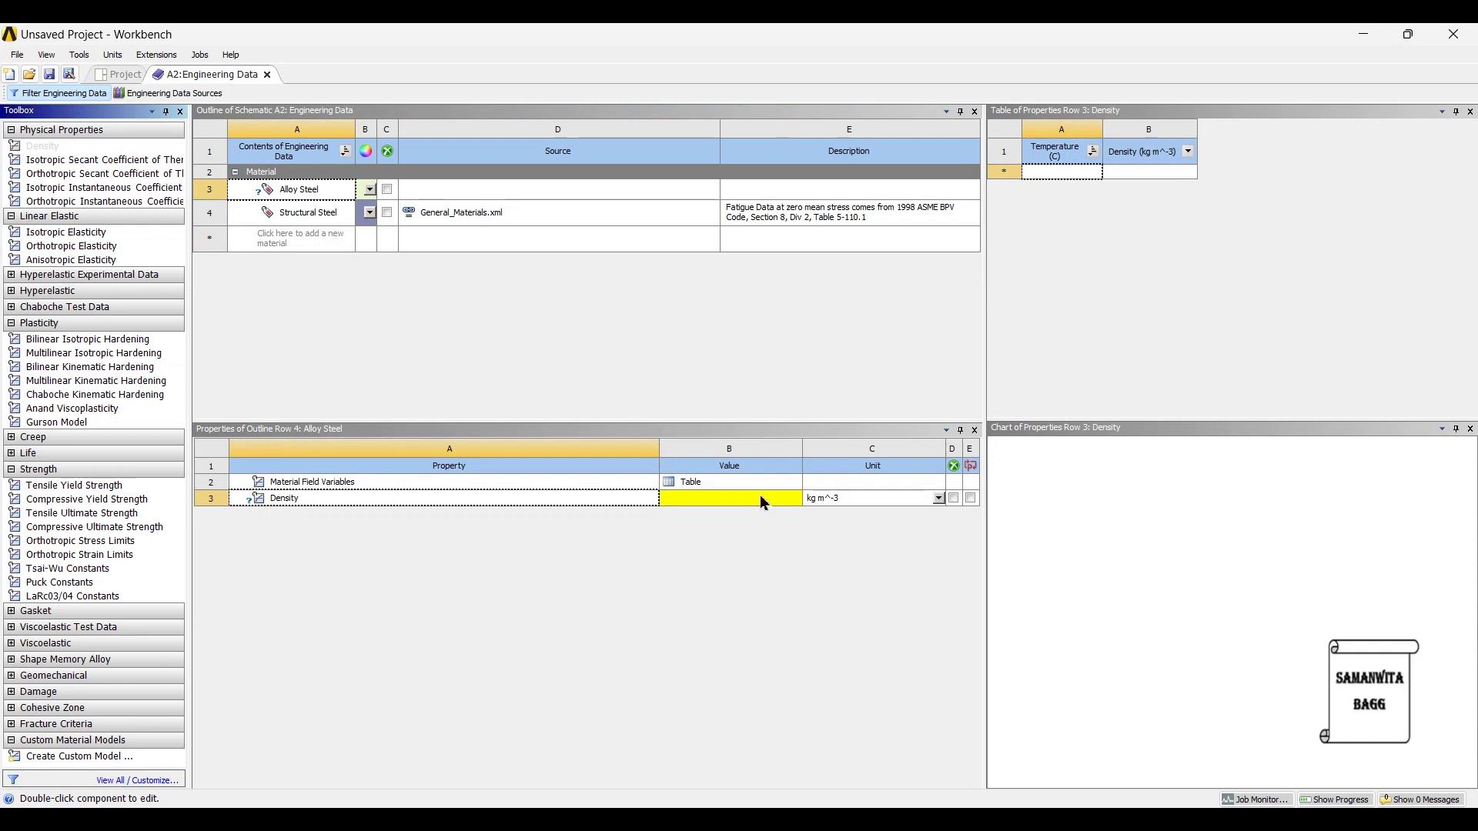
{"action": "left_click", "coordinate": [719, 498]}
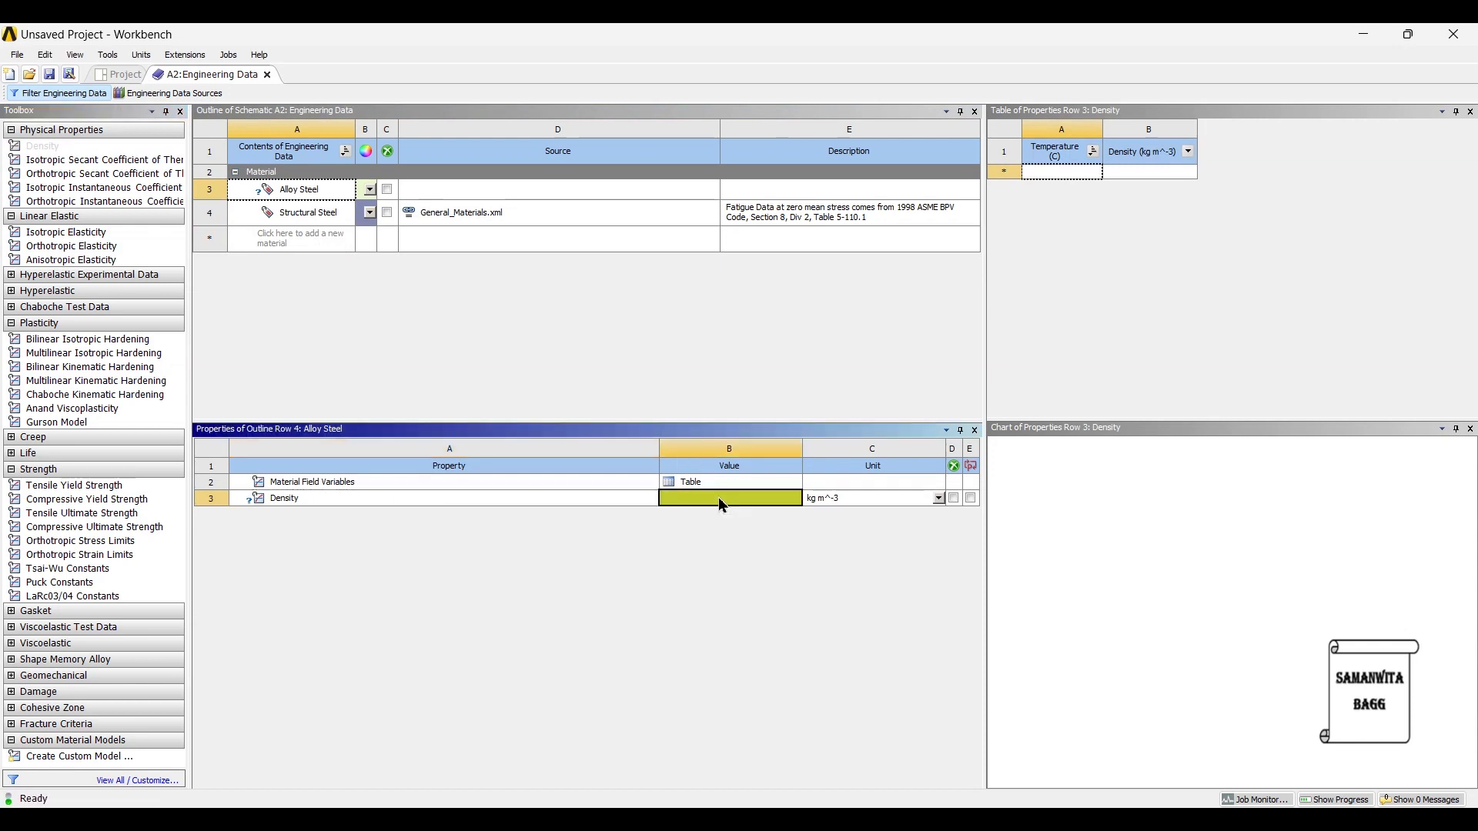
{"action": "type", "text": "7700"}
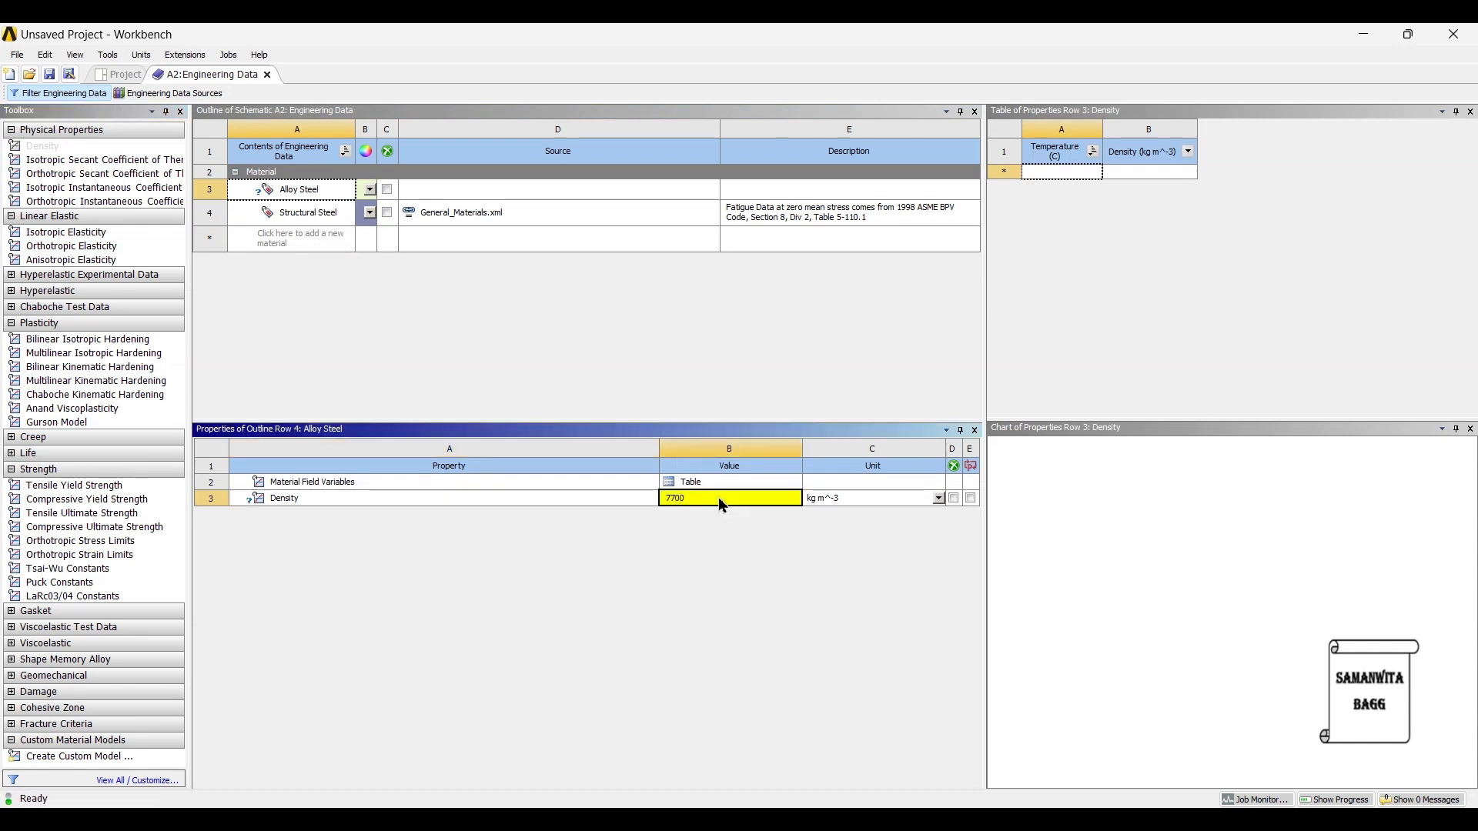
{"action": "key", "text": "Return"}
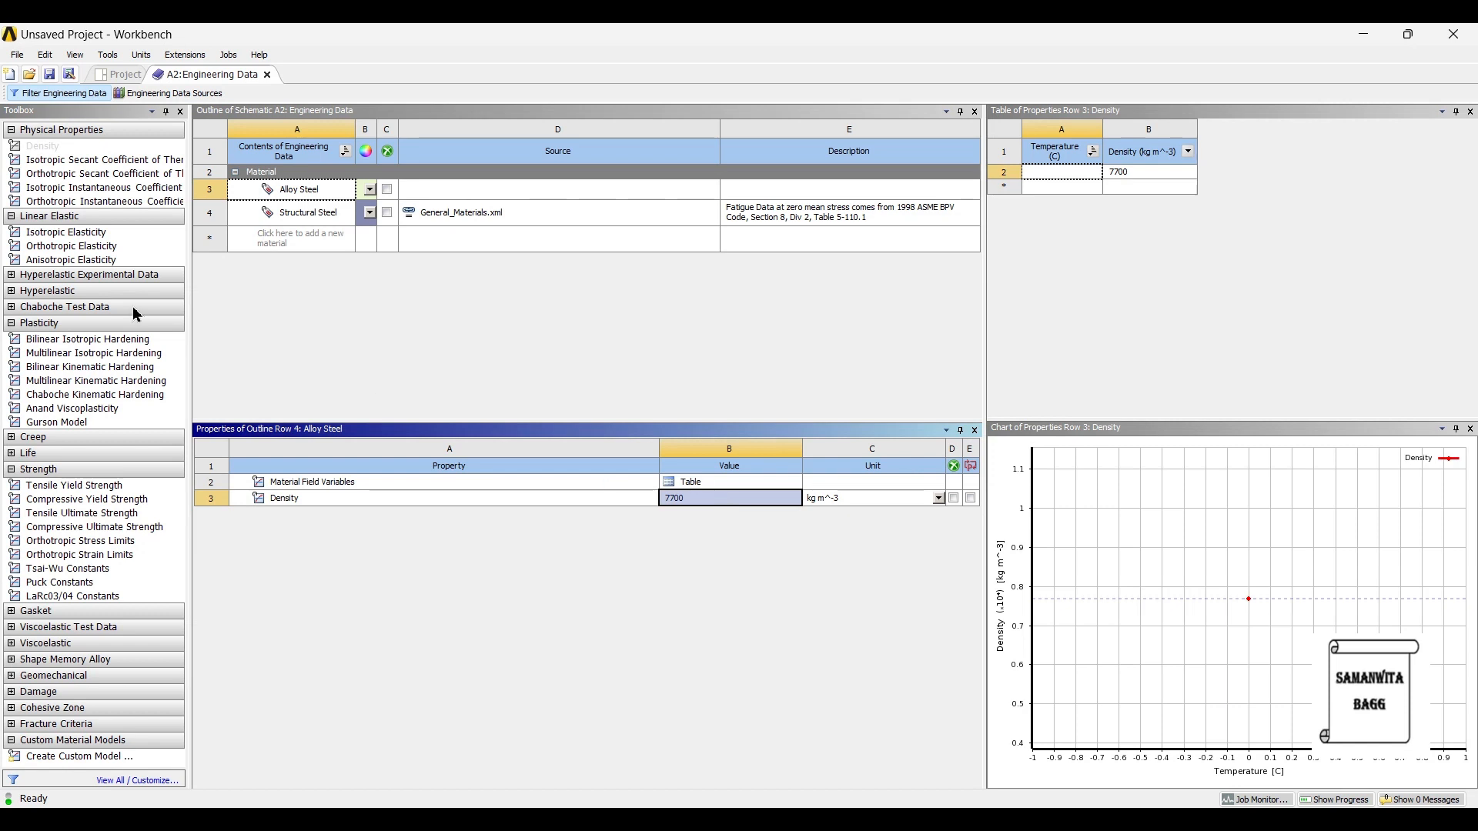
Add Isotropic Elasticity to Alloy Steel with a Young's Modulus of 2.1E+11 Pa and a Poisson's Ratio of 0.28
{"action": "double_click", "coordinate": [92, 233]}
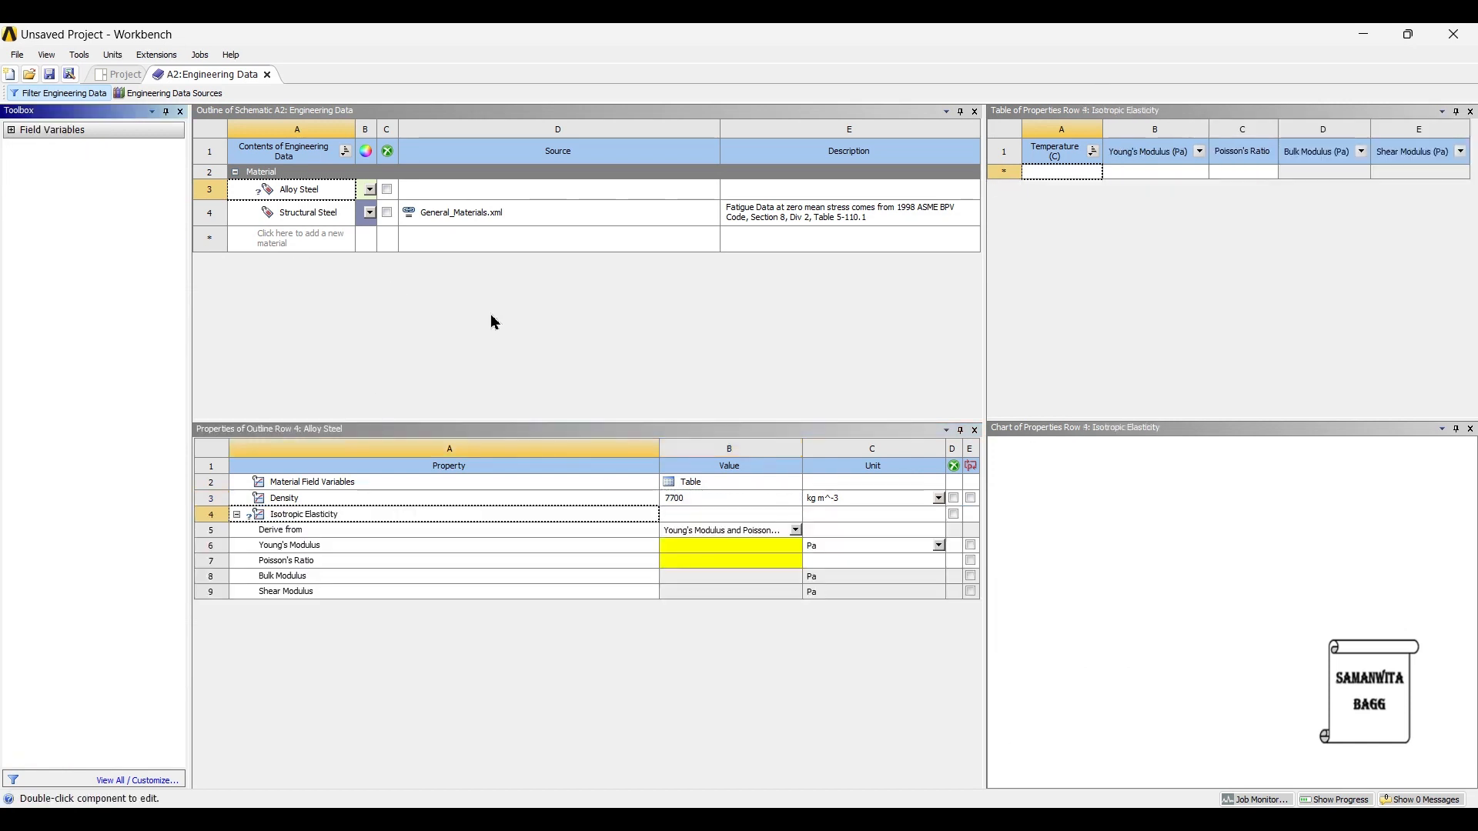
{"action": "left_click", "coordinate": [678, 546]}
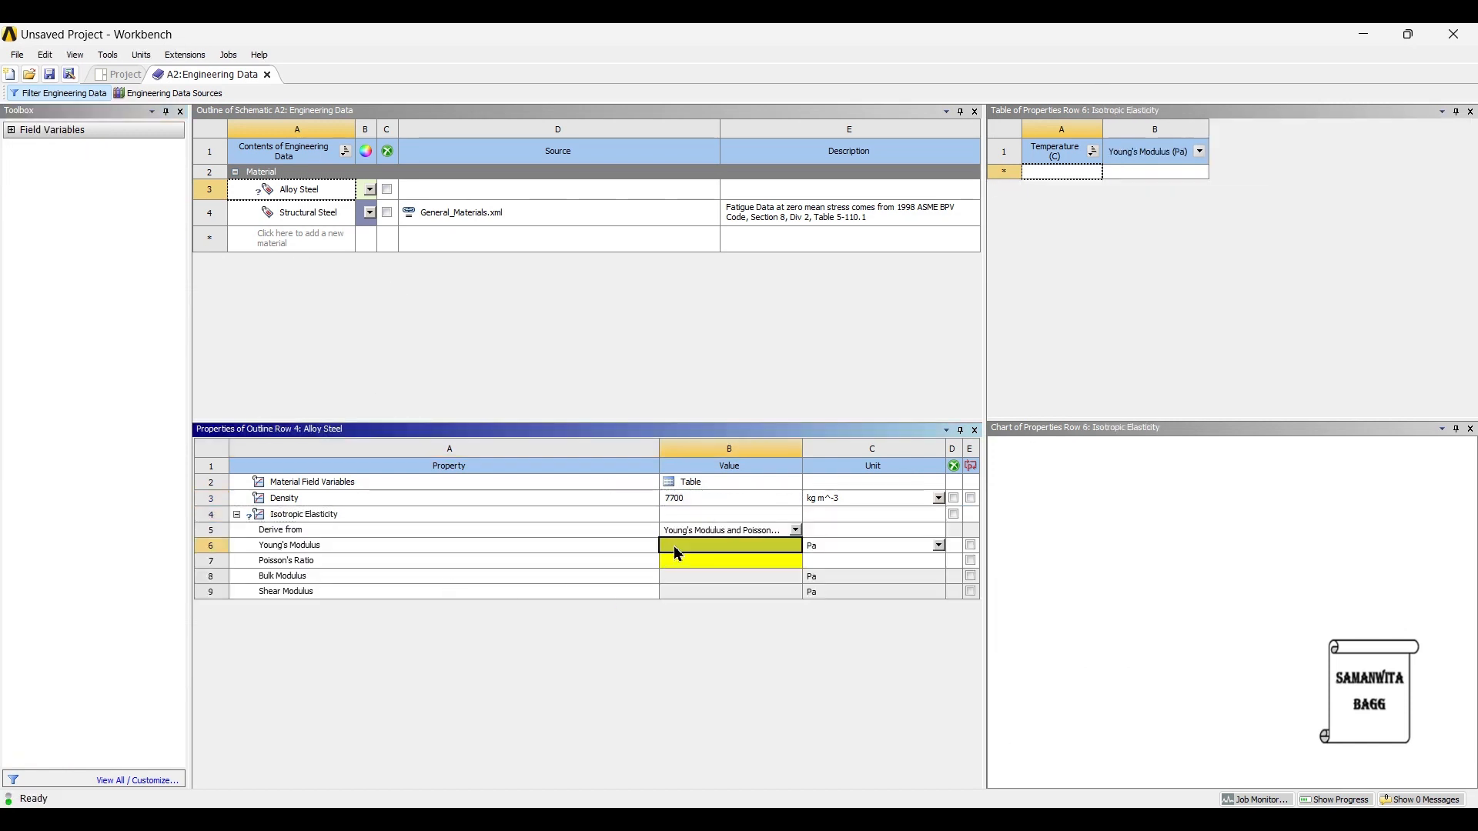
{"action": "type", "text": "2."}
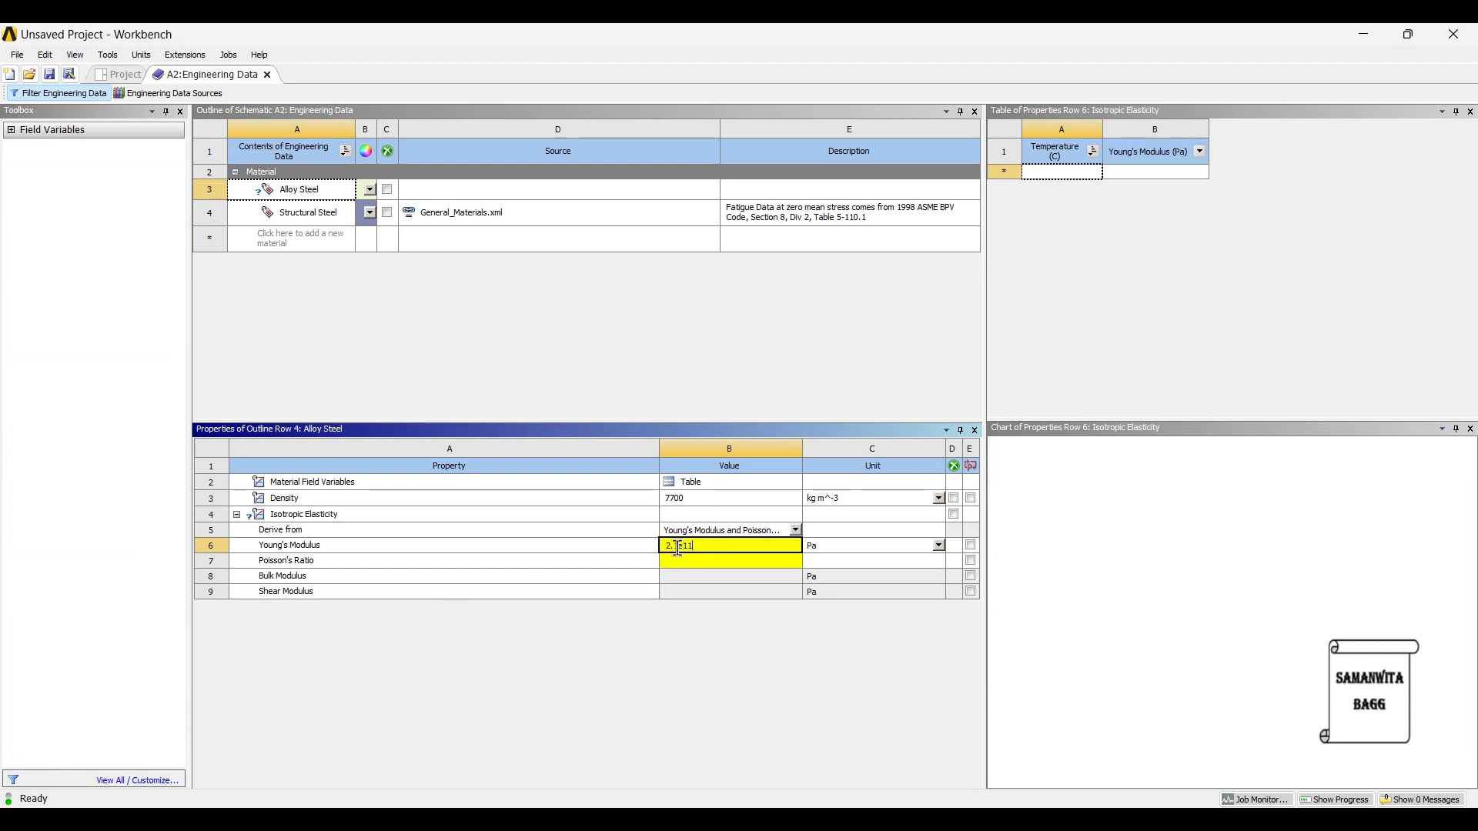
{"action": "type", "text": "1E+11"}
{"action": "key", "text": "Return"}
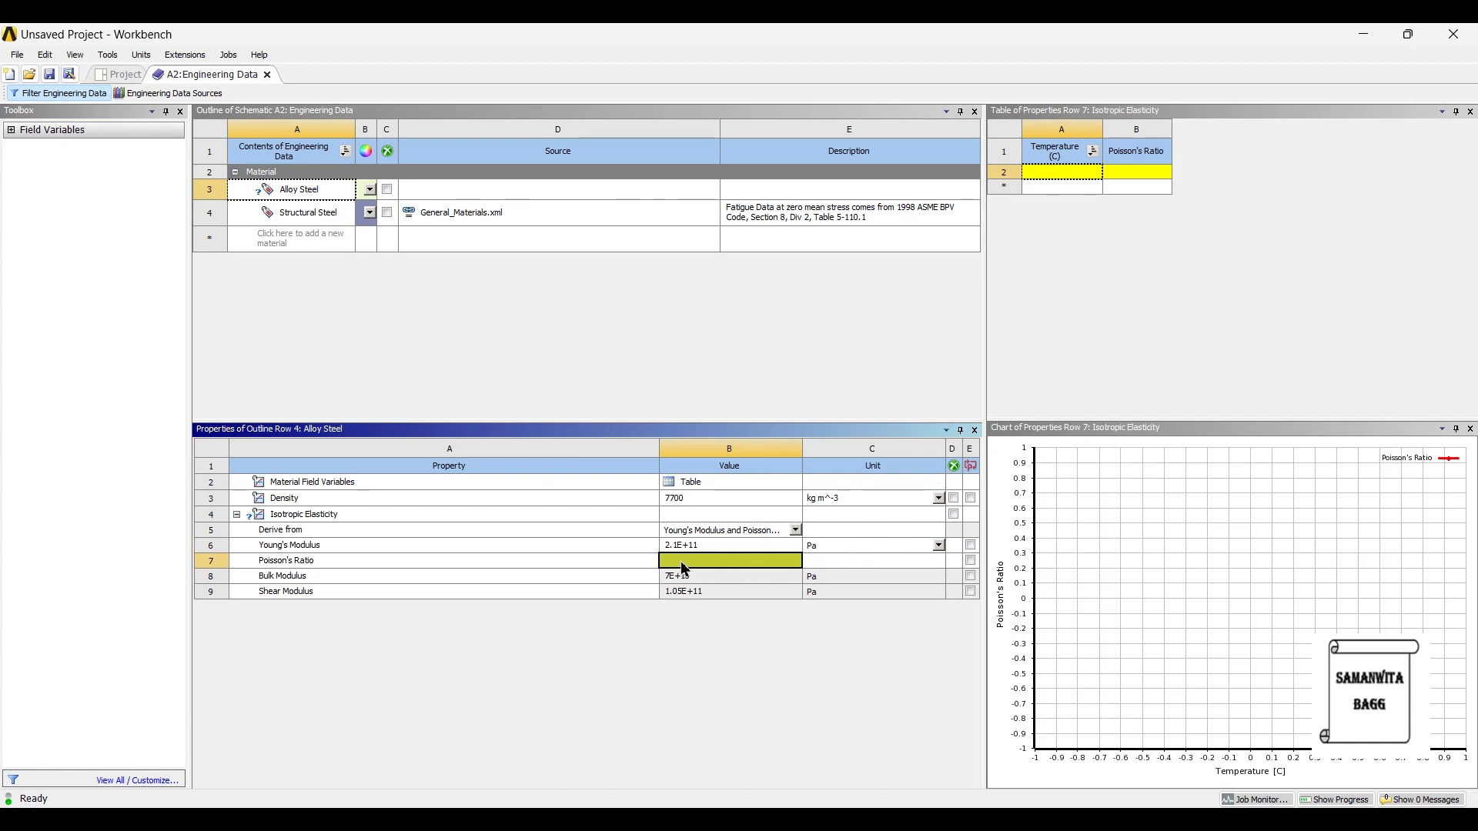
{"action": "type", "text": "0.28"}
{"action": "key", "text": "Return"}
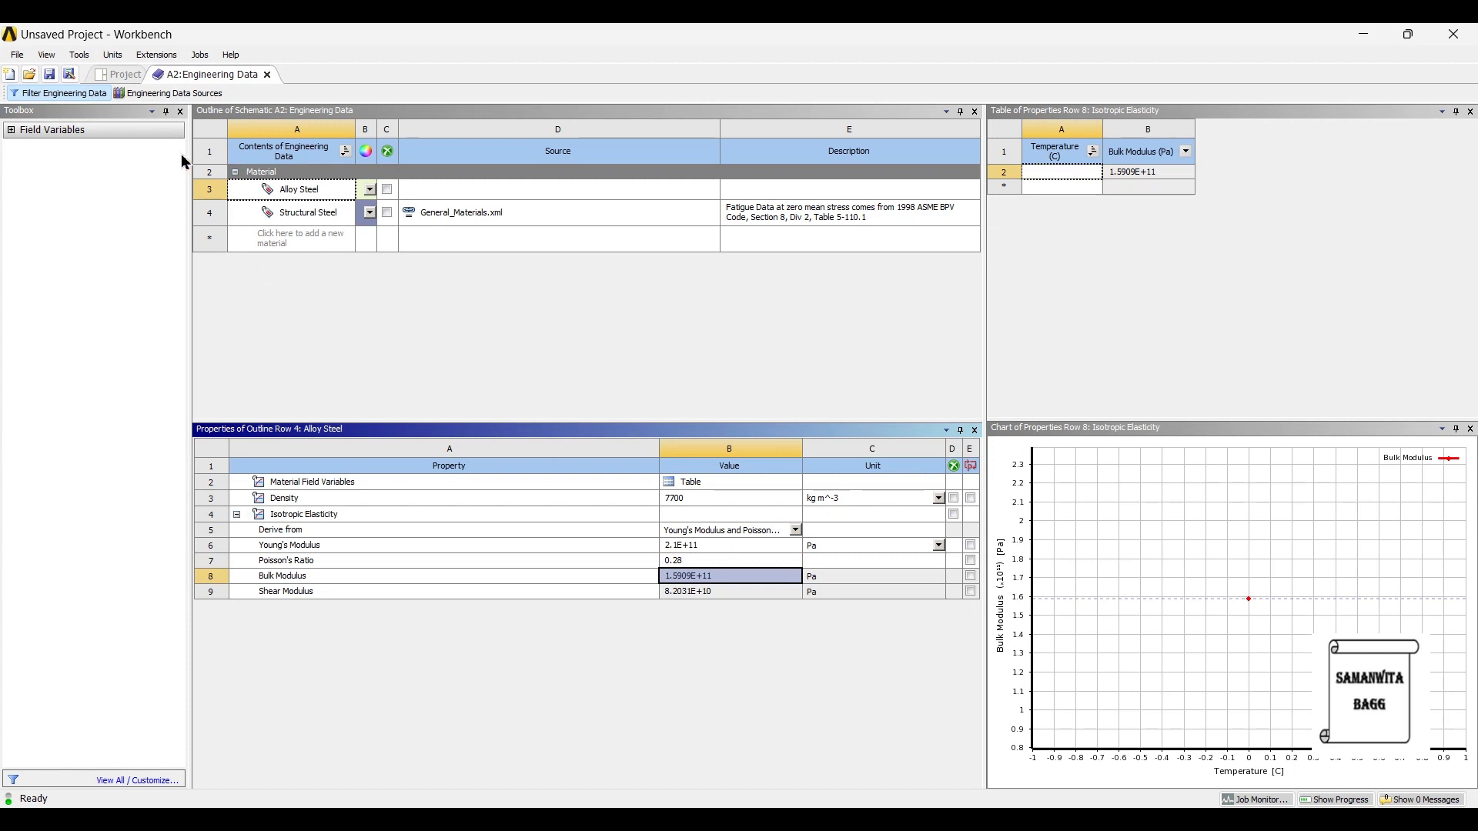
Add Tensile Yield Strength to Alloy Steel and set it to 6.2E+08 Pa
{"action": "left_click", "coordinate": [317, 191]}
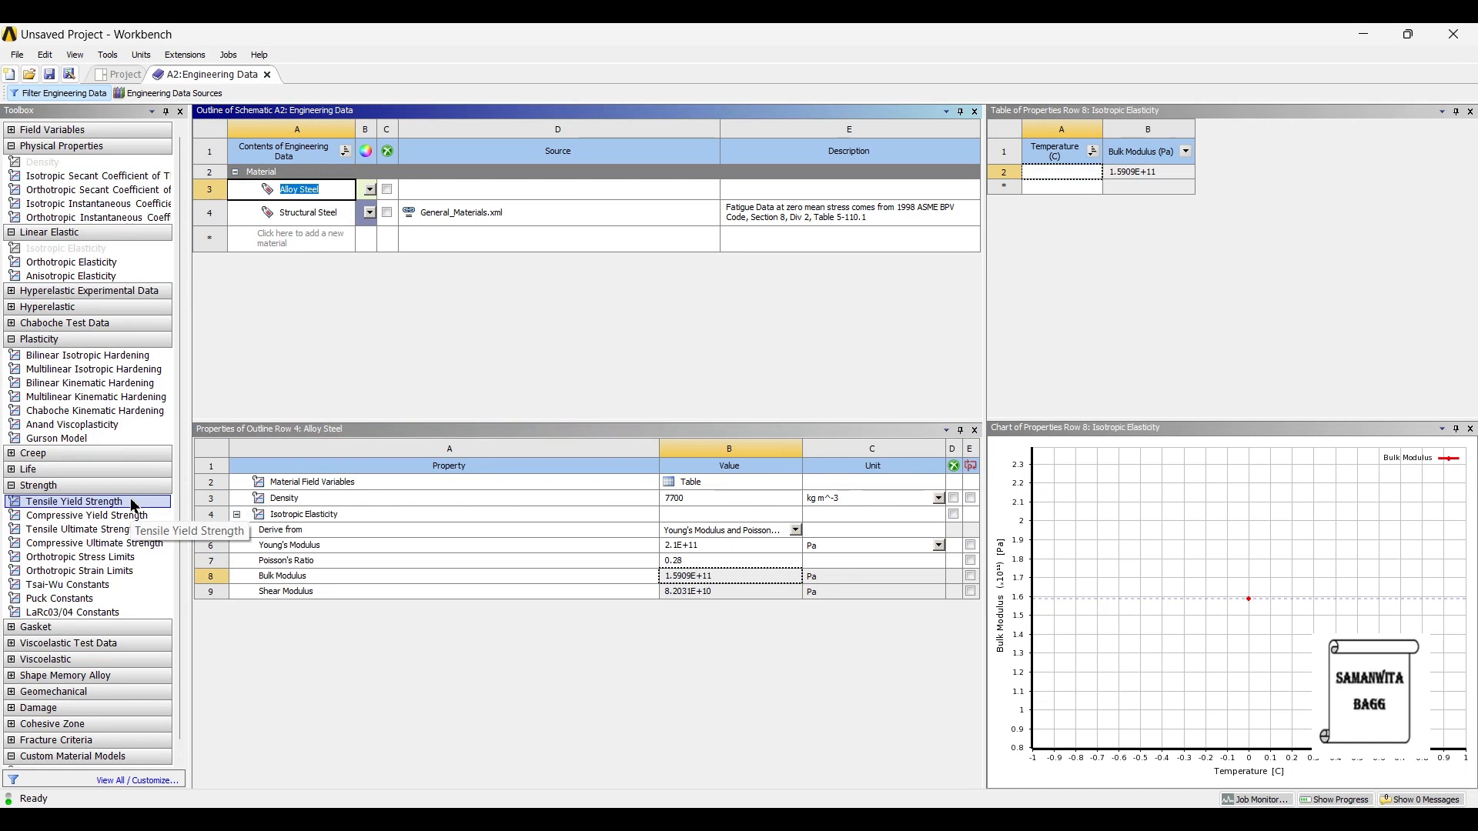
{"action": "left_click_drag", "start_coordinate": [133, 506], "coordinate": [451, 561]}
{"action": "left_click", "coordinate": [718, 608]}
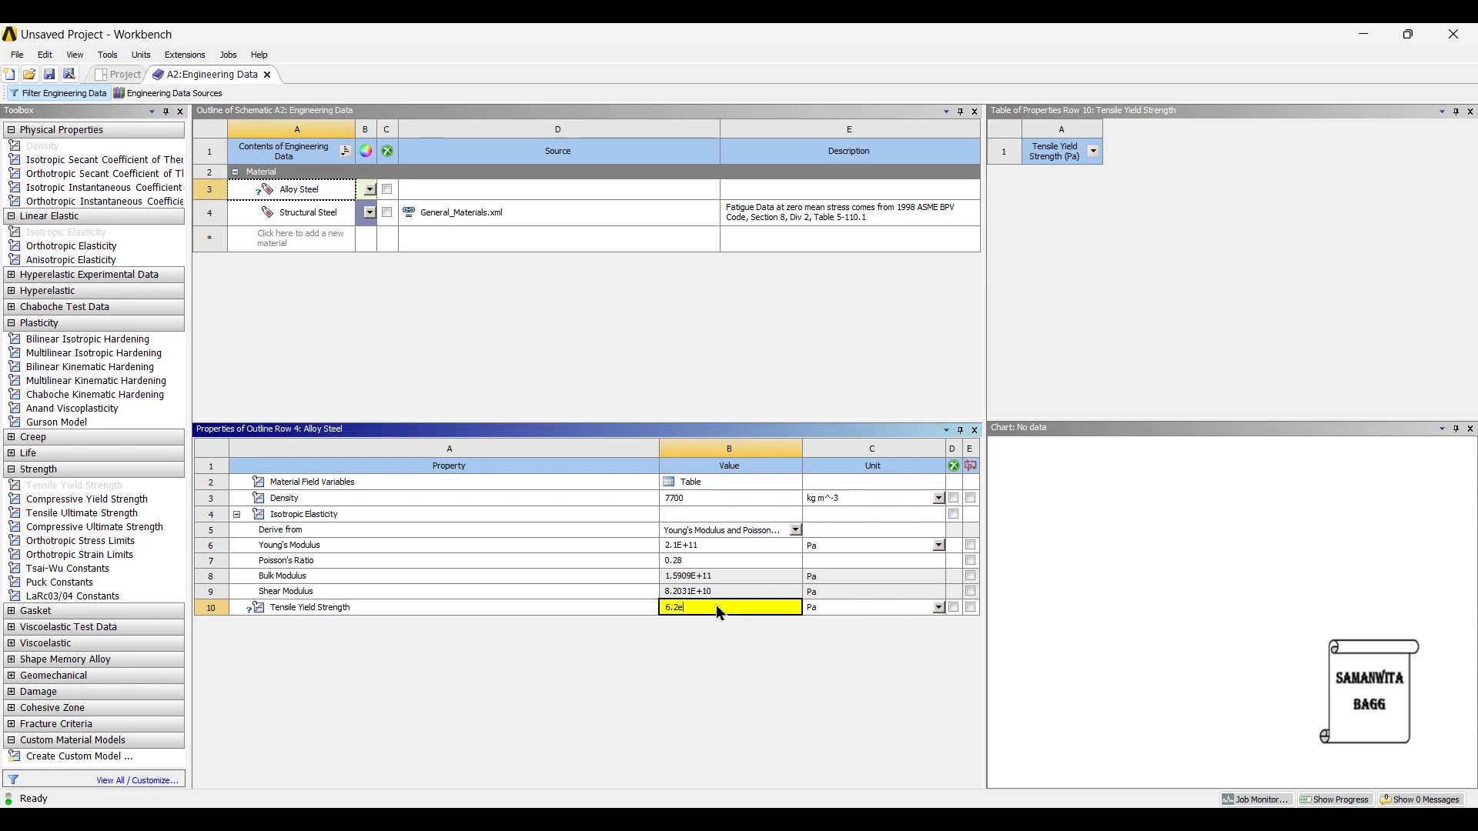
{"action": "type", "text": "6.2e8"}
{"action": "key", "text": "Return"}
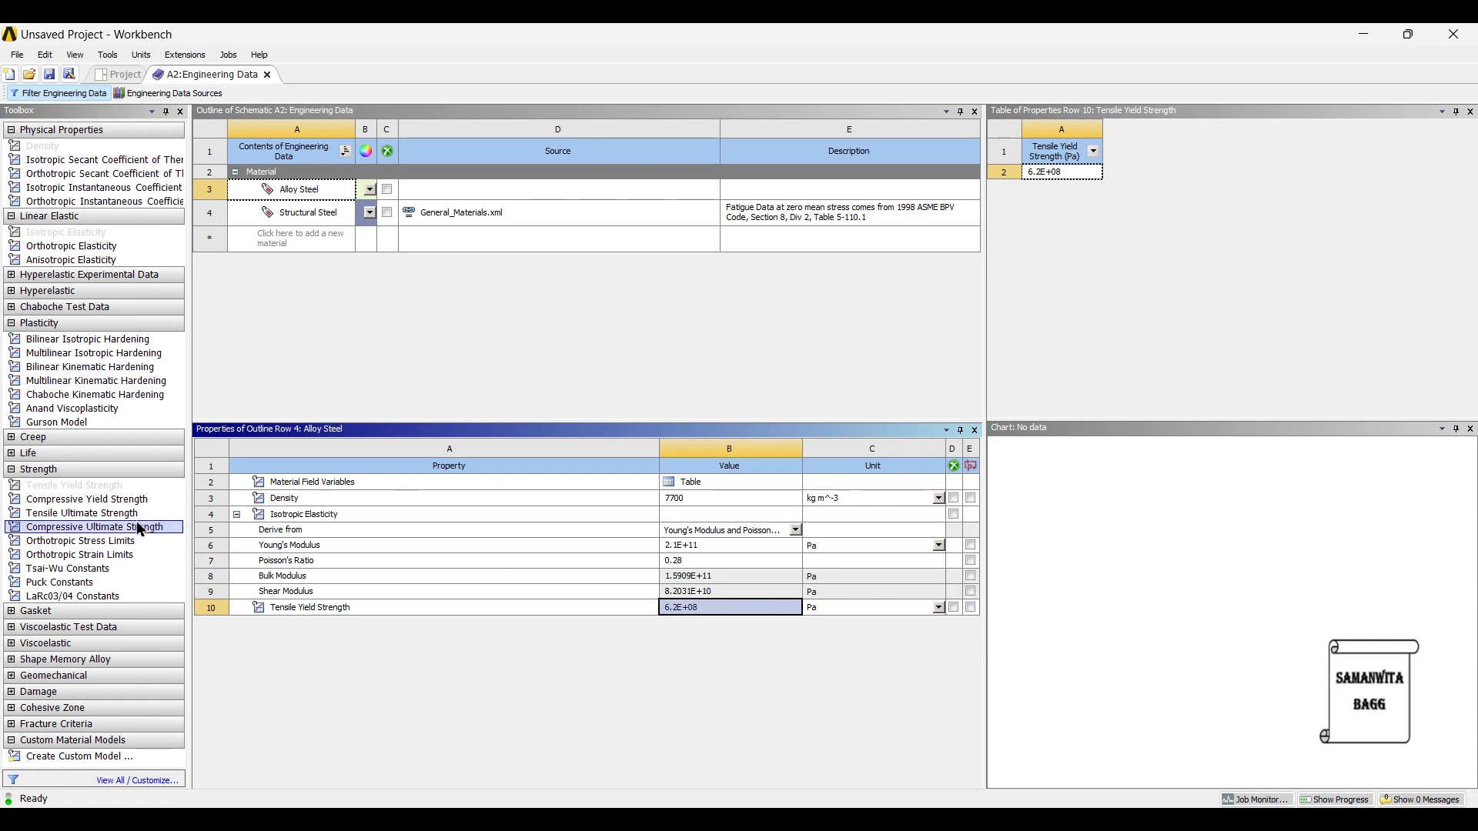
Add Tensile Ultimate Strength to Alloy Steel and set it to 7.23E+08 Pa
{"action": "left_click_drag", "start_coordinate": [127, 514], "coordinate": [442, 580]}
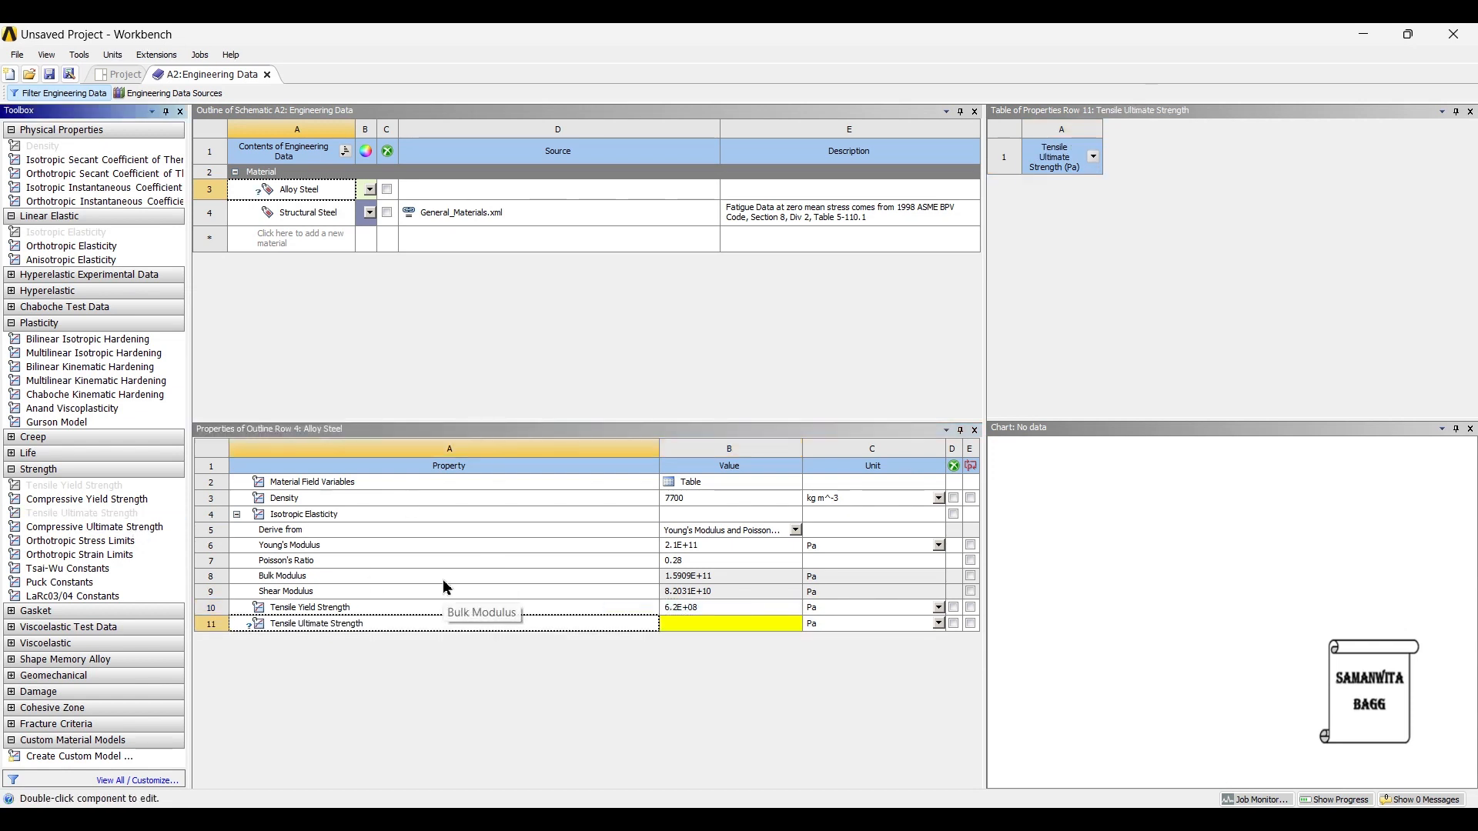
{"action": "left_click", "coordinate": [701, 621]}
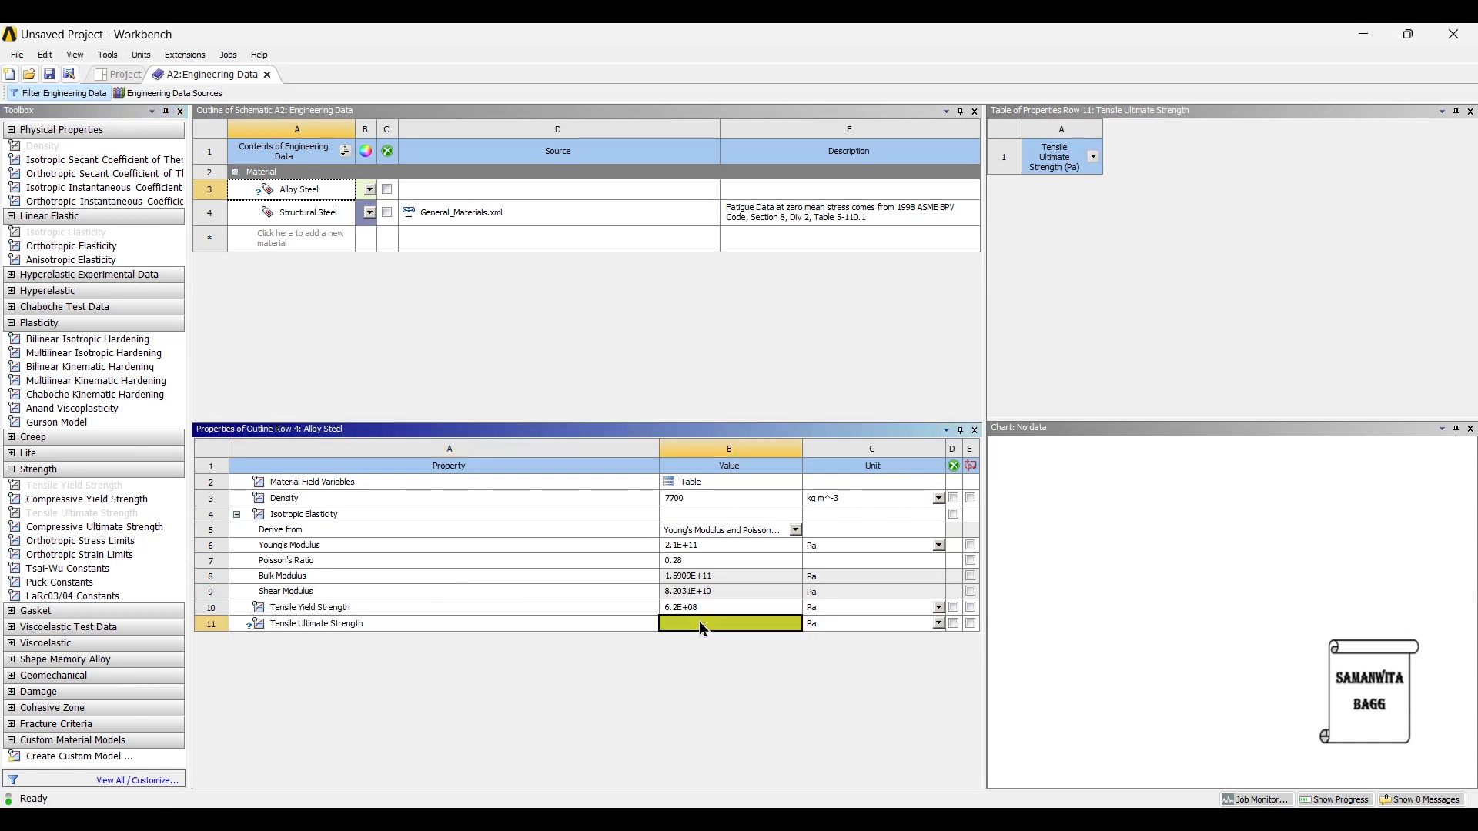
{"action": "type", "text": "7.23e8"}
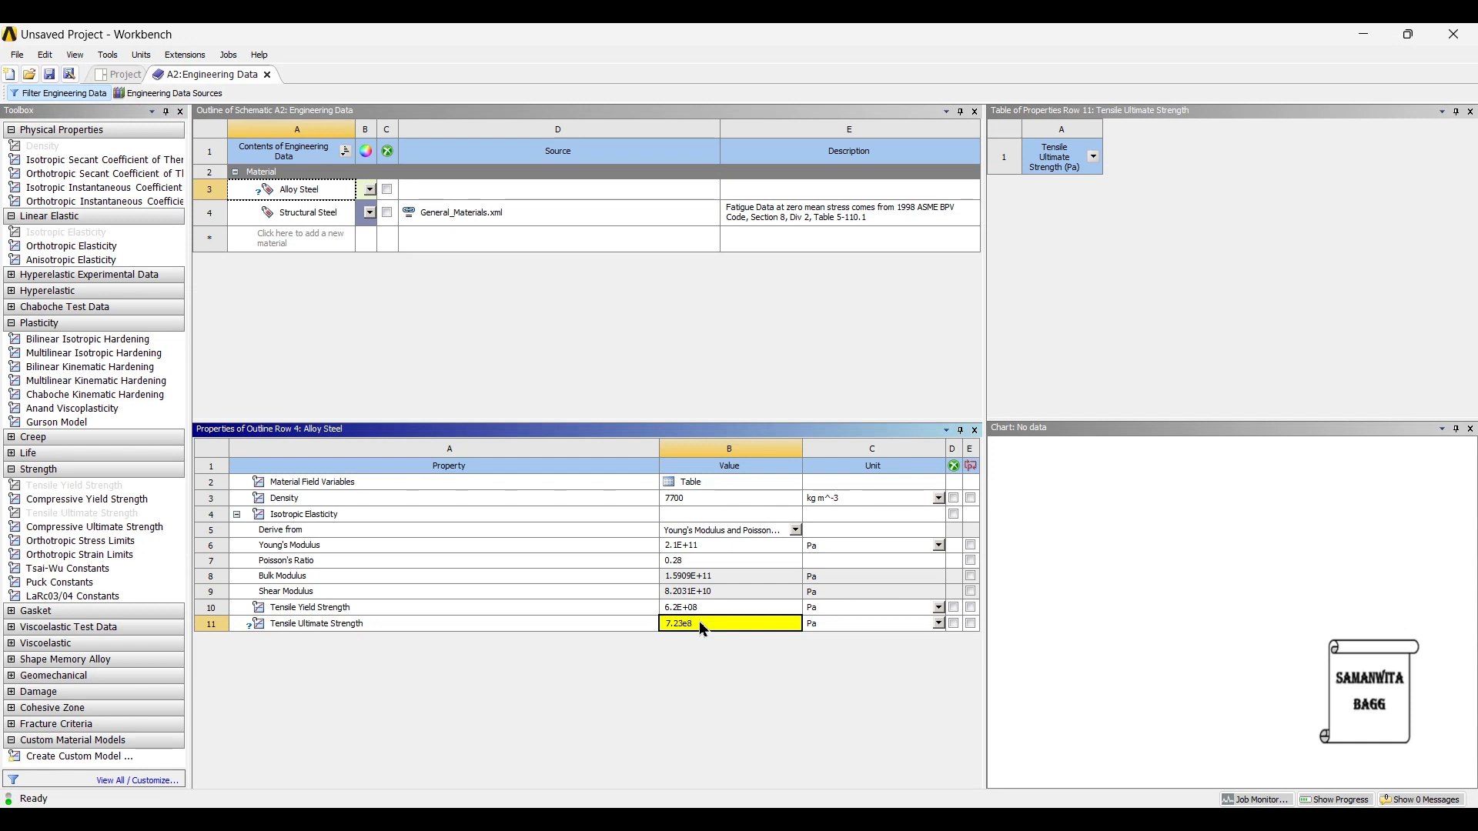
{"action": "key", "text": "Return"}
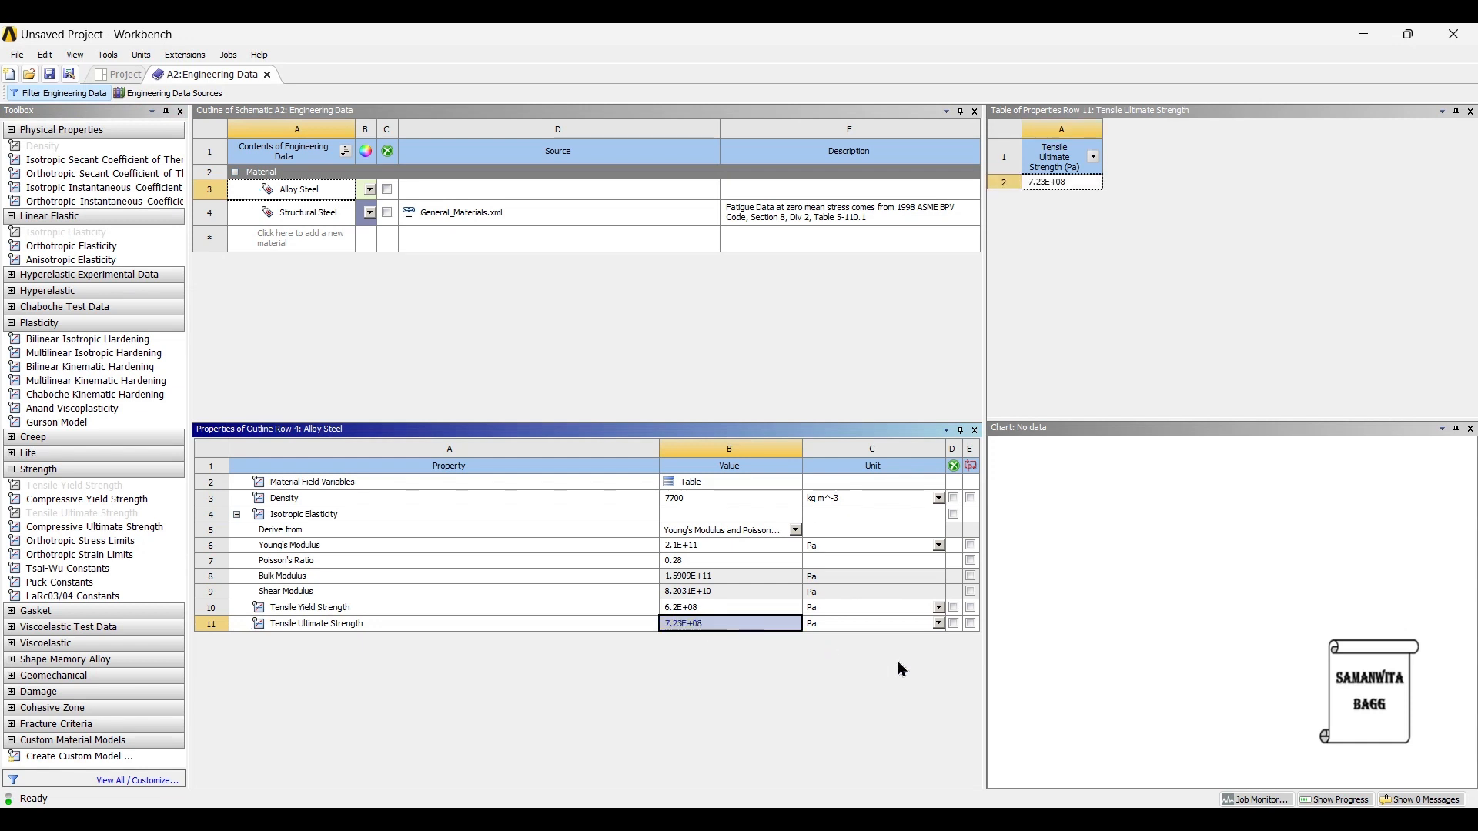
Return to the project schematic and import Piston Pin.stp as the Static Structural system's geometry
{"action": "left_click", "coordinate": [117, 76]}
{"action": "left_click", "coordinate": [243, 93]}
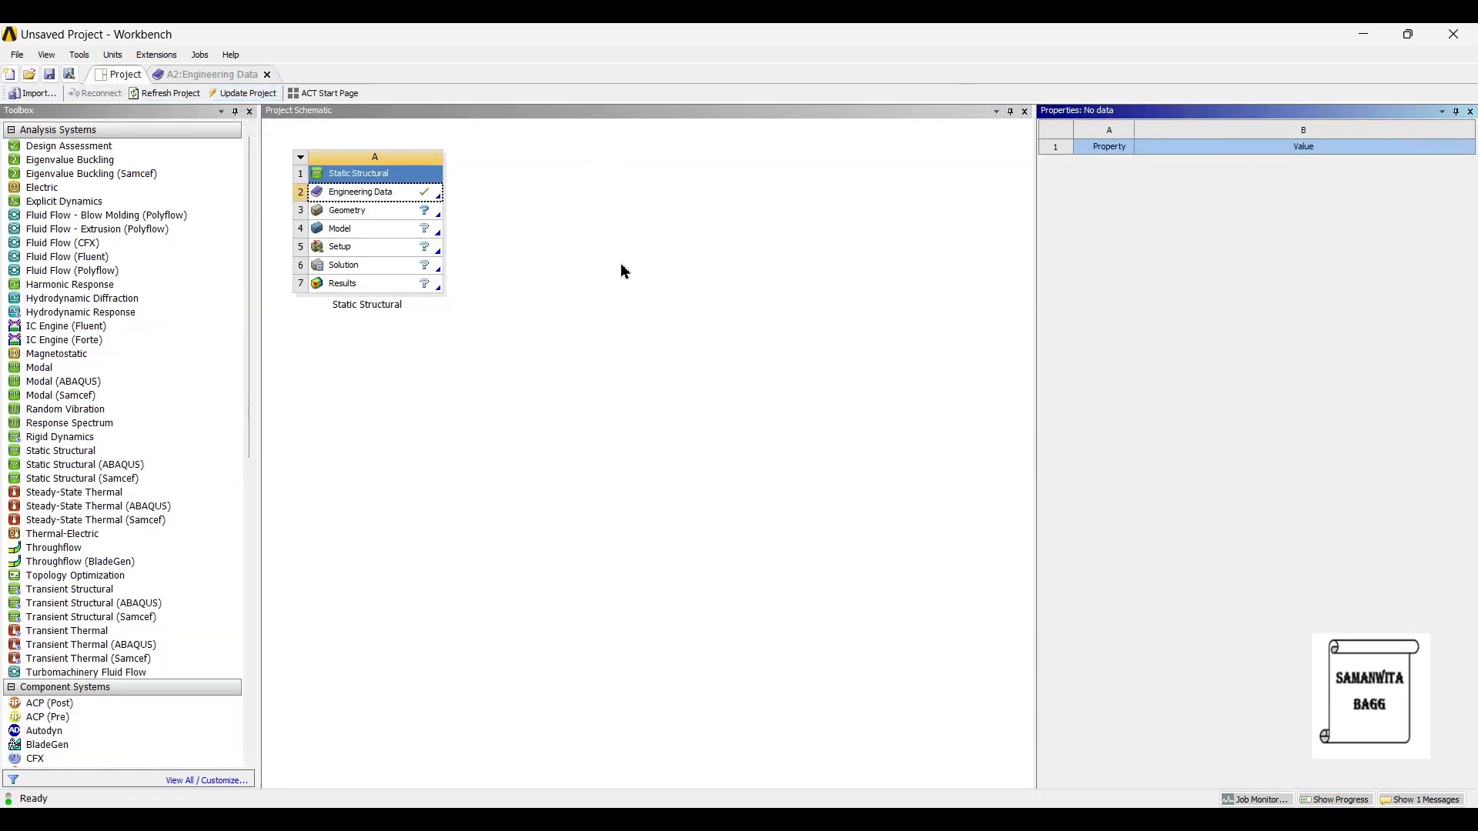
{"action": "left_click", "coordinate": [390, 220]}
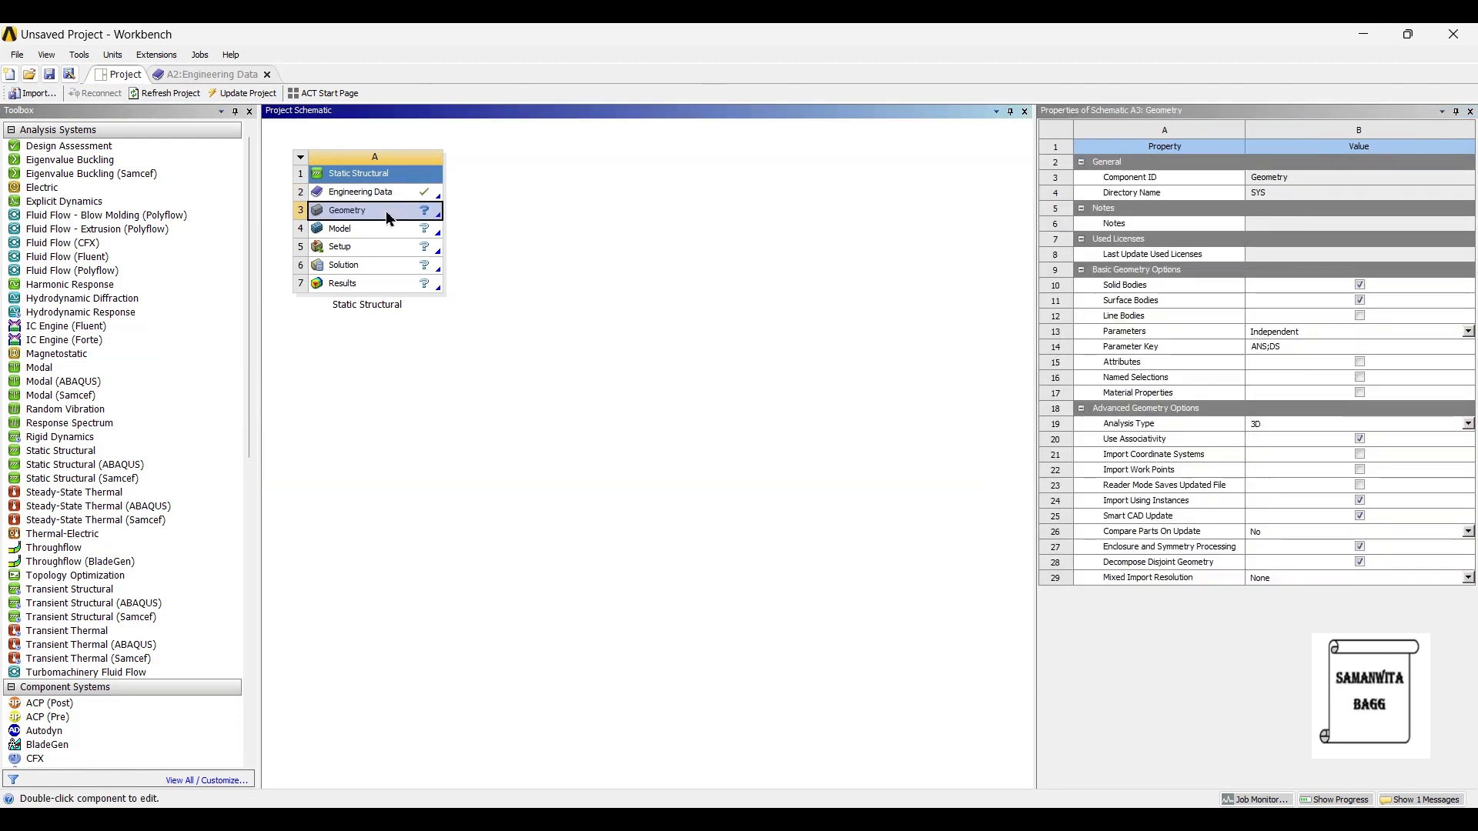
{"action": "right_click", "coordinate": [386, 212]}
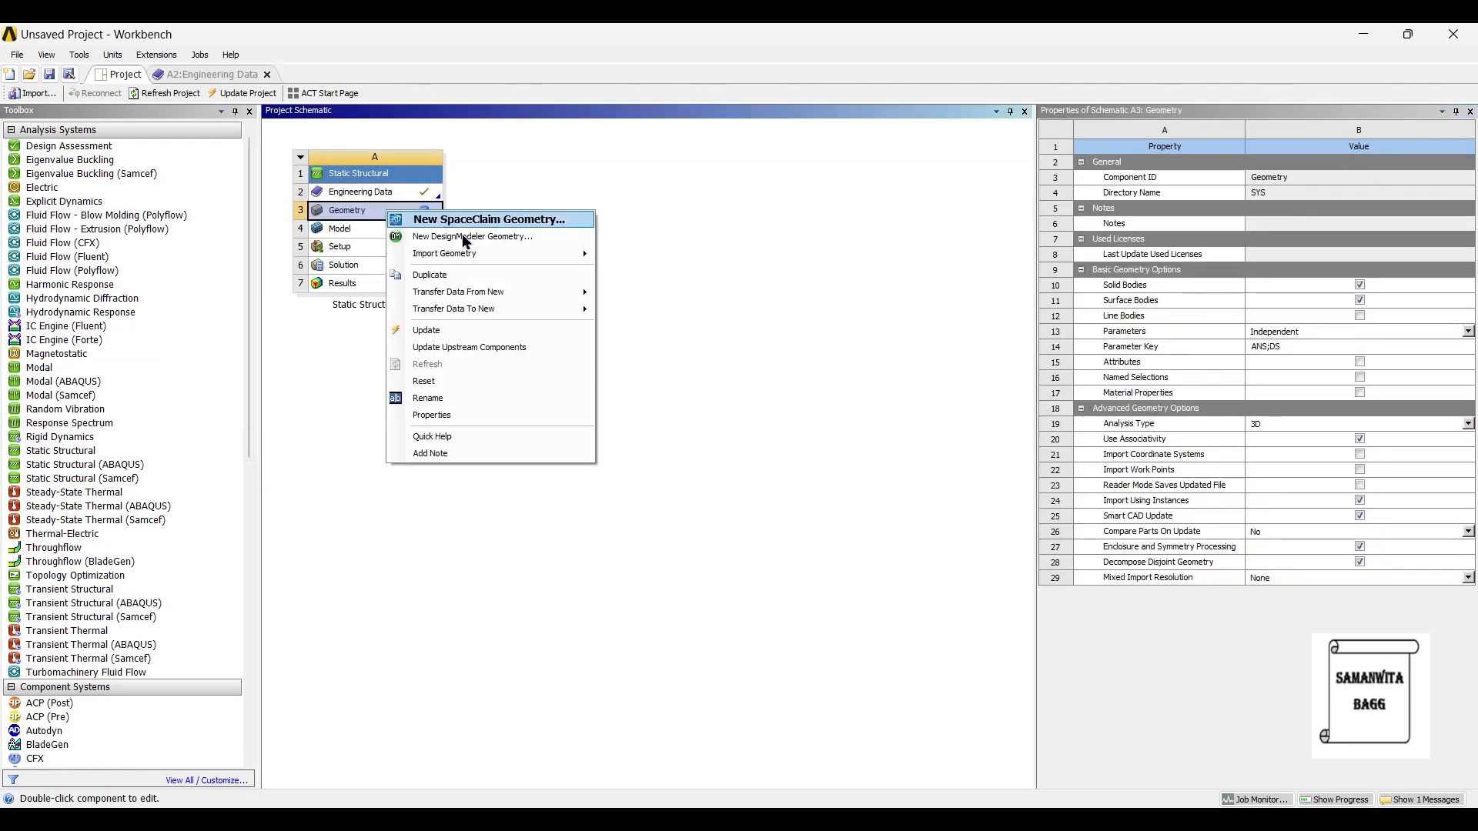
{"action": "mouse_move", "coordinate": [484, 254]}
{"action": "left_click", "coordinate": [673, 277]}
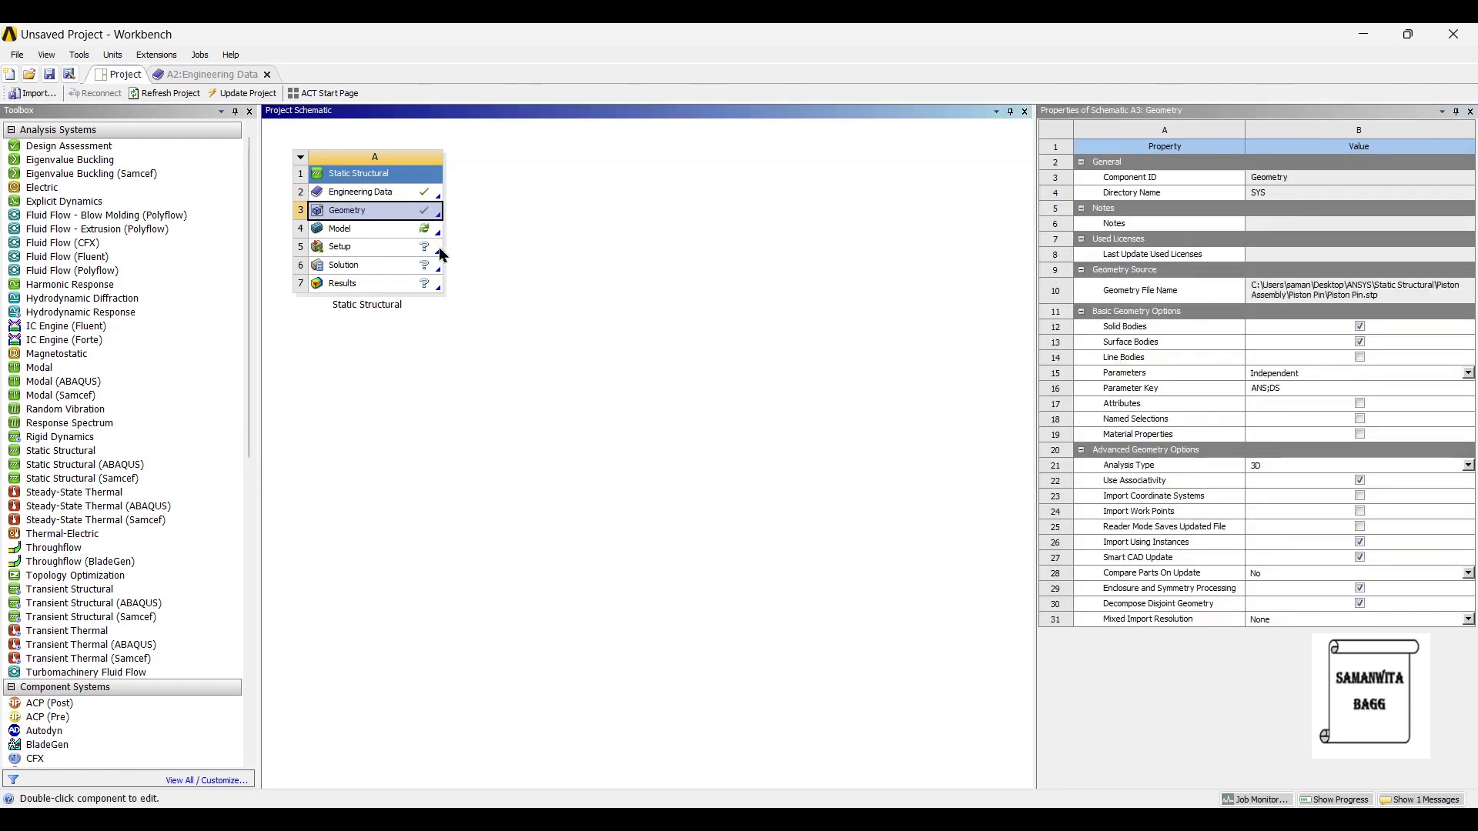
Open the model in Mechanical and assign Alloy Steel as the material of the piston pin body
{"action": "double_click", "coordinate": [384, 233]}
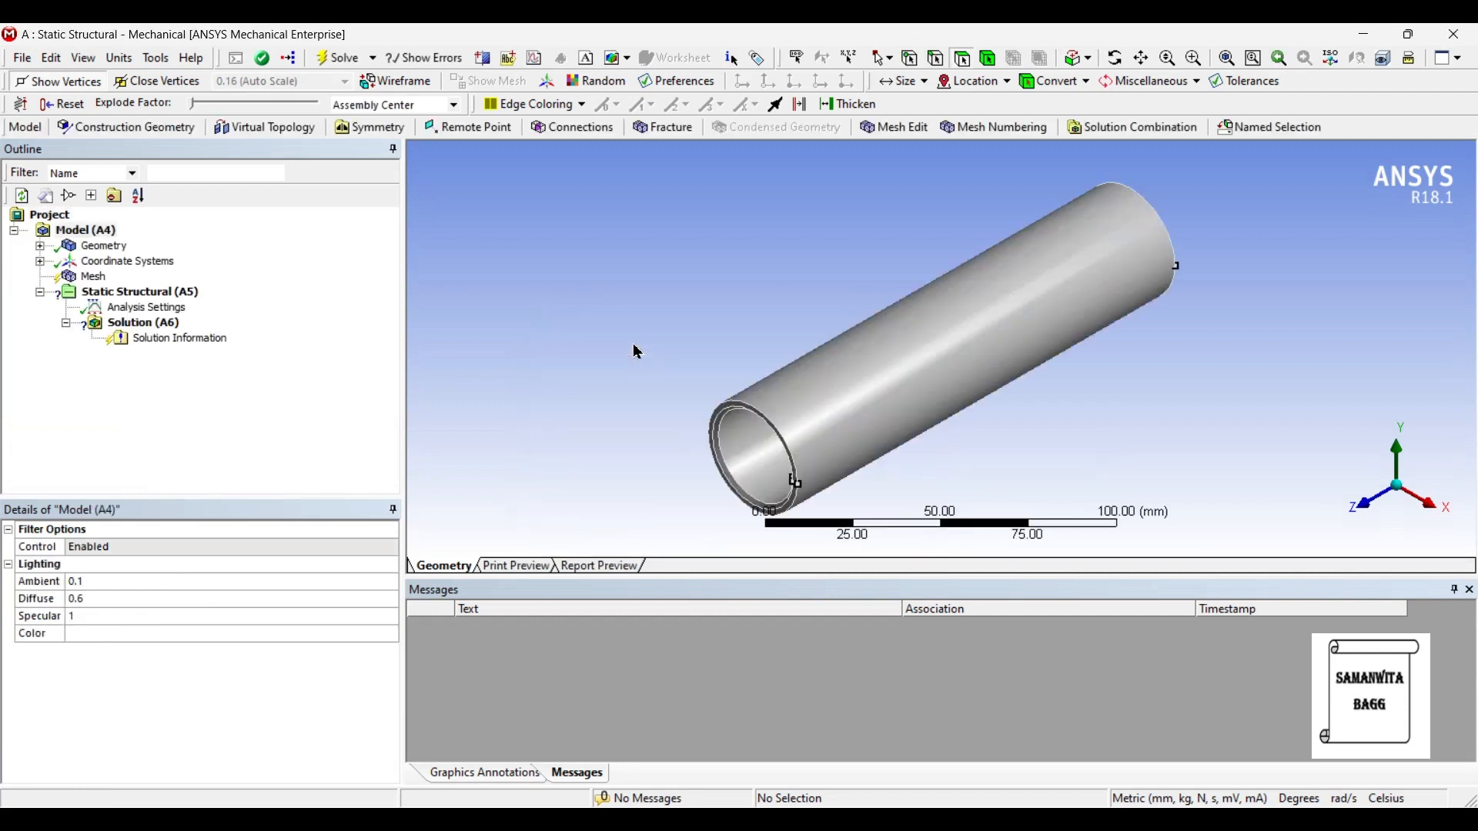
{"action": "left_click", "coordinate": [40, 246]}
{"action": "left_click", "coordinate": [112, 263]}
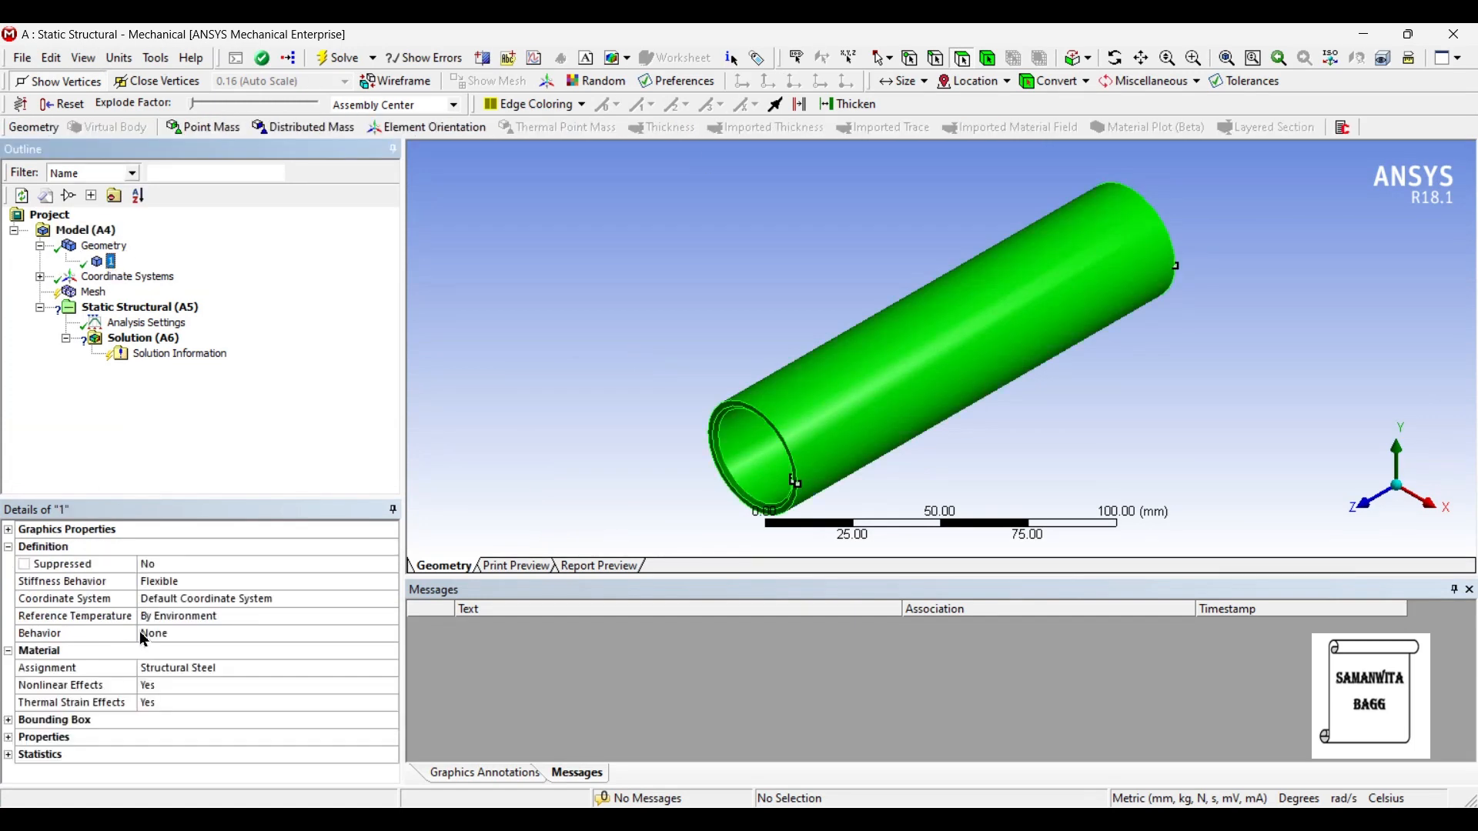
{"action": "left_click", "coordinate": [332, 674]}
{"action": "left_click", "coordinate": [391, 668]}
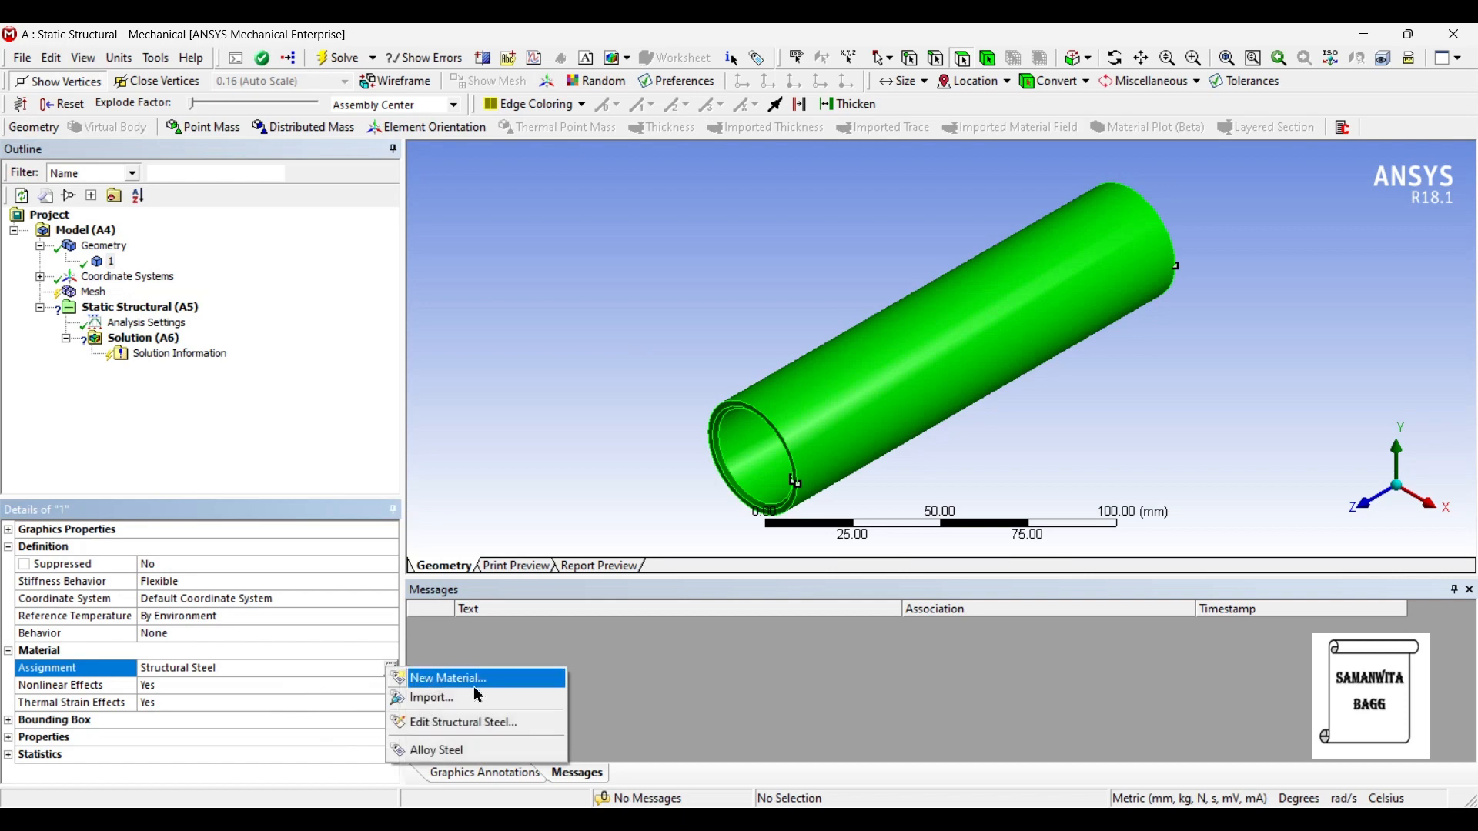
{"action": "left_click", "coordinate": [470, 751]}
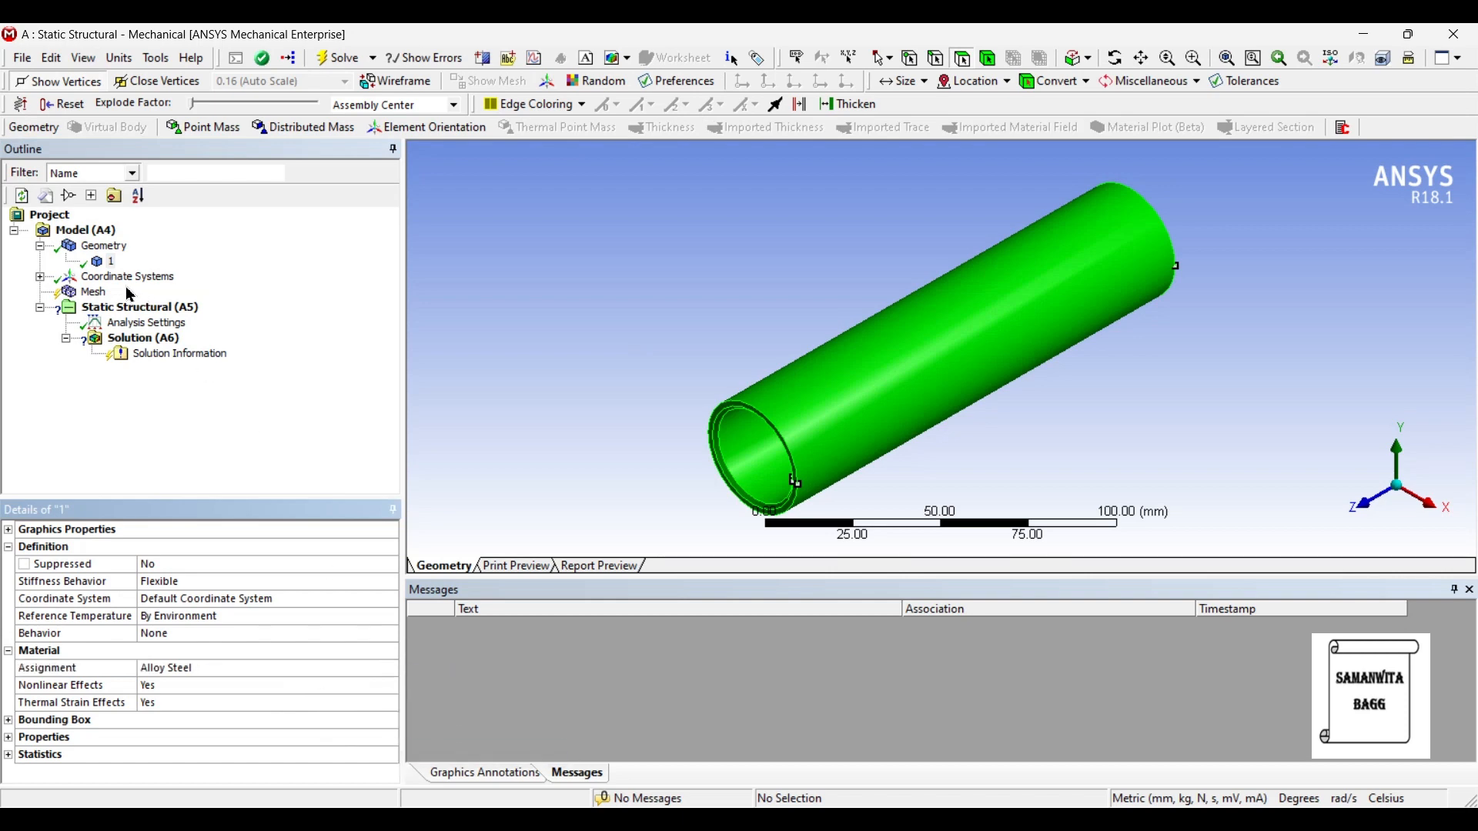
Set the mesh sizing's Relevance Center to Fine and generate the mesh on the piston pin
{"action": "left_click", "coordinate": [94, 292]}
{"action": "left_click", "coordinate": [8, 634]}
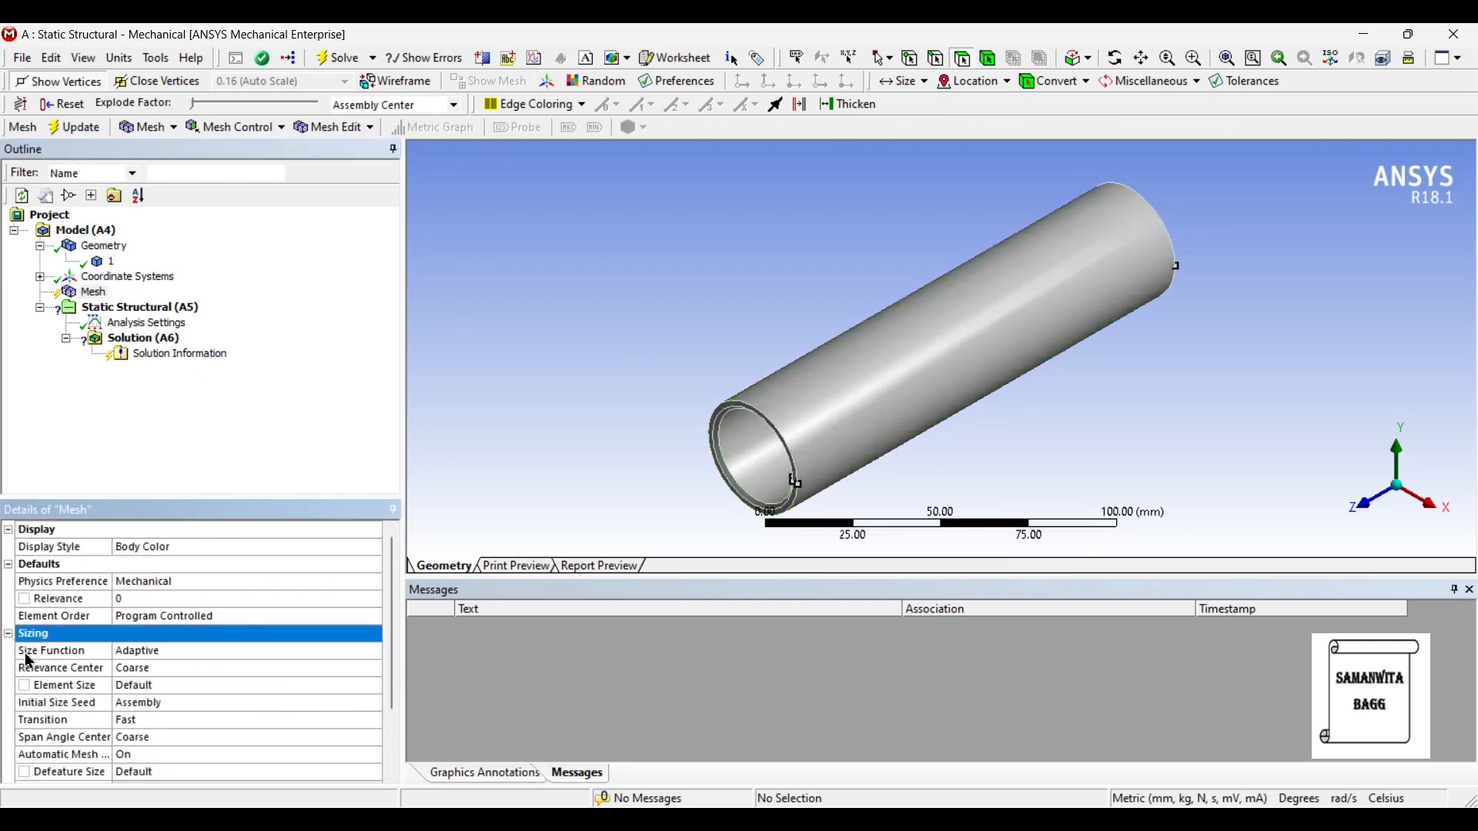
{"action": "left_click", "coordinate": [335, 670]}
{"action": "left_click", "coordinate": [377, 676]}
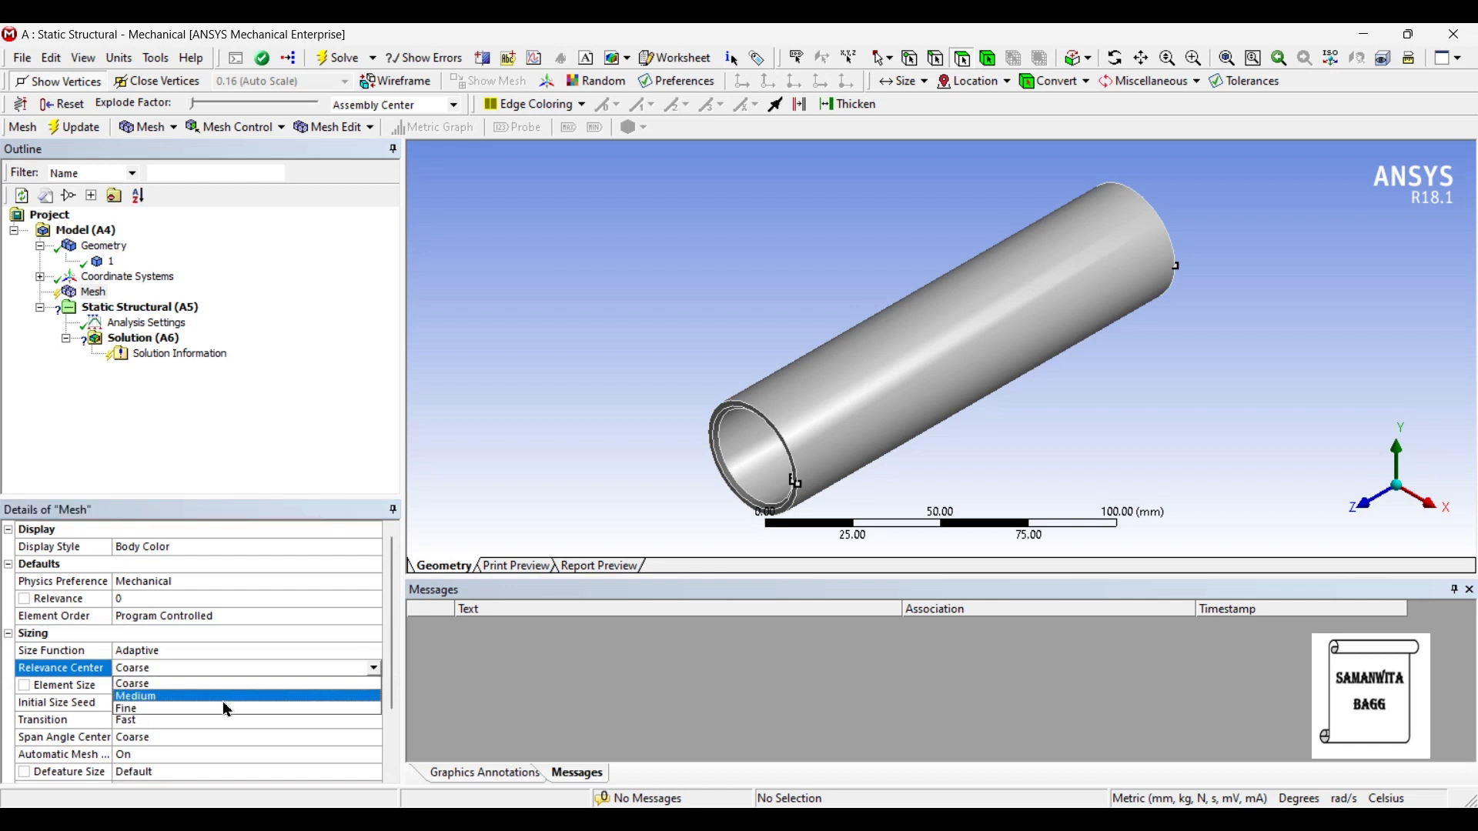
{"action": "left_click", "coordinate": [224, 703]}
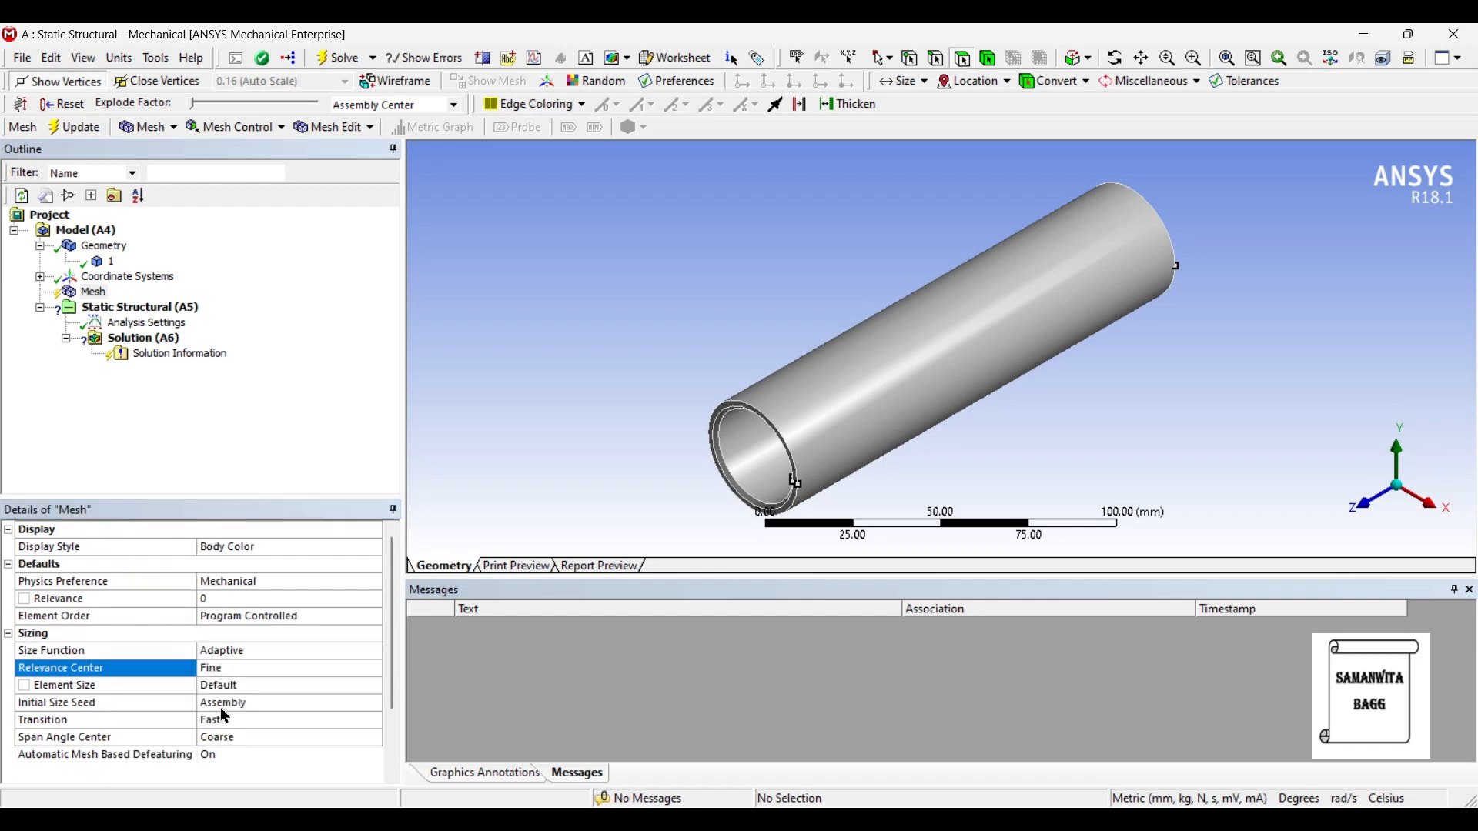
{"action": "left_click", "coordinate": [70, 127]}
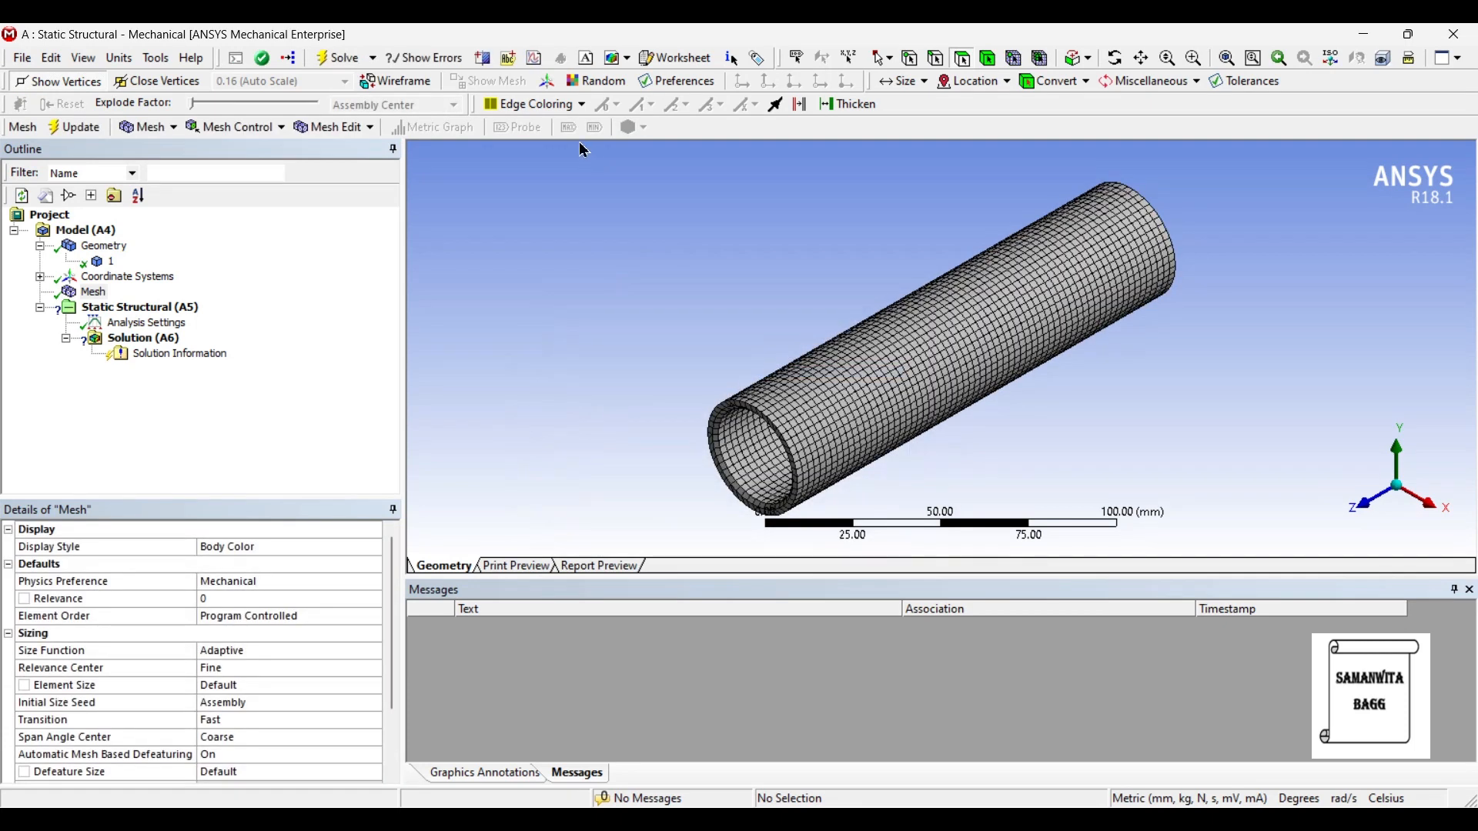
Add a fixed support to the outer annular face at the pin's +Z end
{"action": "right_click", "coordinate": [143, 308]}
{"action": "mouse_move", "coordinate": [187, 324]}
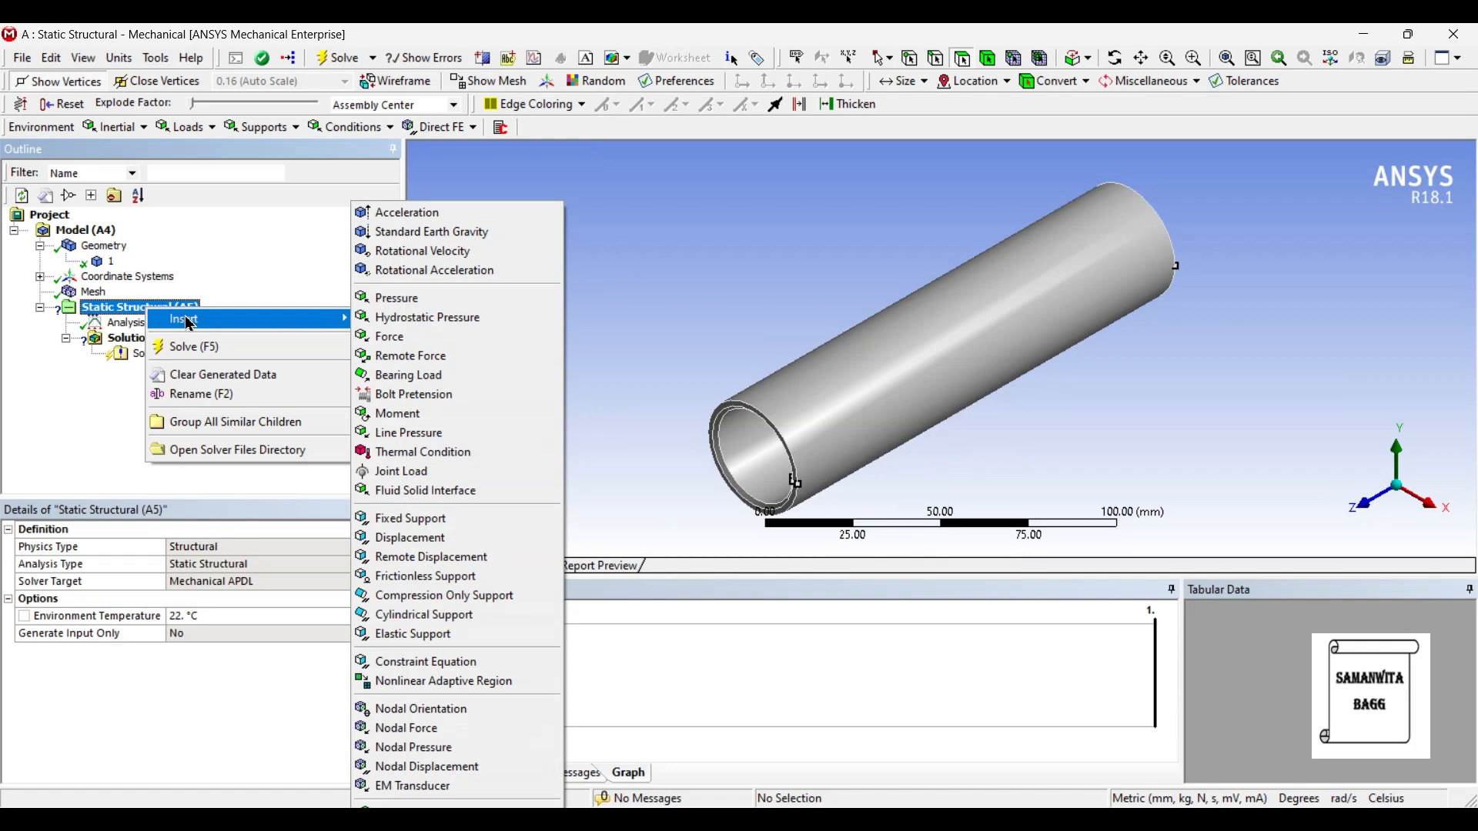
{"action": "left_click", "coordinate": [508, 532]}
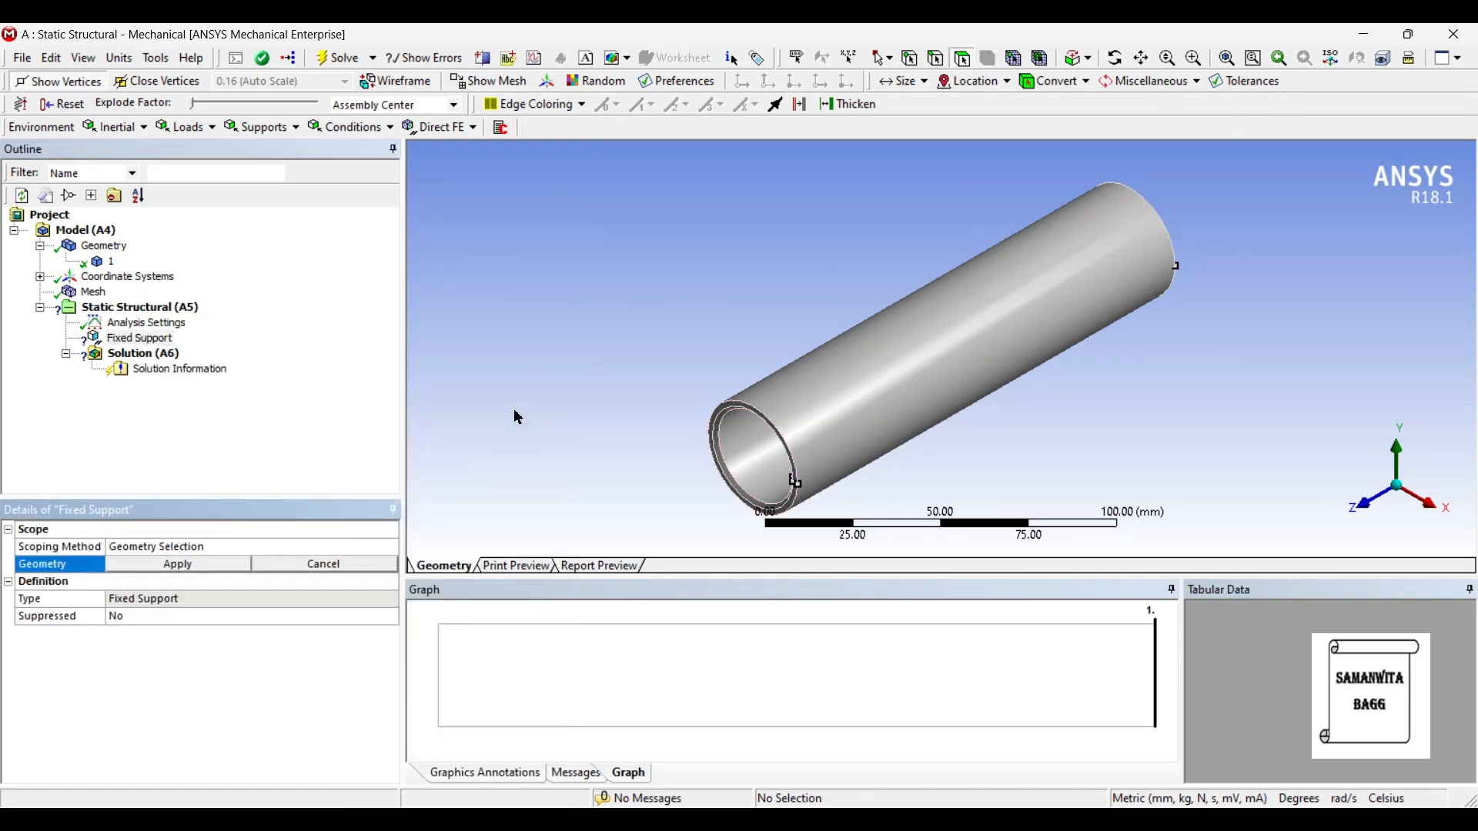
{"action": "left_click", "coordinate": [731, 408]}
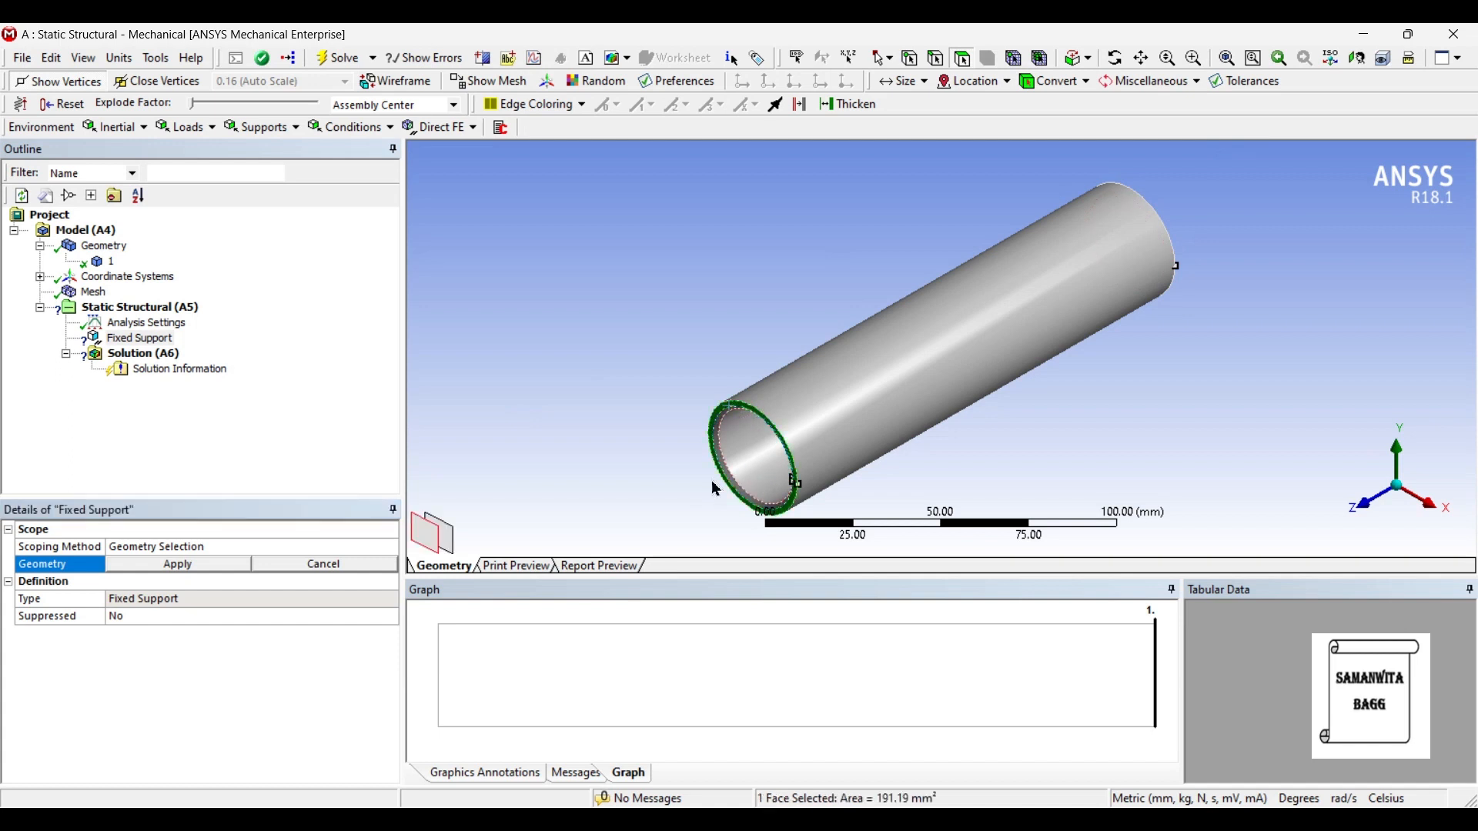
{"action": "left_click", "coordinate": [177, 564]}
Add a second fixed support to the outer annular face at the pin's opposite, -Z end
{"action": "middle_click_drag", "start_coordinate": [891, 389], "coordinate": [574, 393]}
{"action": "middle_click_drag", "start_coordinate": [1039, 446], "coordinate": [1048, 364]}
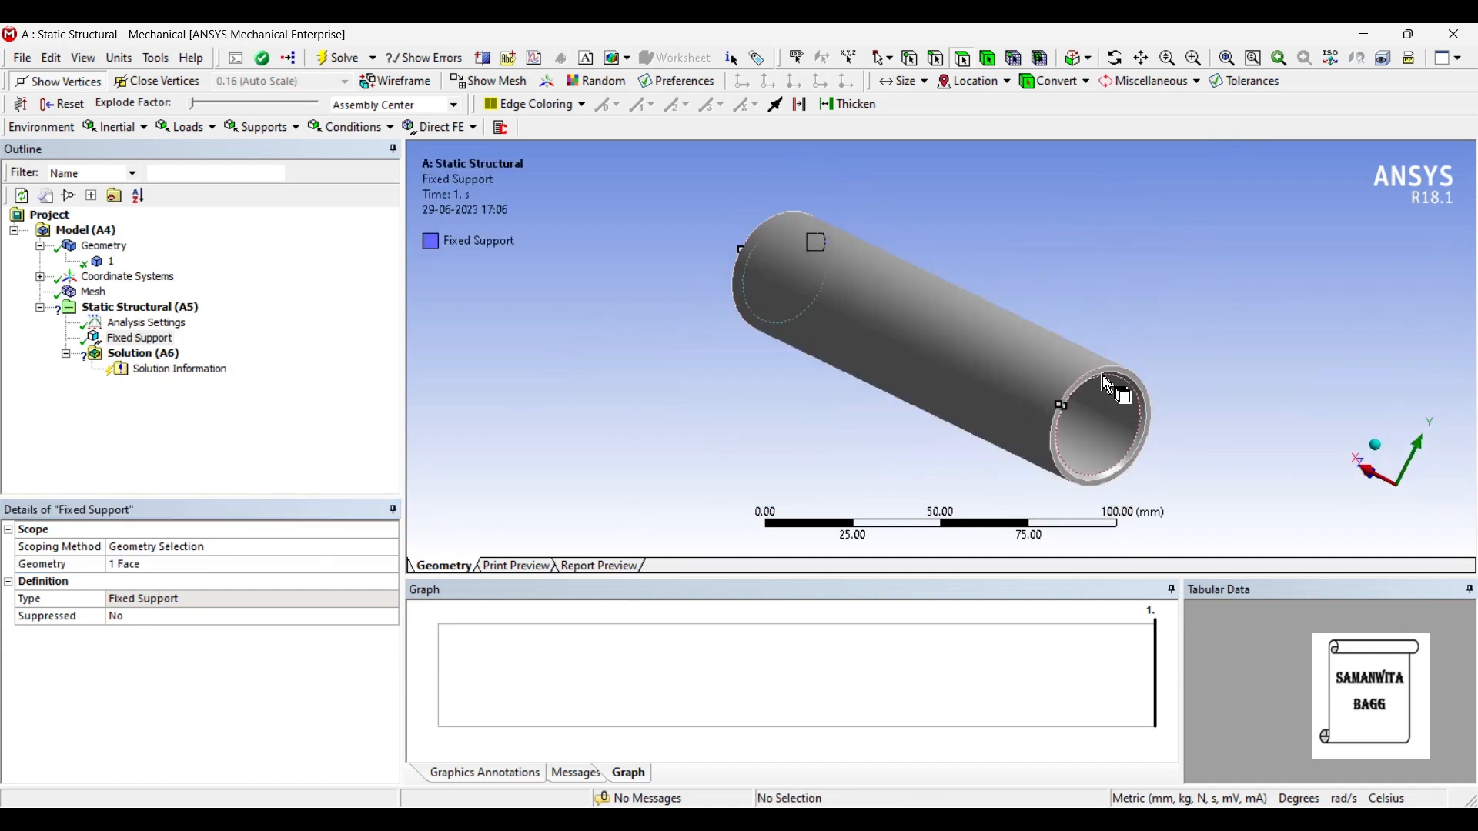
{"action": "left_click", "coordinate": [1108, 383]}
{"action": "right_click", "coordinate": [1109, 383]}
{"action": "mouse_move", "coordinate": [1139, 384]}
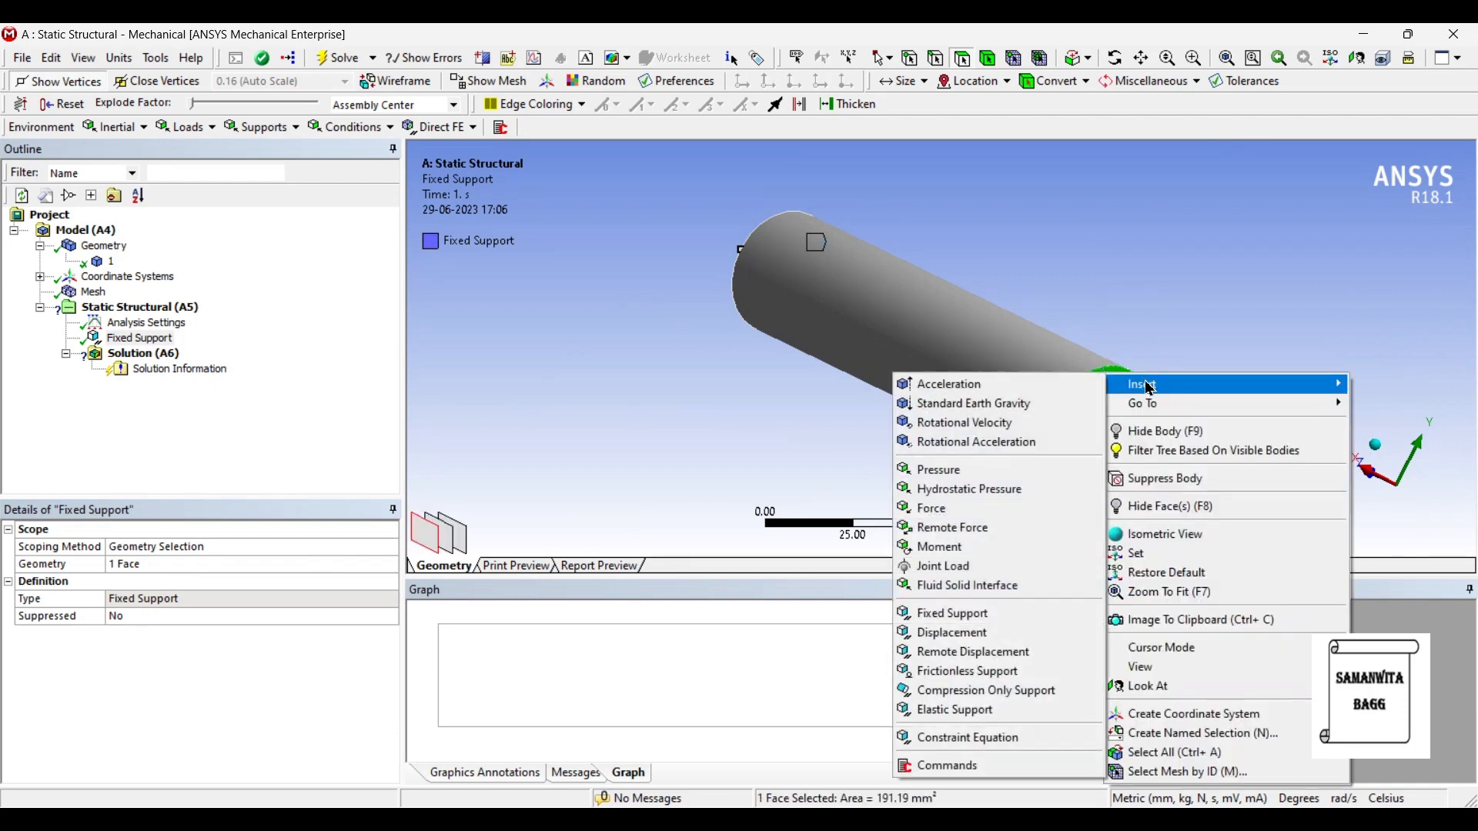
{"action": "left_click", "coordinate": [997, 613]}
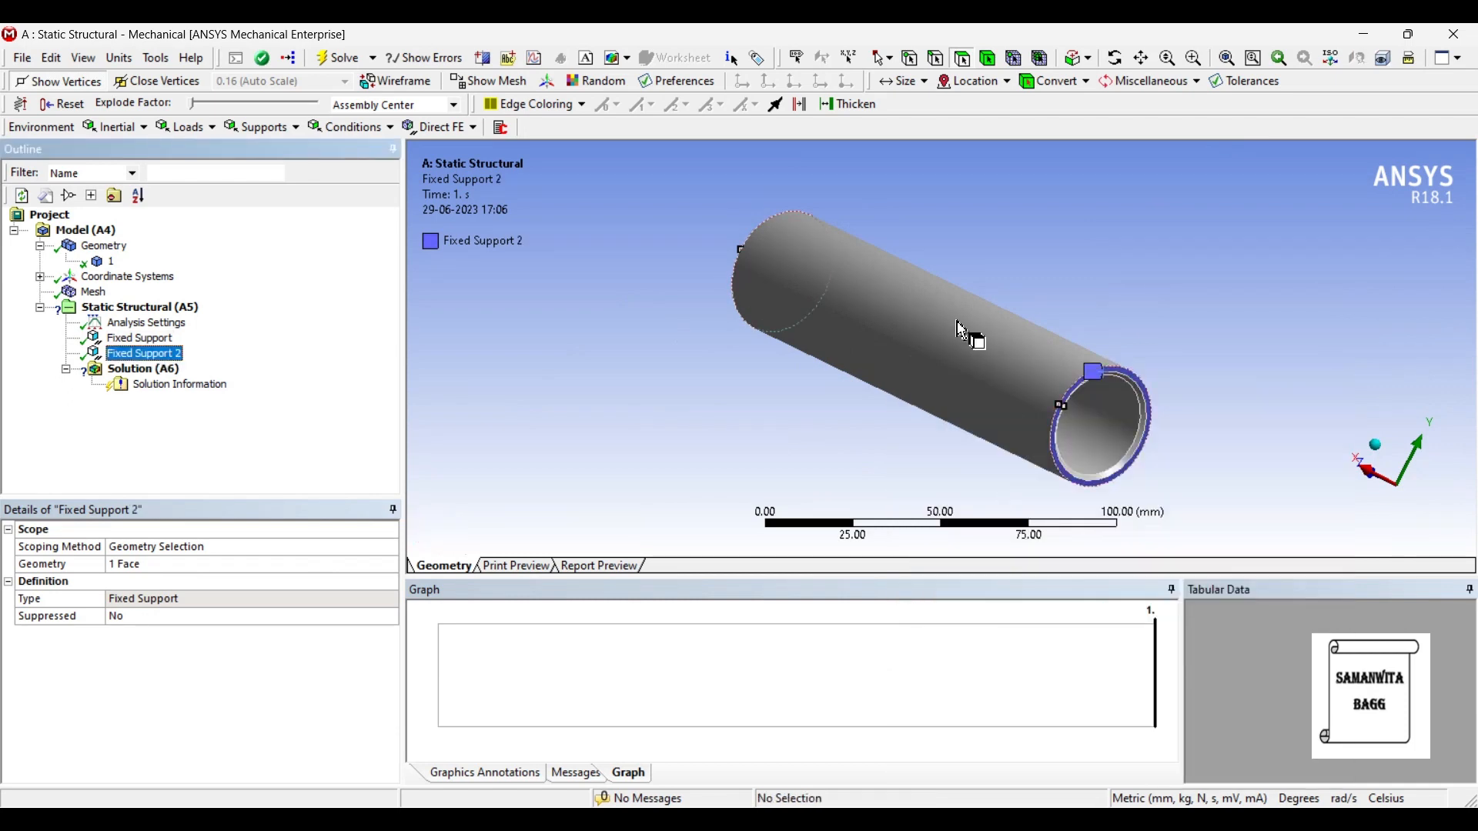
Apply a pressure load normal to the pin's outer cylindrical face and enter its magnitude
{"action": "middle_click_drag", "start_coordinate": [969, 335], "coordinate": [1052, 311]}
{"action": "left_click", "coordinate": [931, 315]}
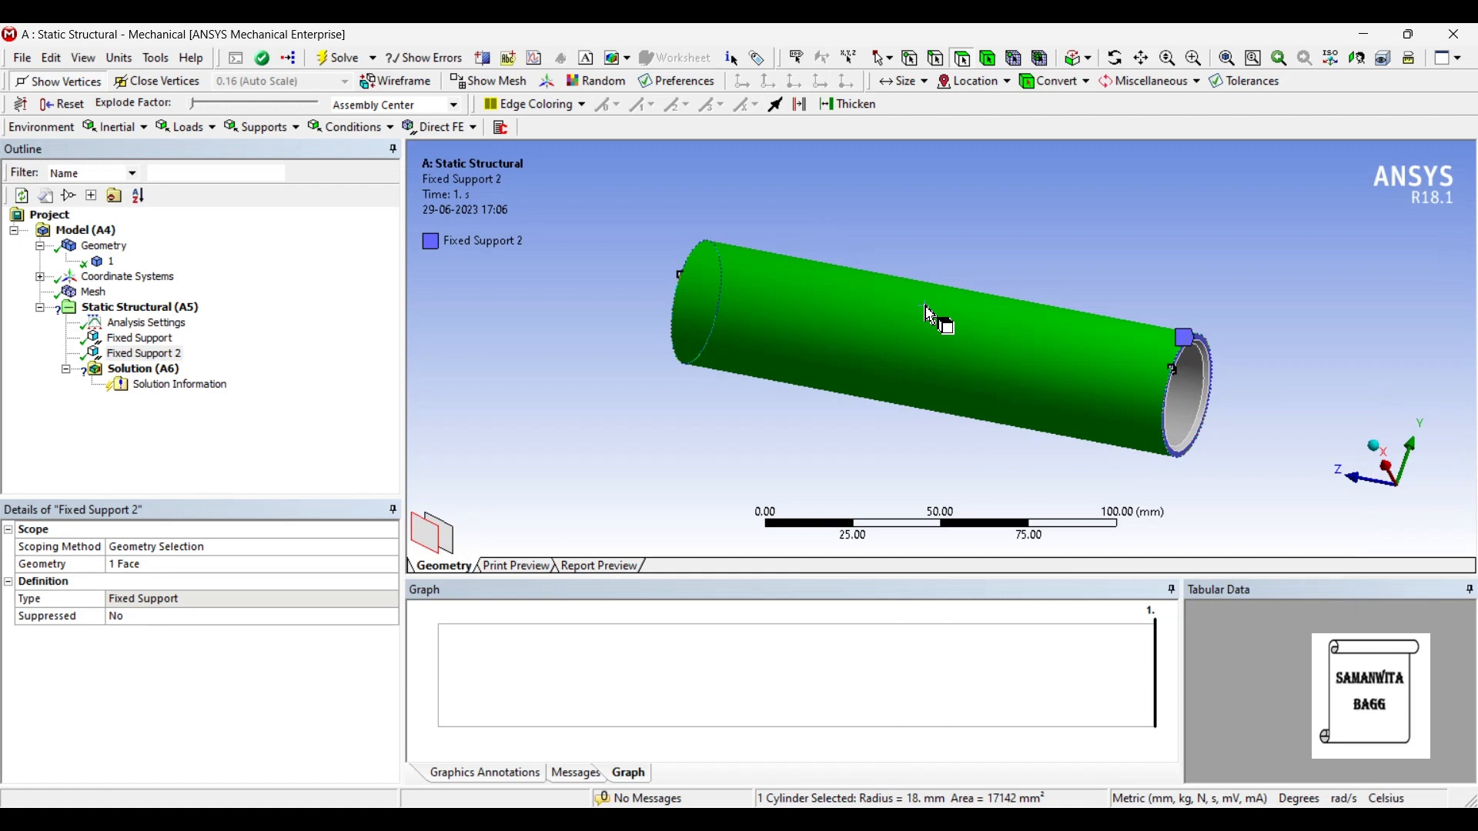
{"action": "right_click", "coordinate": [916, 306]}
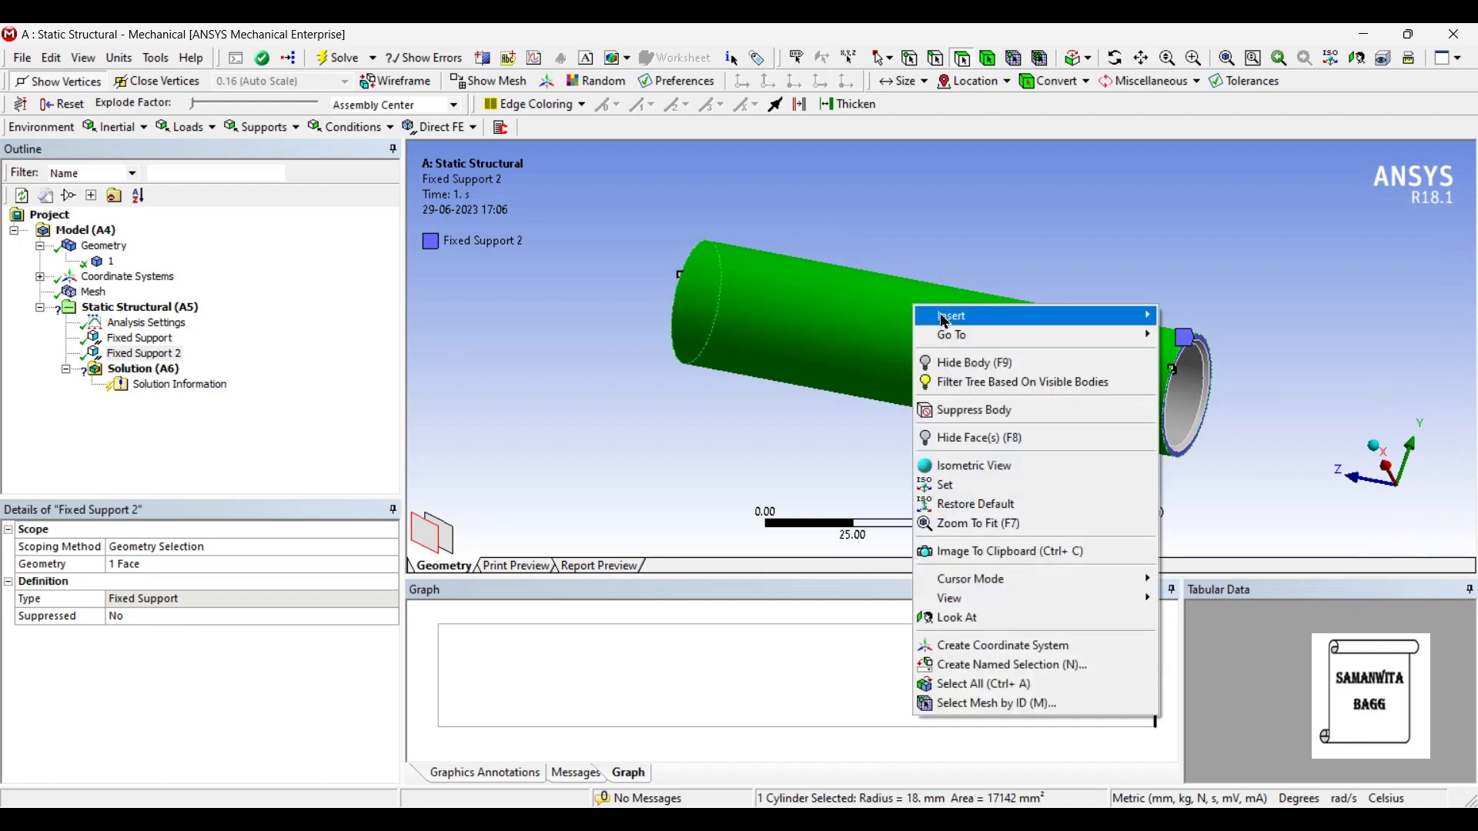
{"action": "mouse_move", "coordinate": [945, 322]}
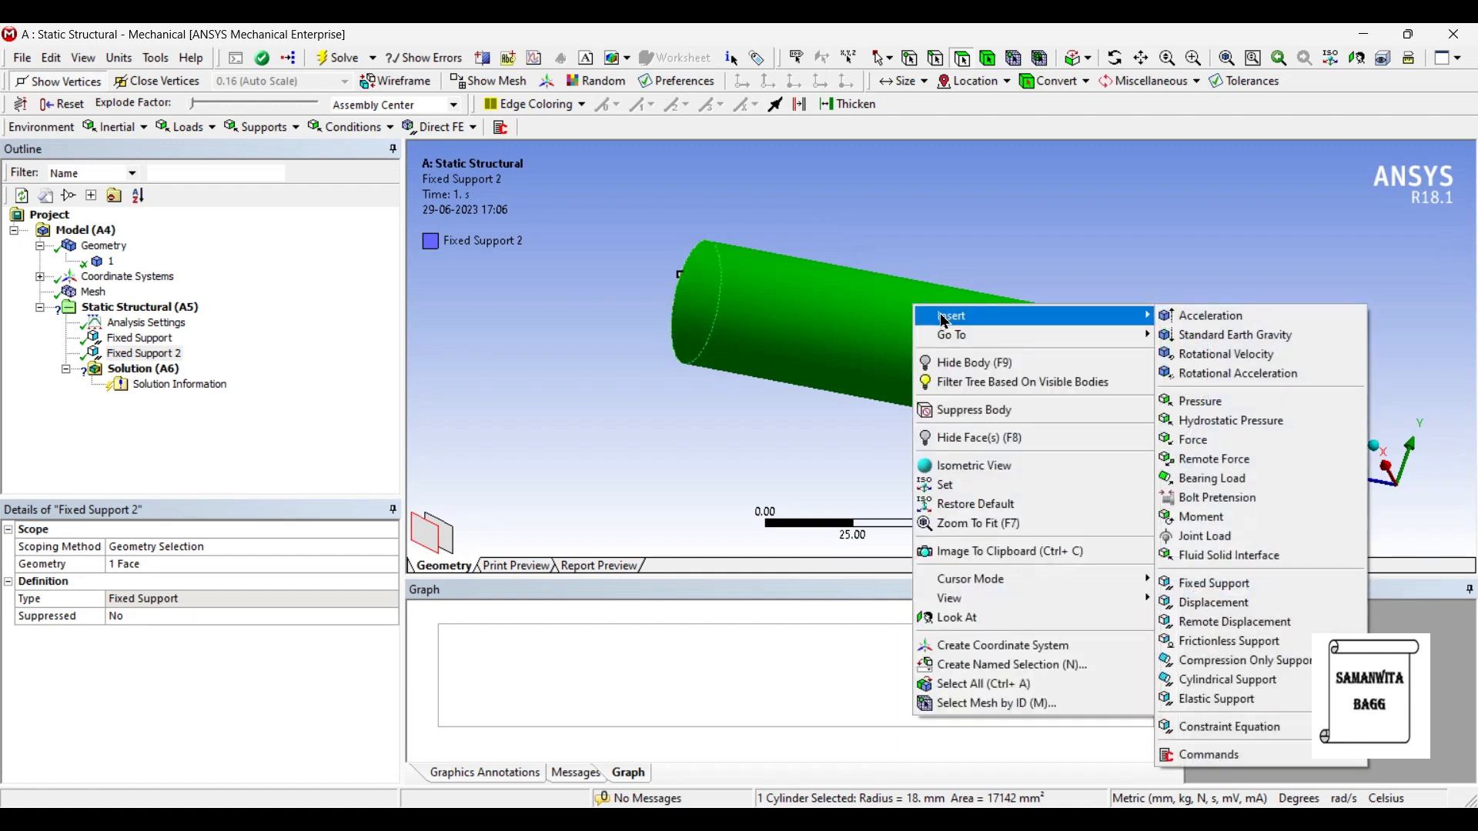
{"action": "left_click", "coordinate": [1243, 412]}
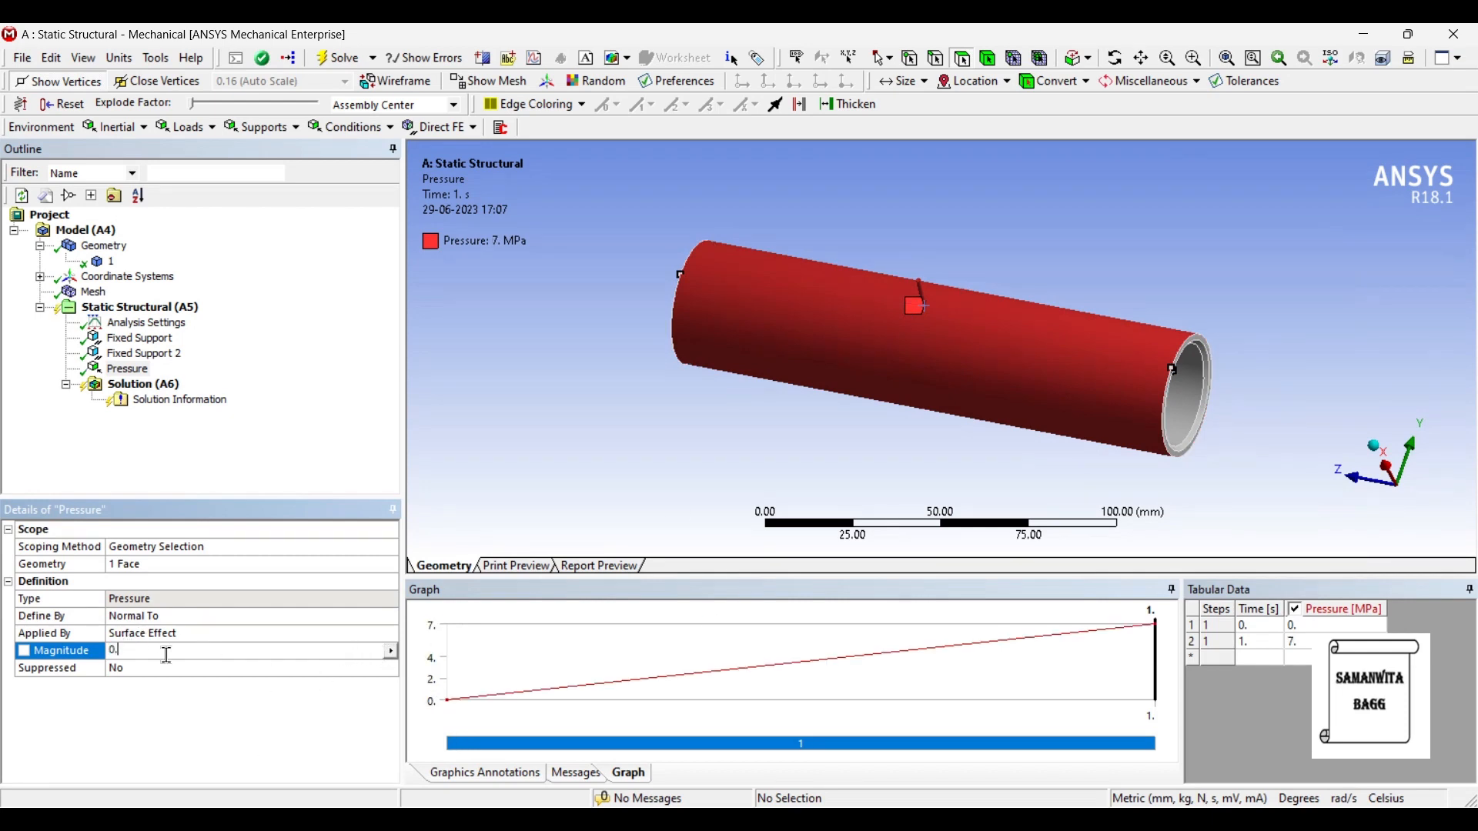
{"action": "key", "text": "Return"}
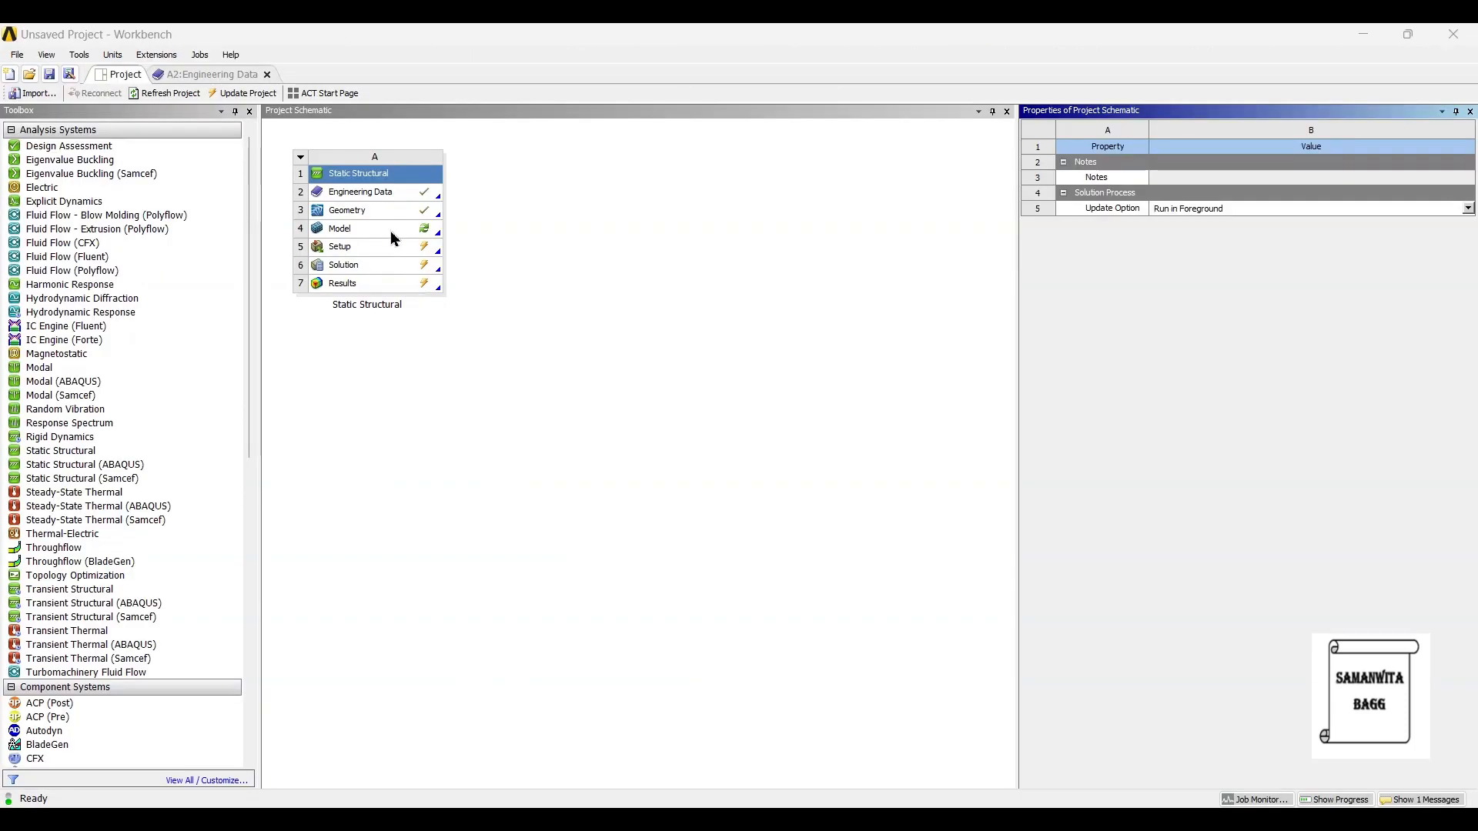
Switch to the project schematic, open the pin geometry in SpaceClaim and dismiss the welcome window
{"action": "double_click", "coordinate": [386, 214]}
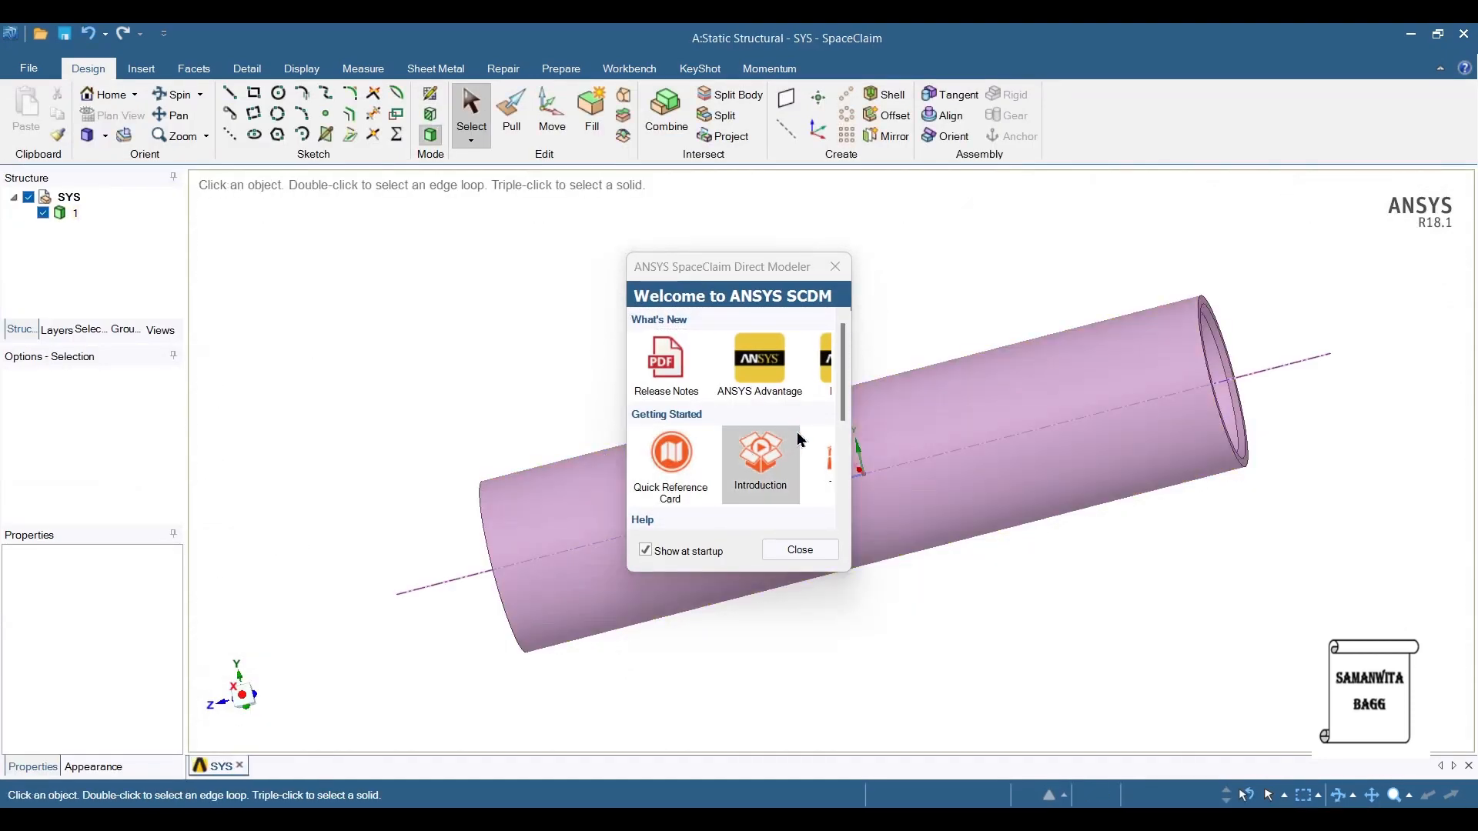
{"action": "left_click", "coordinate": [797, 551]}
{"action": "left_click", "coordinate": [856, 413]}
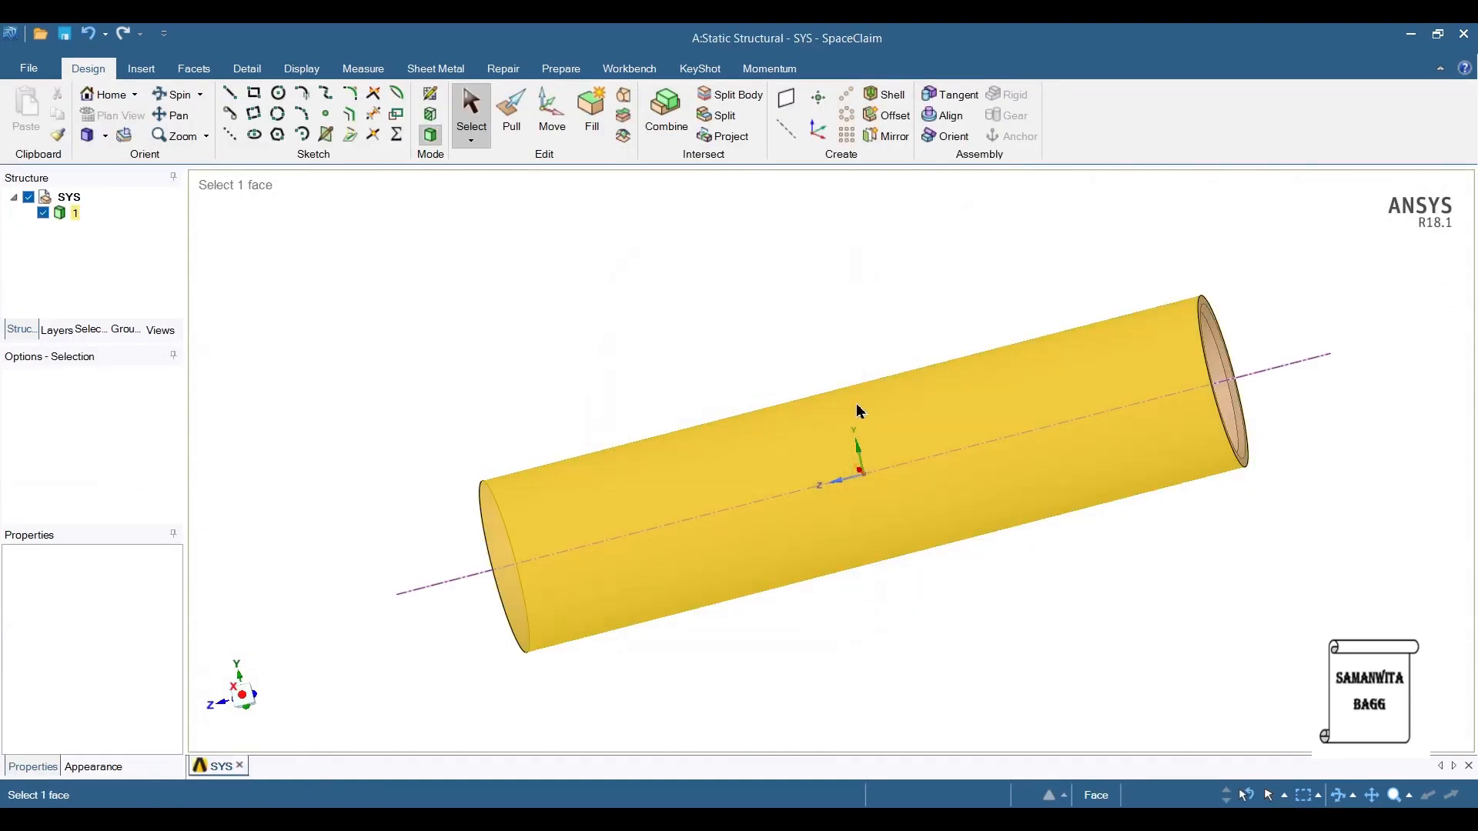
{"action": "middle_click_drag", "start_coordinate": [894, 408], "coordinate": [949, 367]}
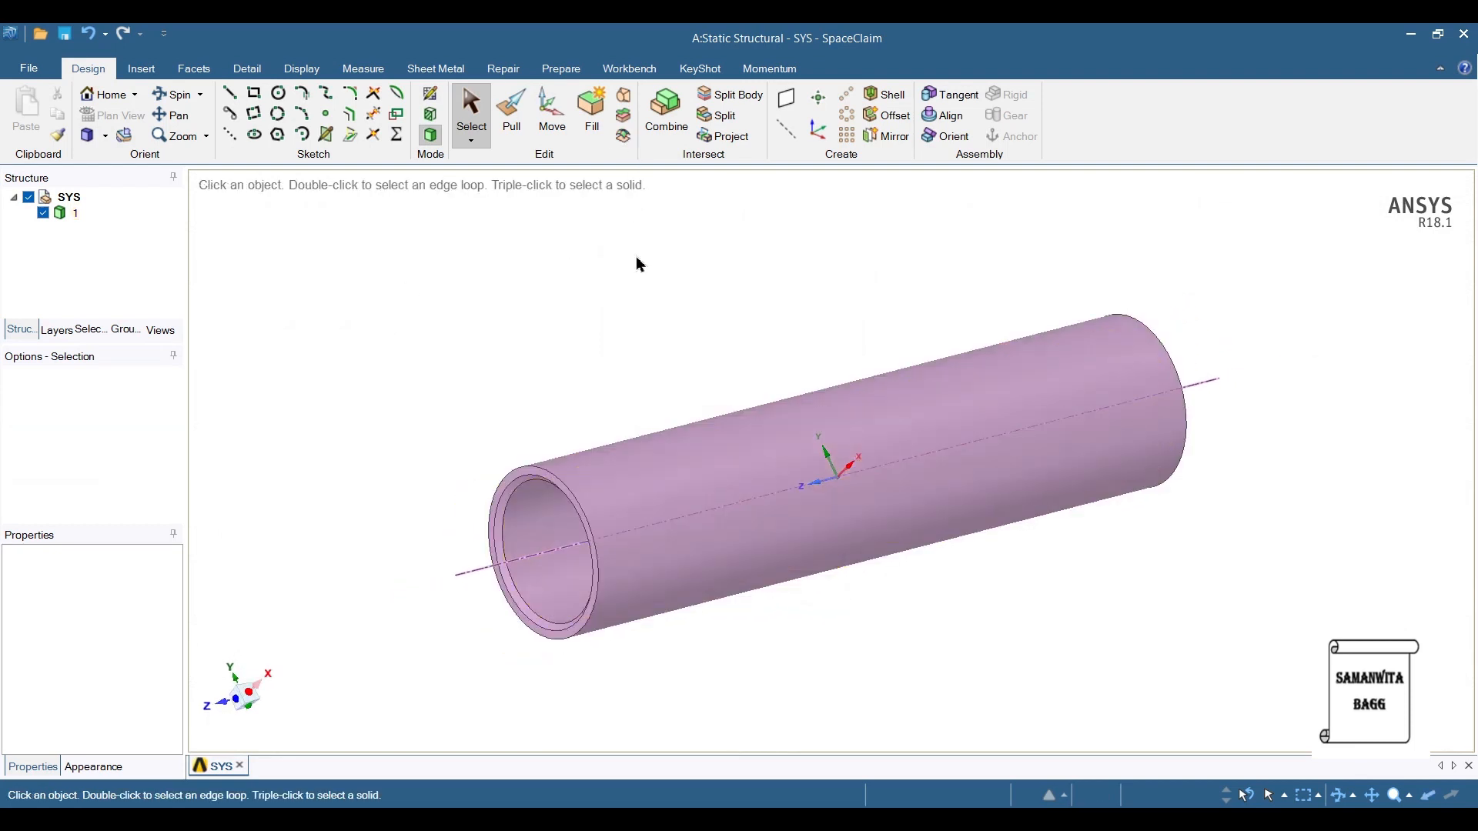
{"action": "left_click", "coordinate": [726, 452]}
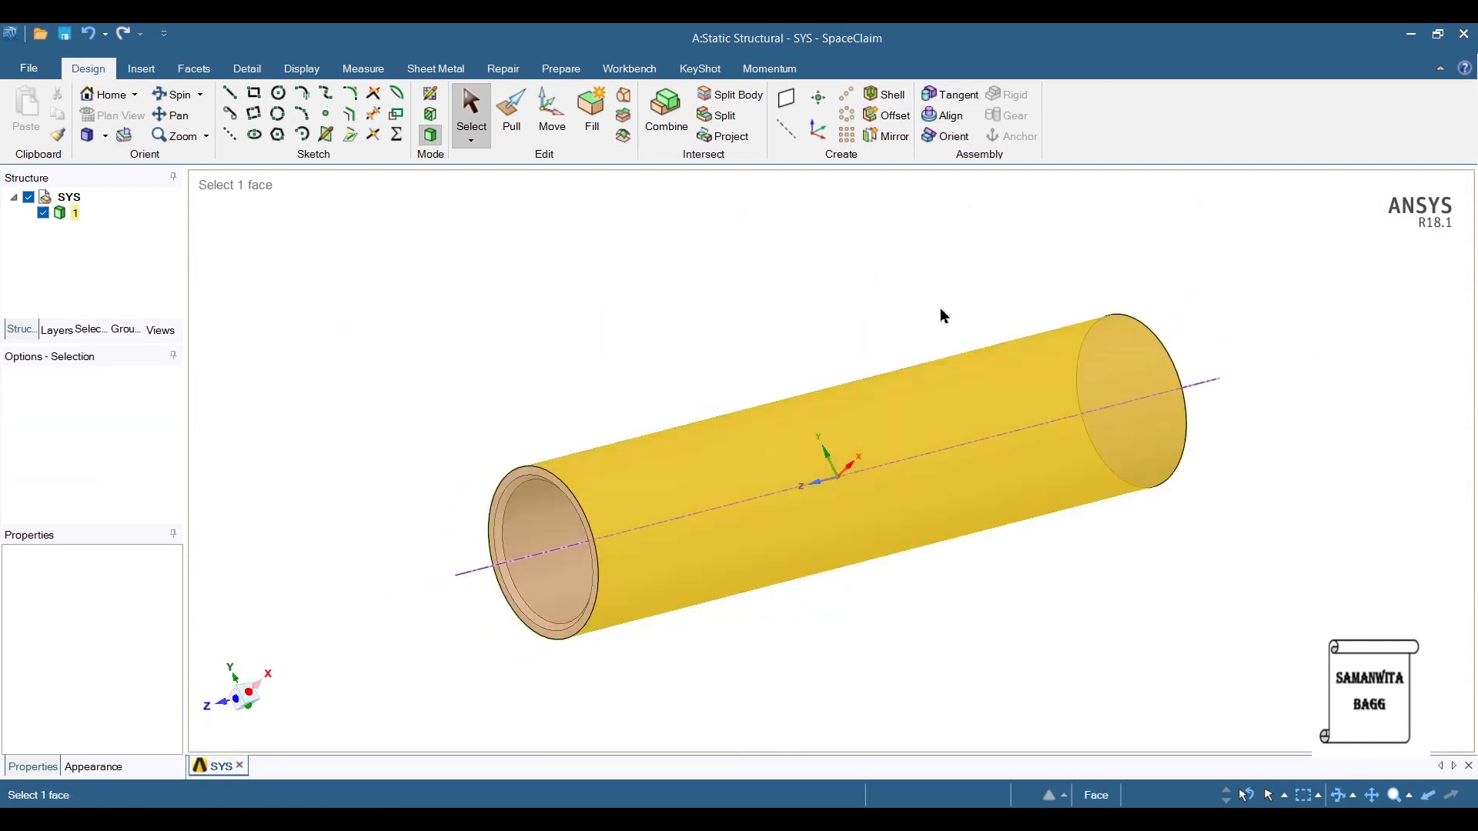
{"action": "left_click", "coordinate": [856, 292]}
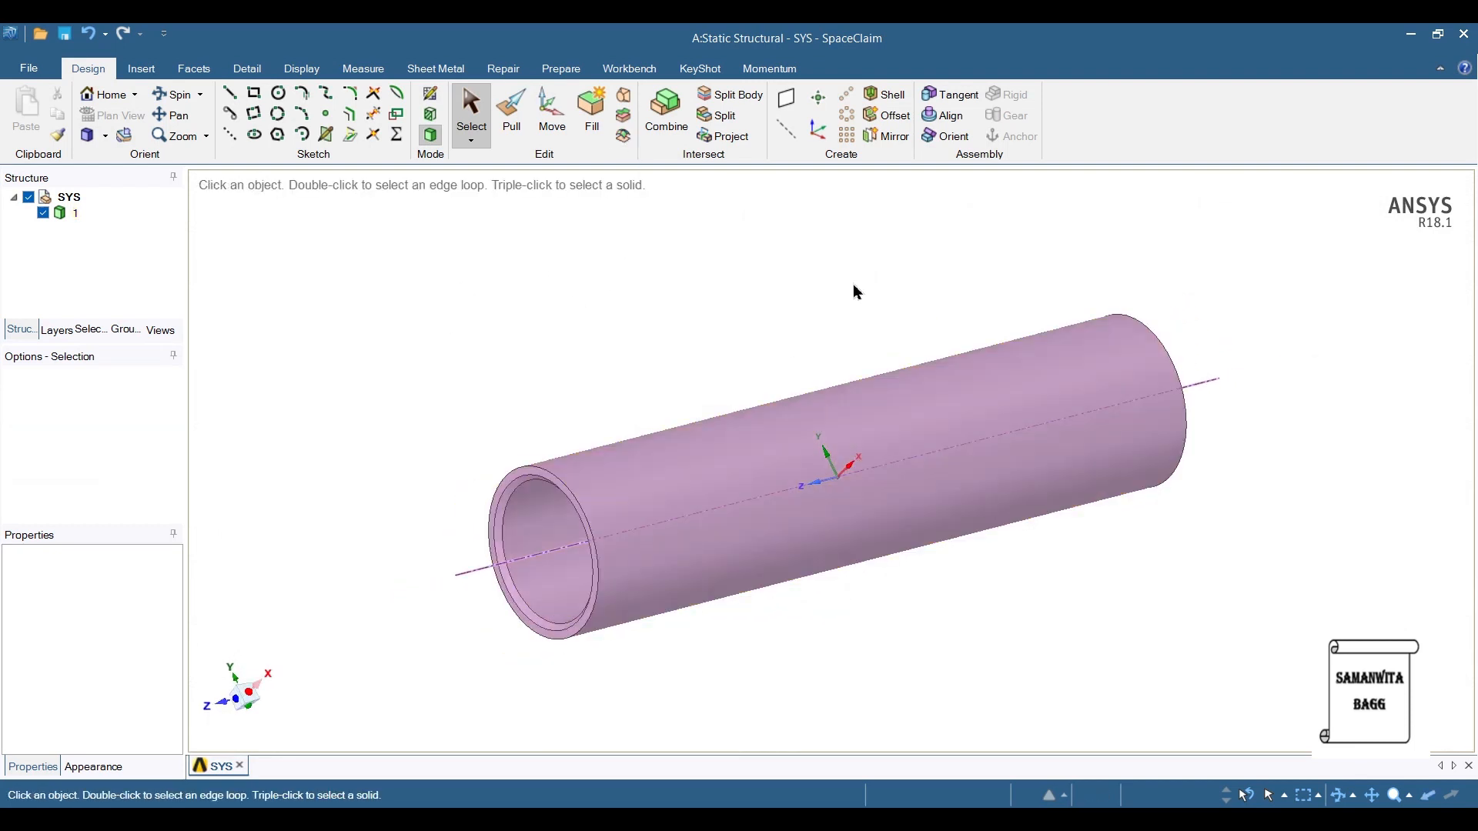
Split the outer cylindrical face with a ring about 98 mm from the far end and a lengthwise line positioned at 91 mm
{"action": "left_click", "coordinate": [727, 117]}
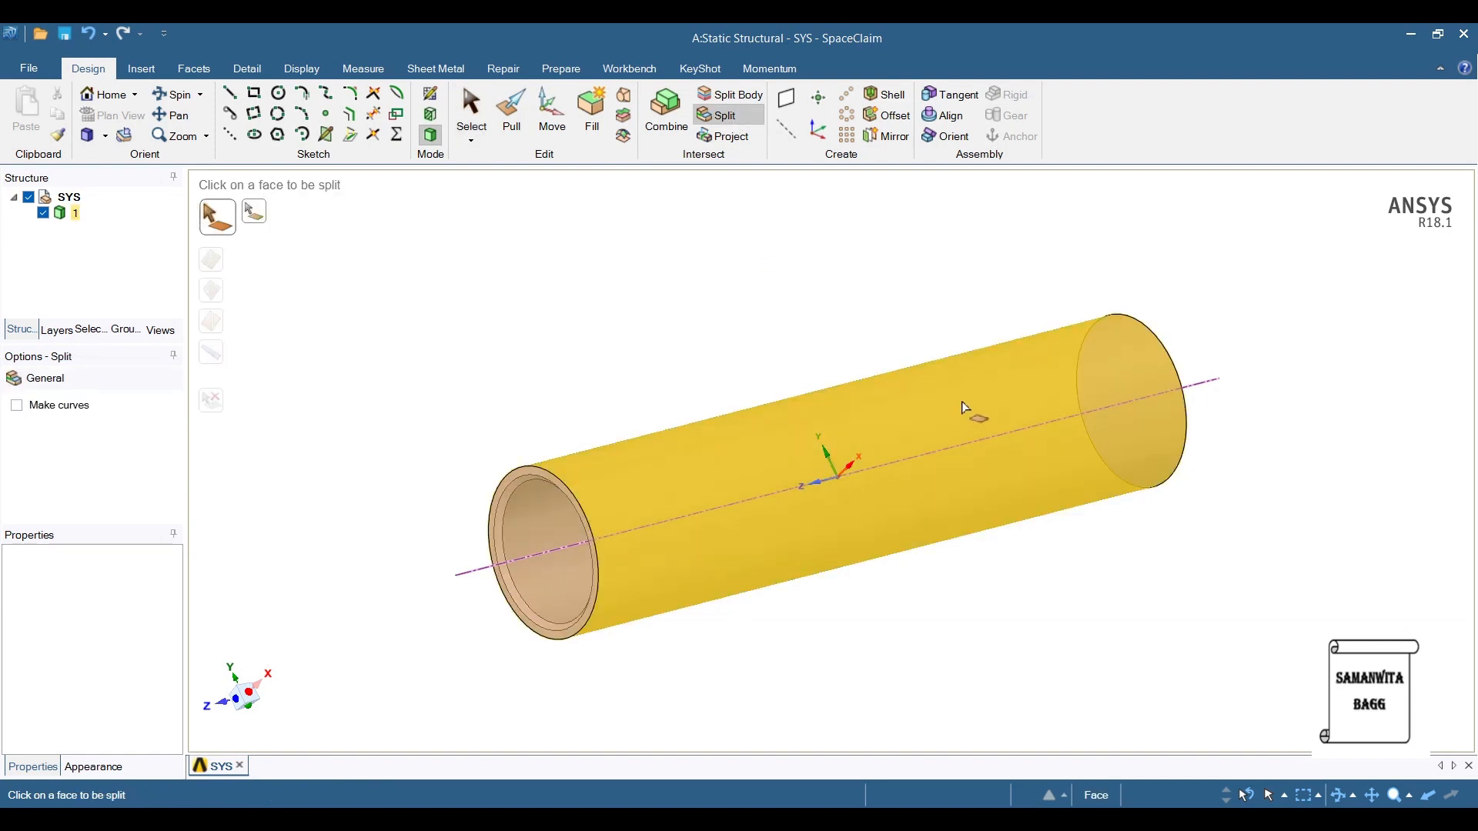
{"action": "left_click", "coordinate": [962, 401]}
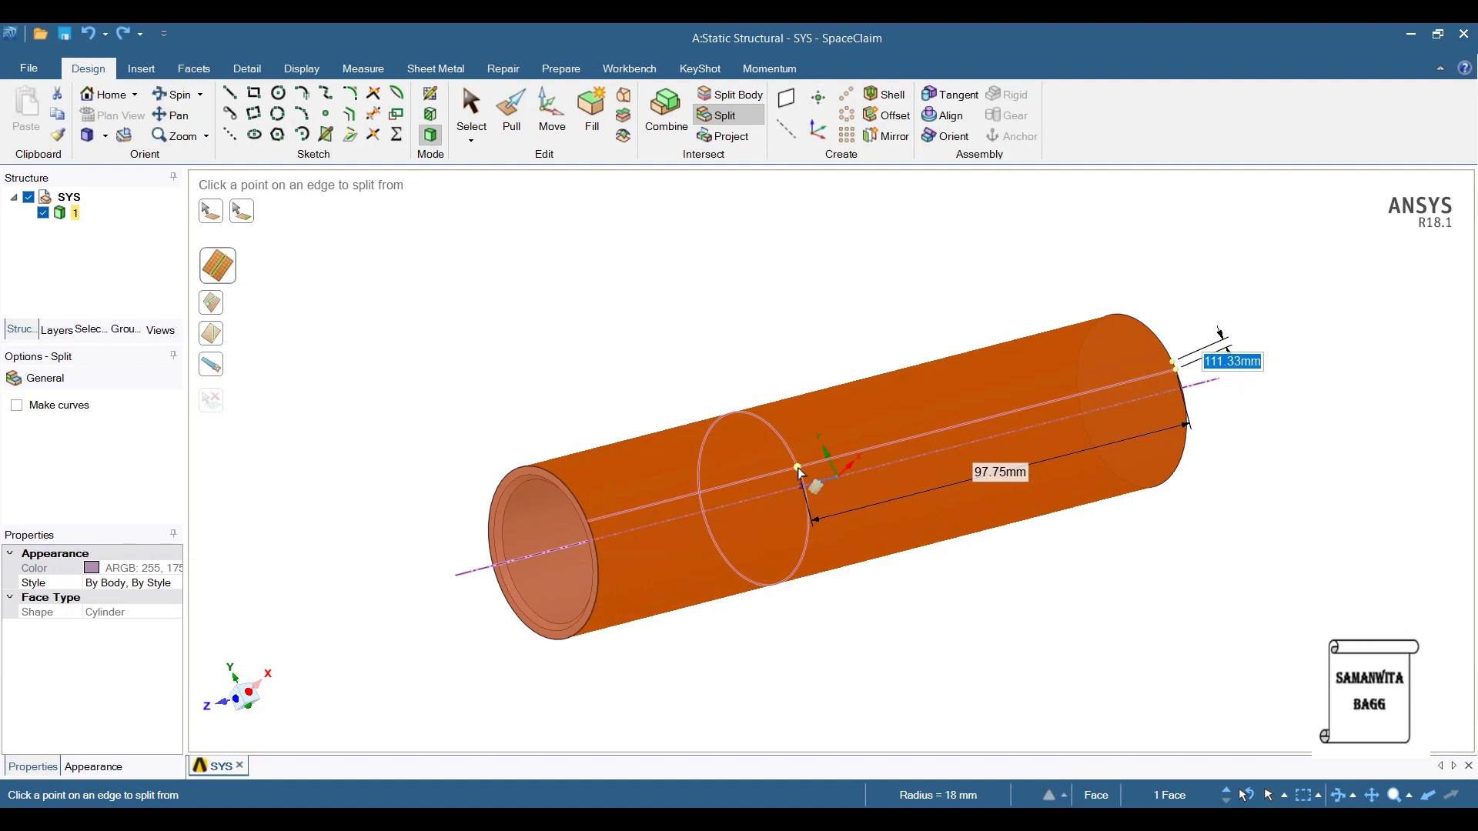
{"action": "type", "text": "91"}
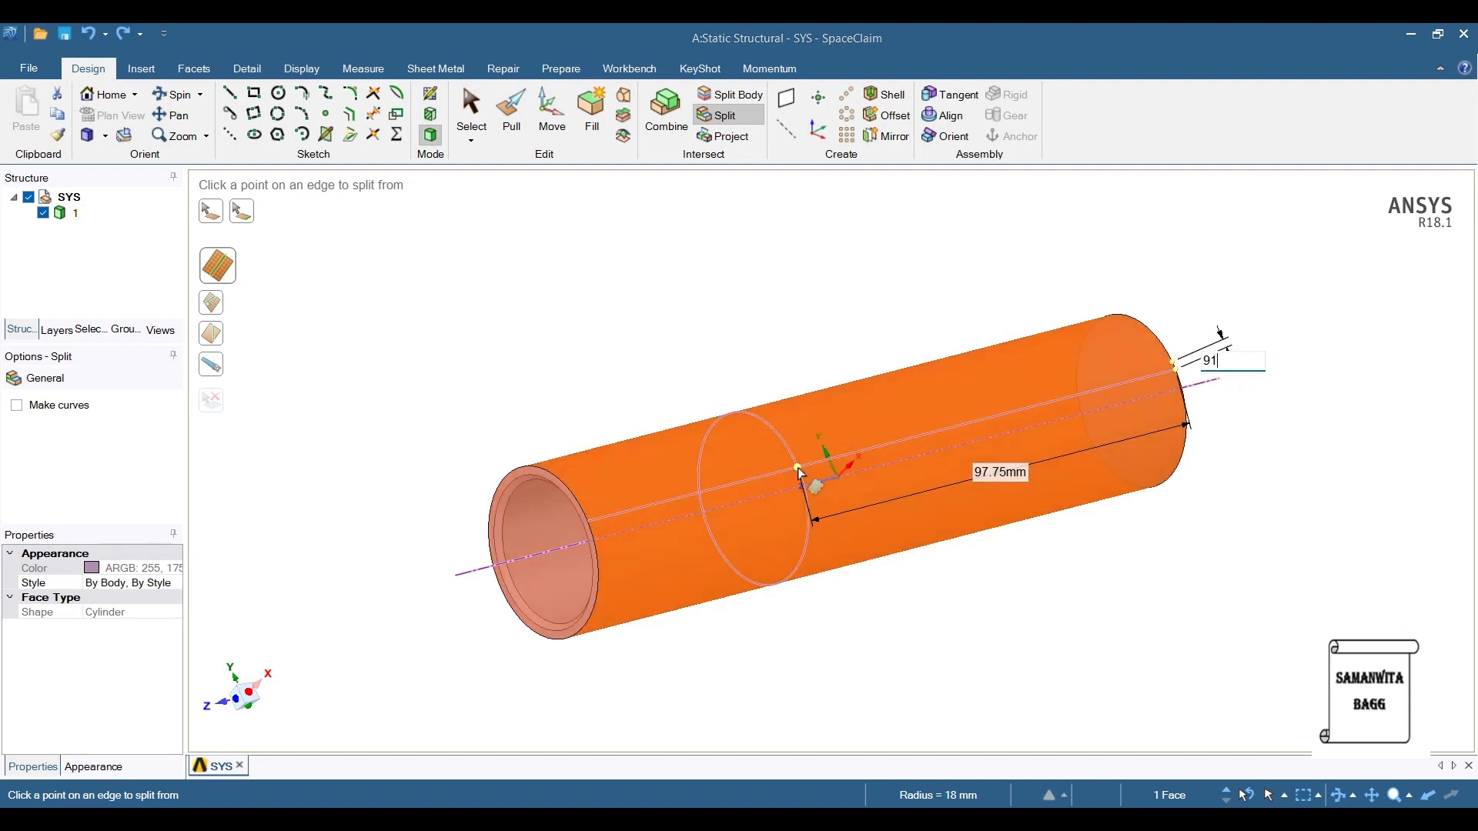
{"action": "key", "text": "Return"}
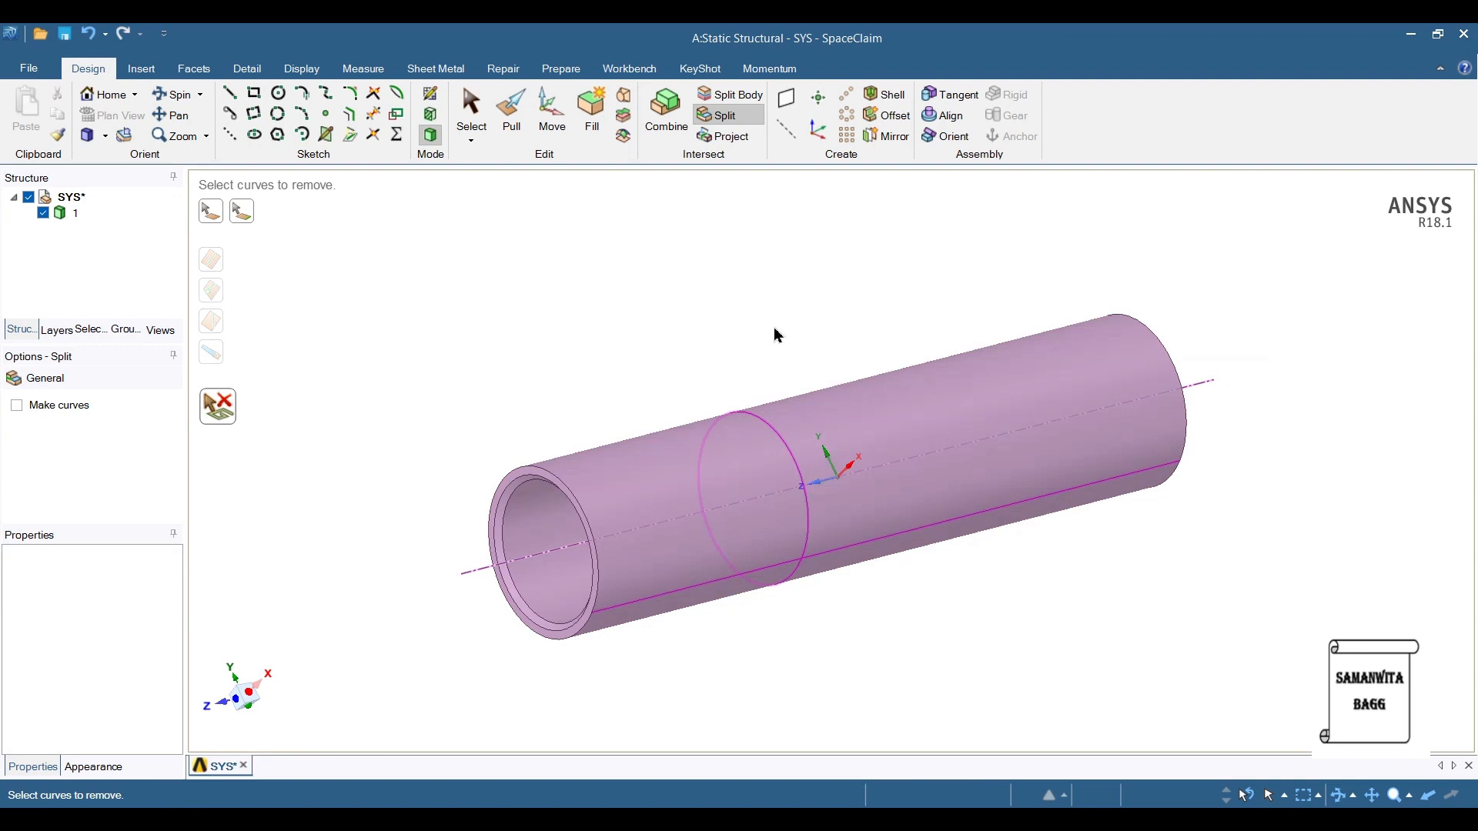
Split the longer outer face segment with a ring and a lengthwise line, each offset about 30 mm from the existing split corner
{"action": "left_click", "coordinate": [719, 116]}
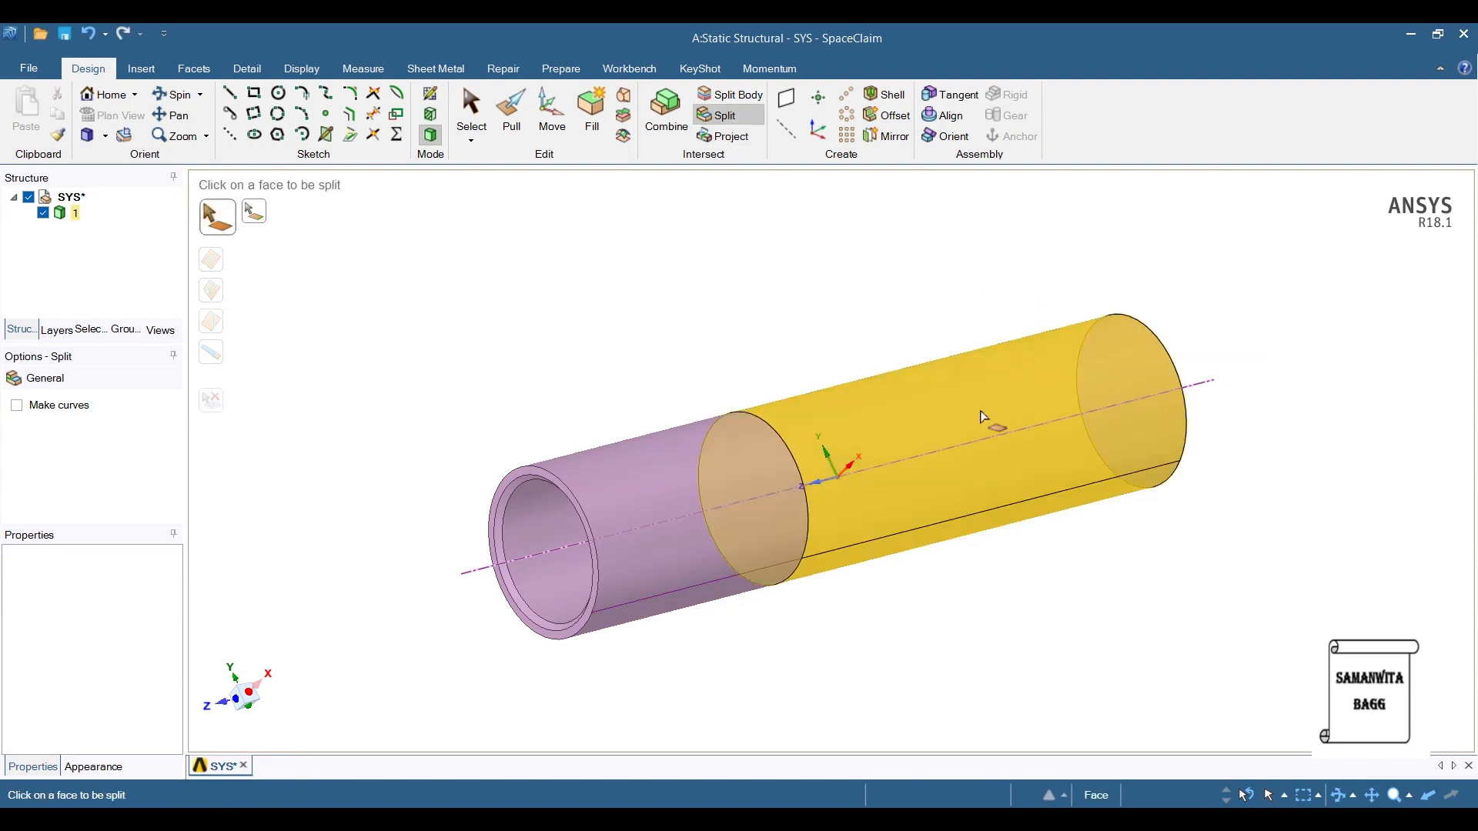
{"action": "left_click", "coordinate": [1043, 415]}
{"action": "type", "text": "30.05mm"}
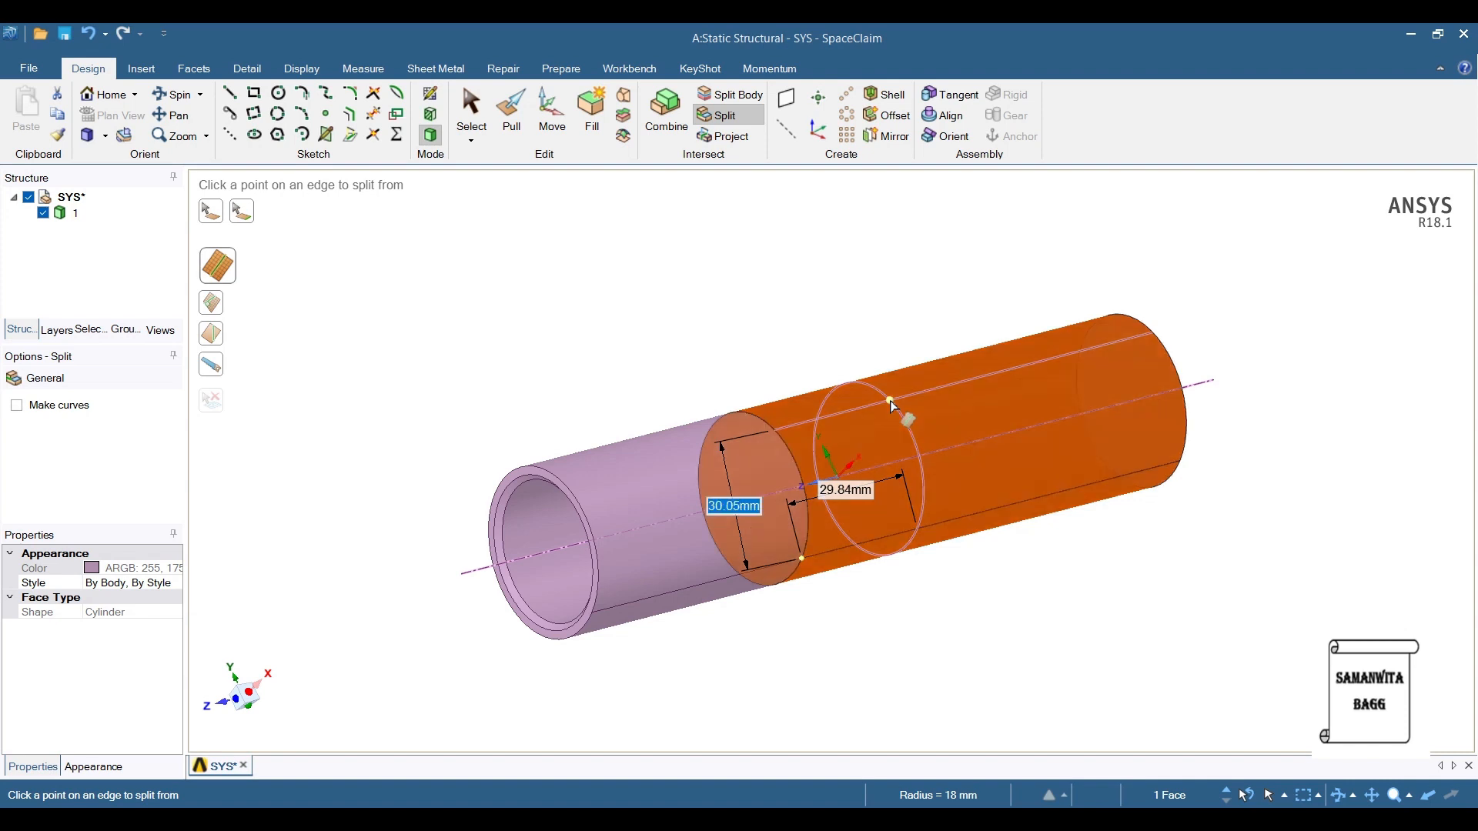
{"action": "key", "text": "Return"}
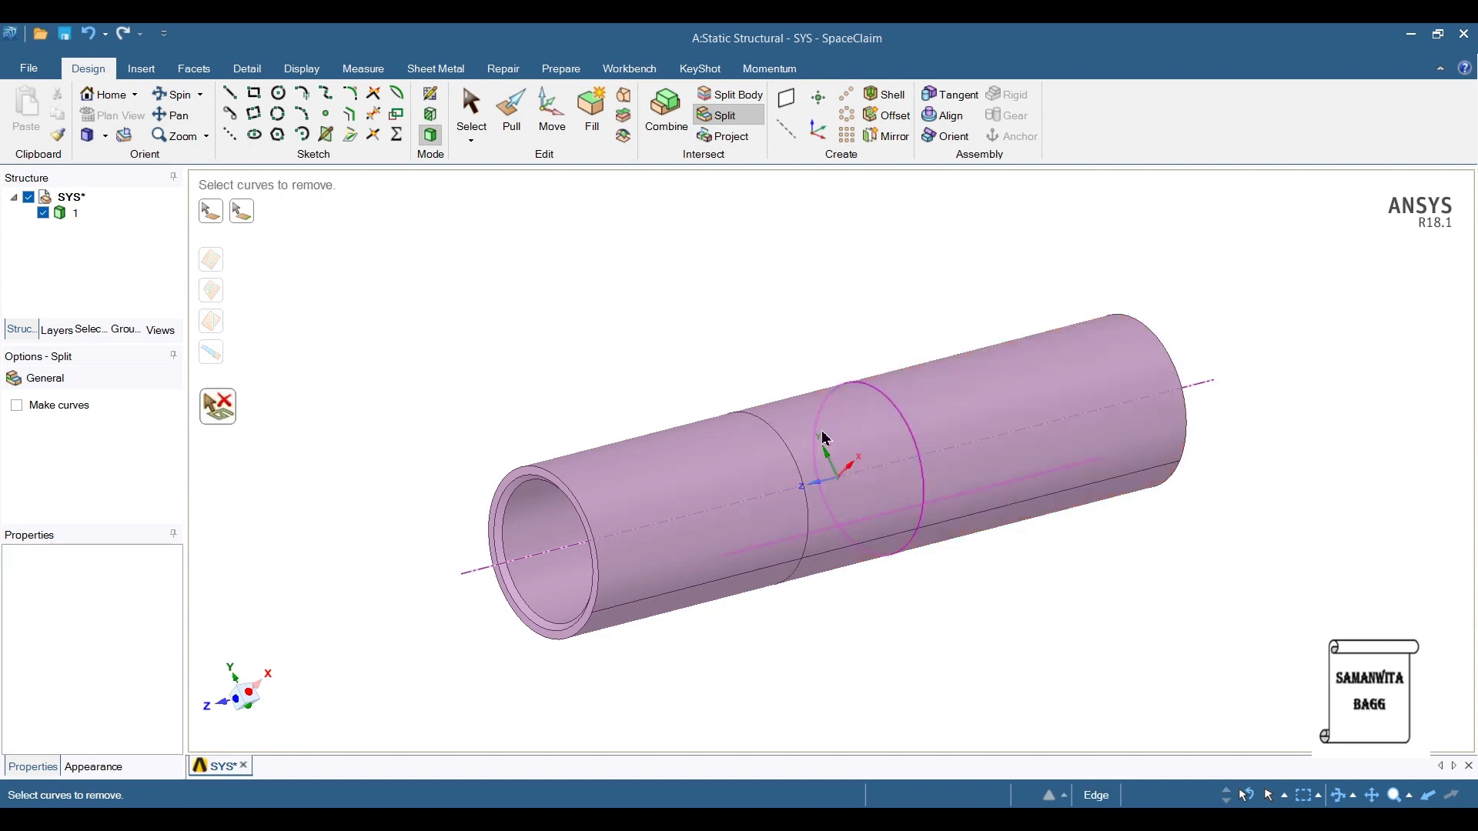
{"action": "mouse_move", "coordinate": [873, 497]}
{"action": "middle_mouse_down"}
{"action": "mouse_move", "coordinate": [762, 500]}
{"action": "mouse_move", "coordinate": [854, 496]}
{"action": "middle_mouse_up"}
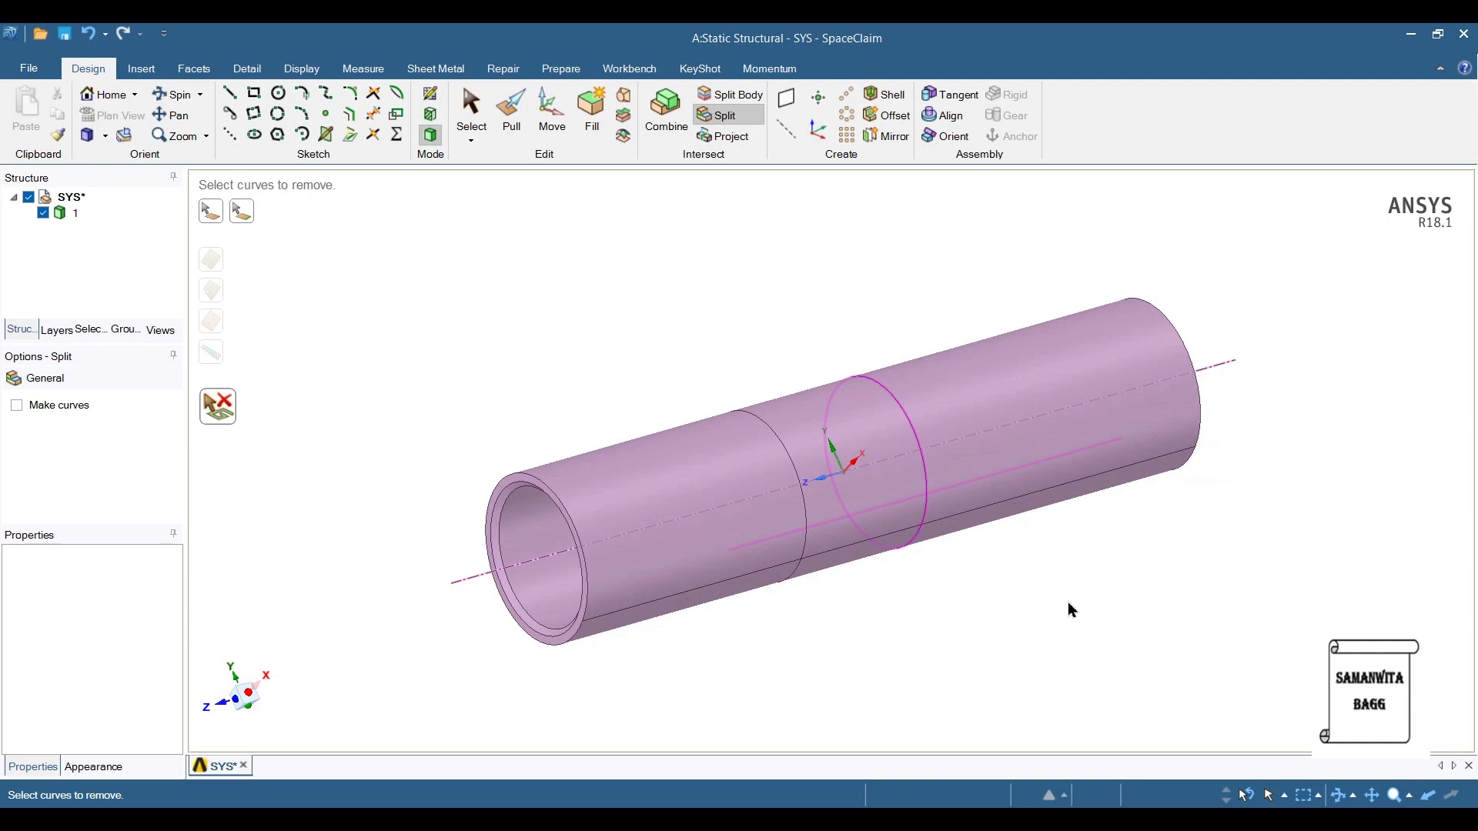
Close SpaceClaim and reopen the Static Structural model in Mechanical, re-reading the upstream geometry data
{"action": "left_click", "coordinate": [1462, 36]}
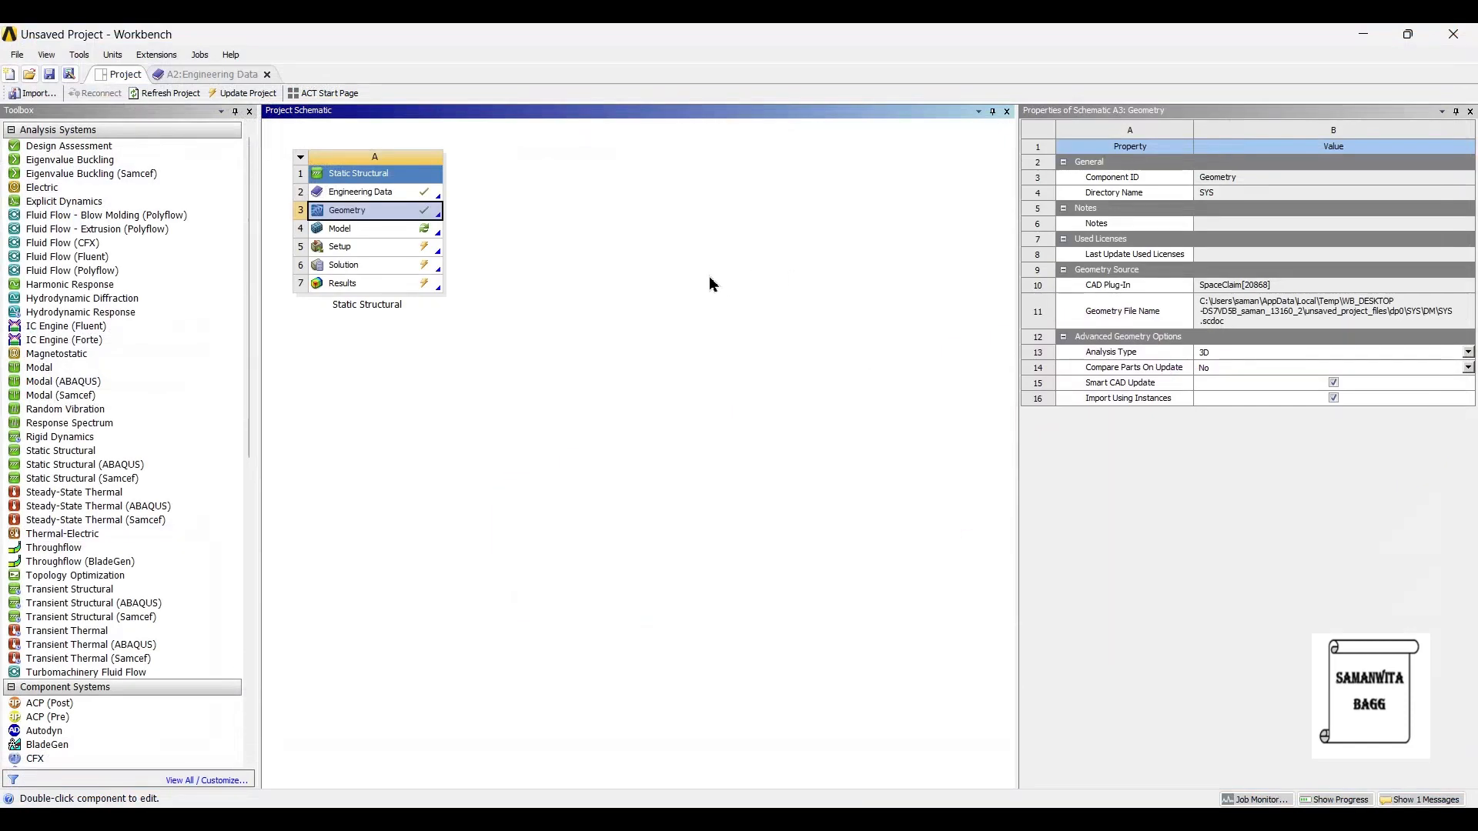
{"action": "double_click", "coordinate": [379, 229]}
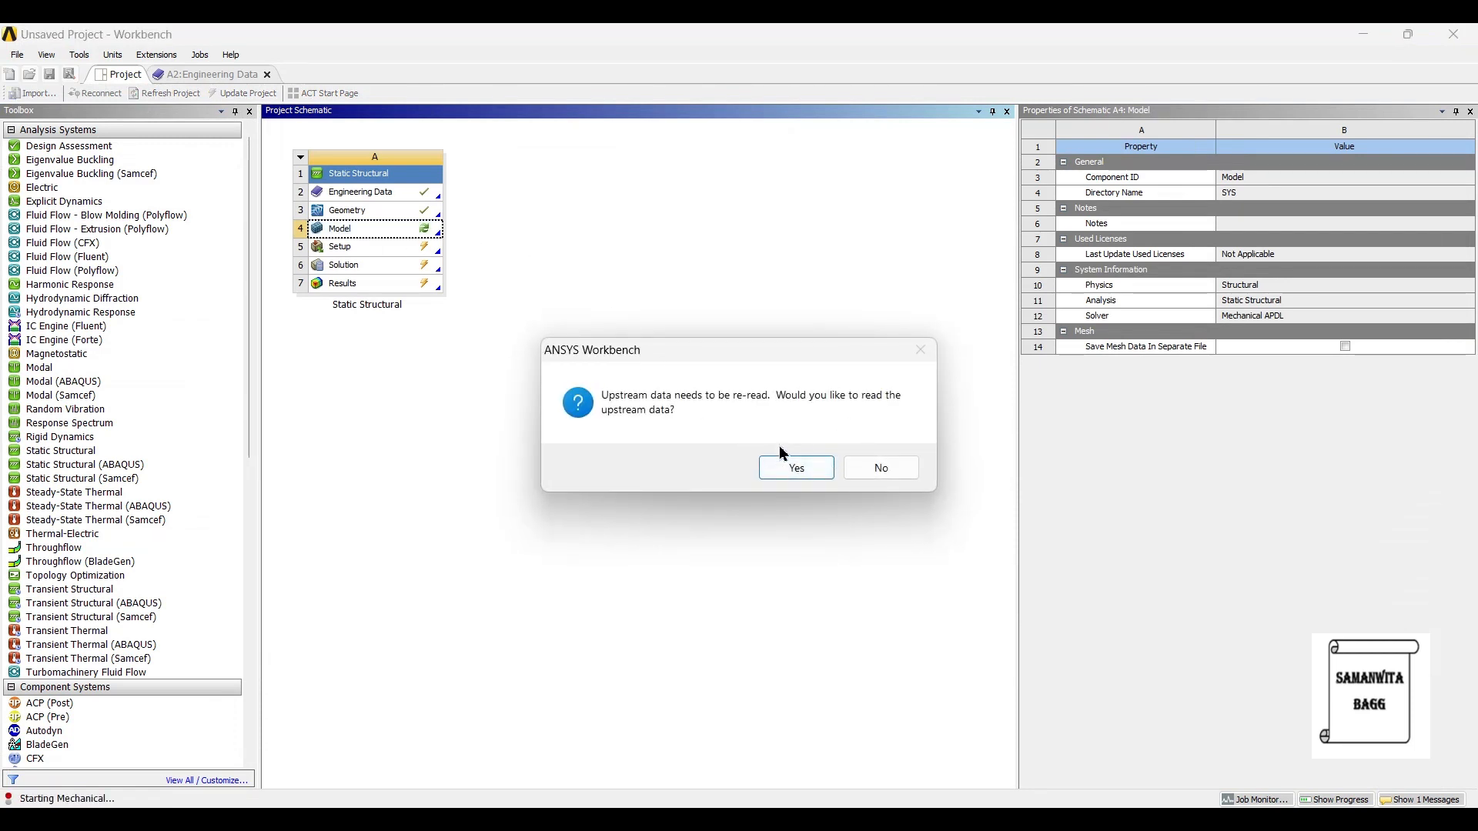
{"action": "left_click", "coordinate": [798, 471]}
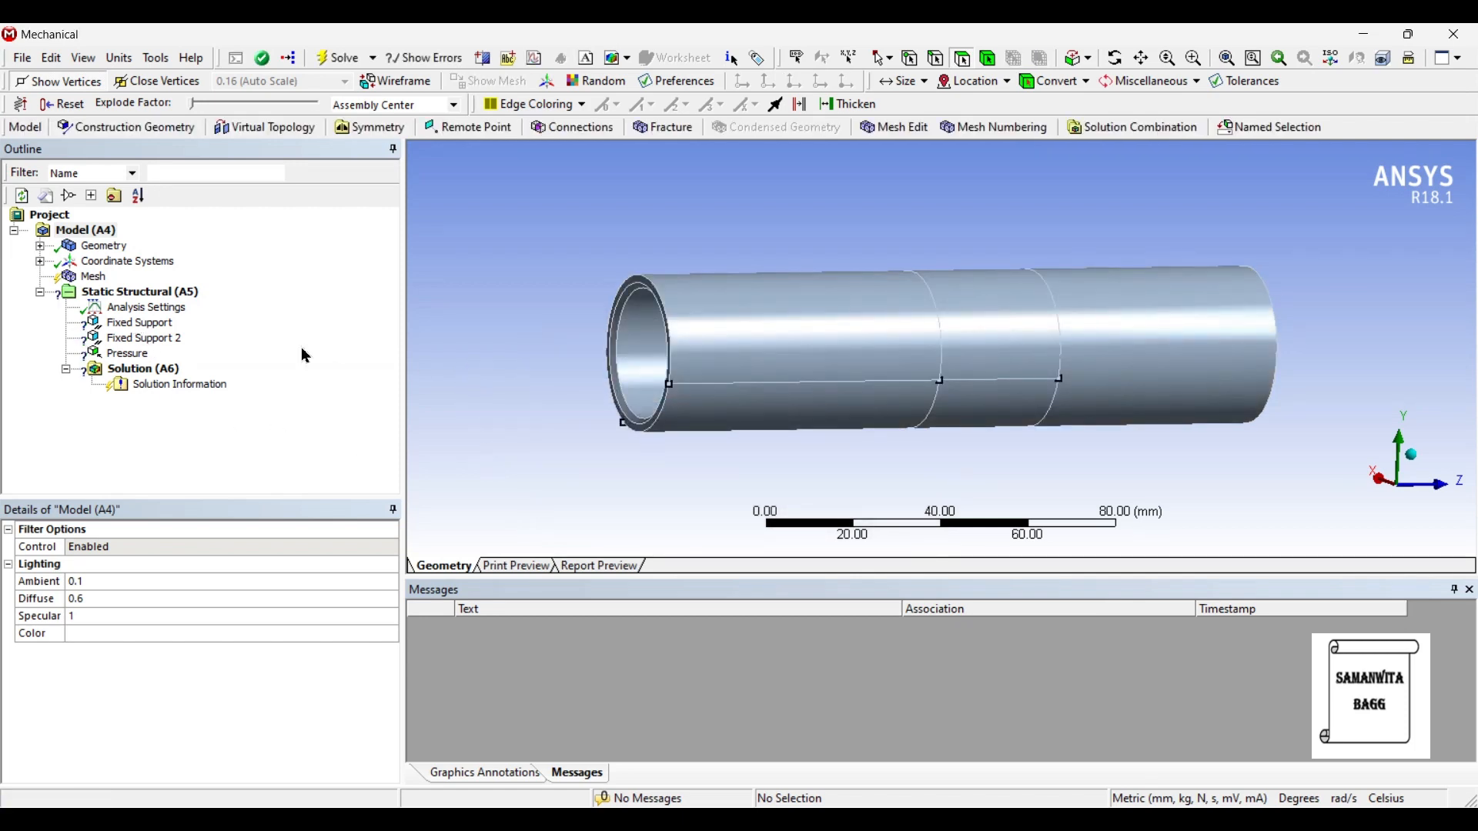
Reassign the first fixed support to the outer annular face at the pin's -Z end
{"action": "middle_click_drag", "start_coordinate": [726, 347], "coordinate": [778, 350]}
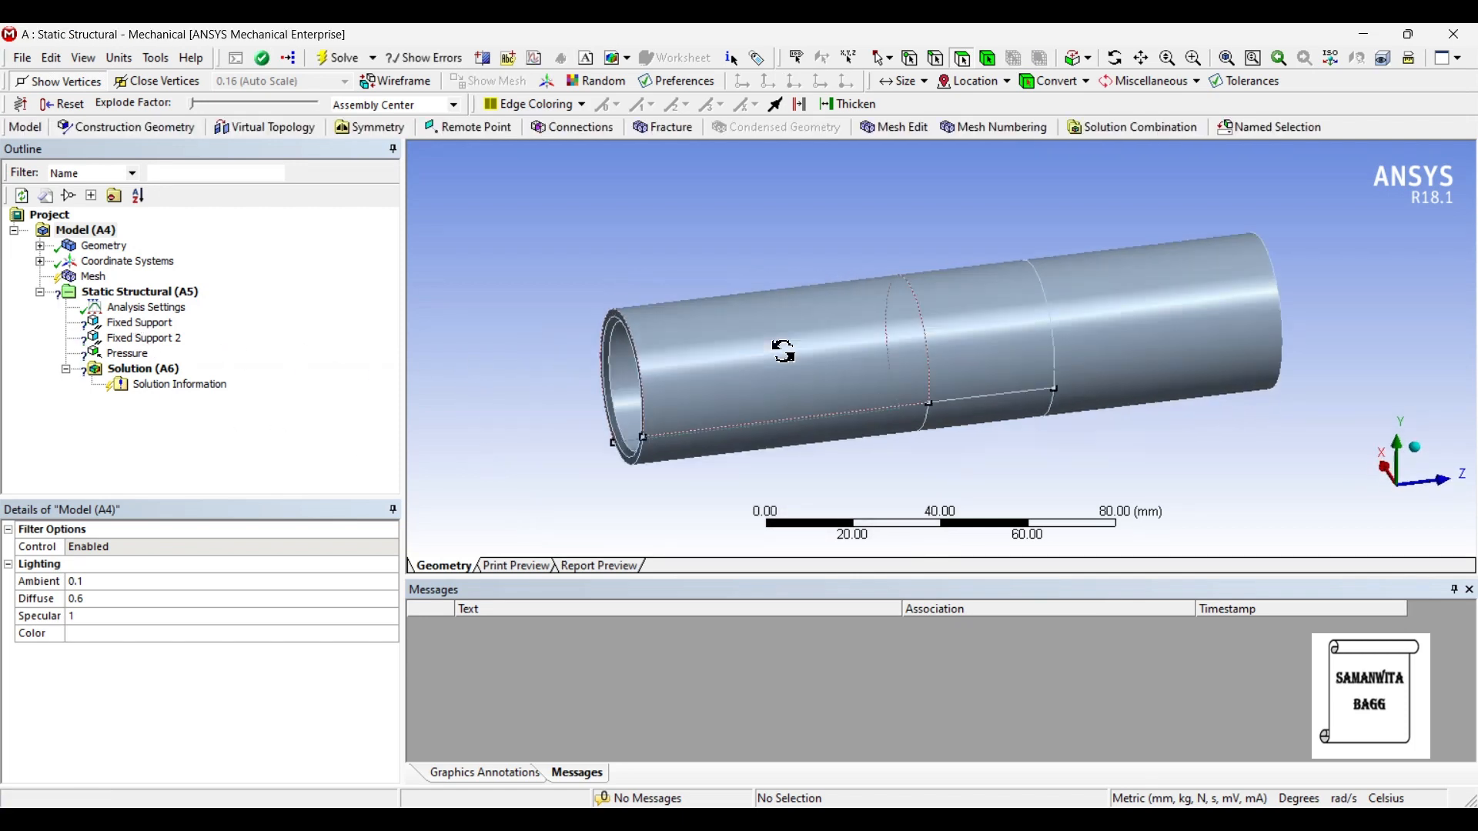
{"action": "middle_click_drag", "start_coordinate": [957, 346], "coordinate": [927, 333]}
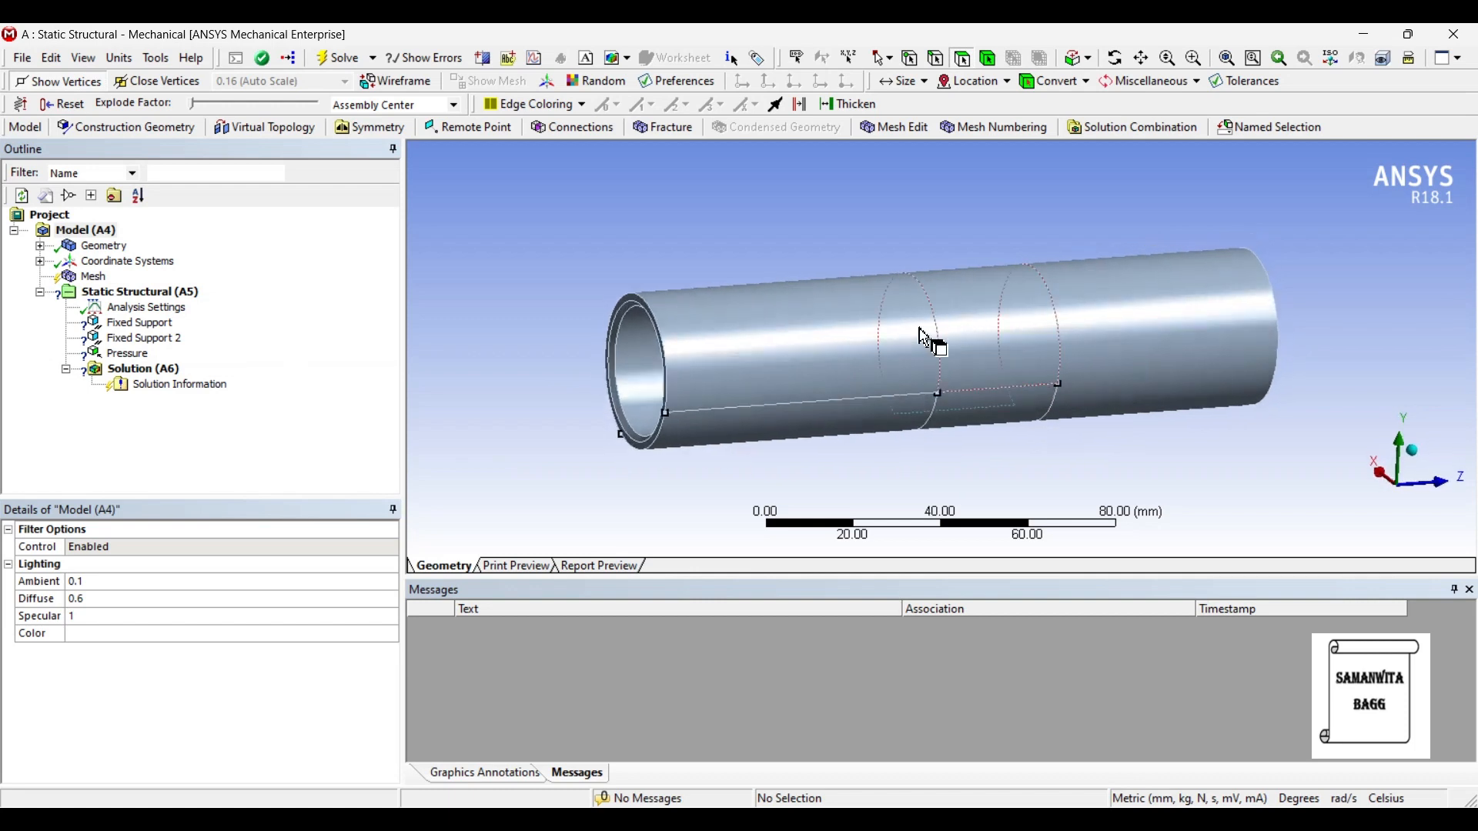
{"action": "left_click", "coordinate": [143, 323]}
{"action": "left_click", "coordinate": [631, 327]}
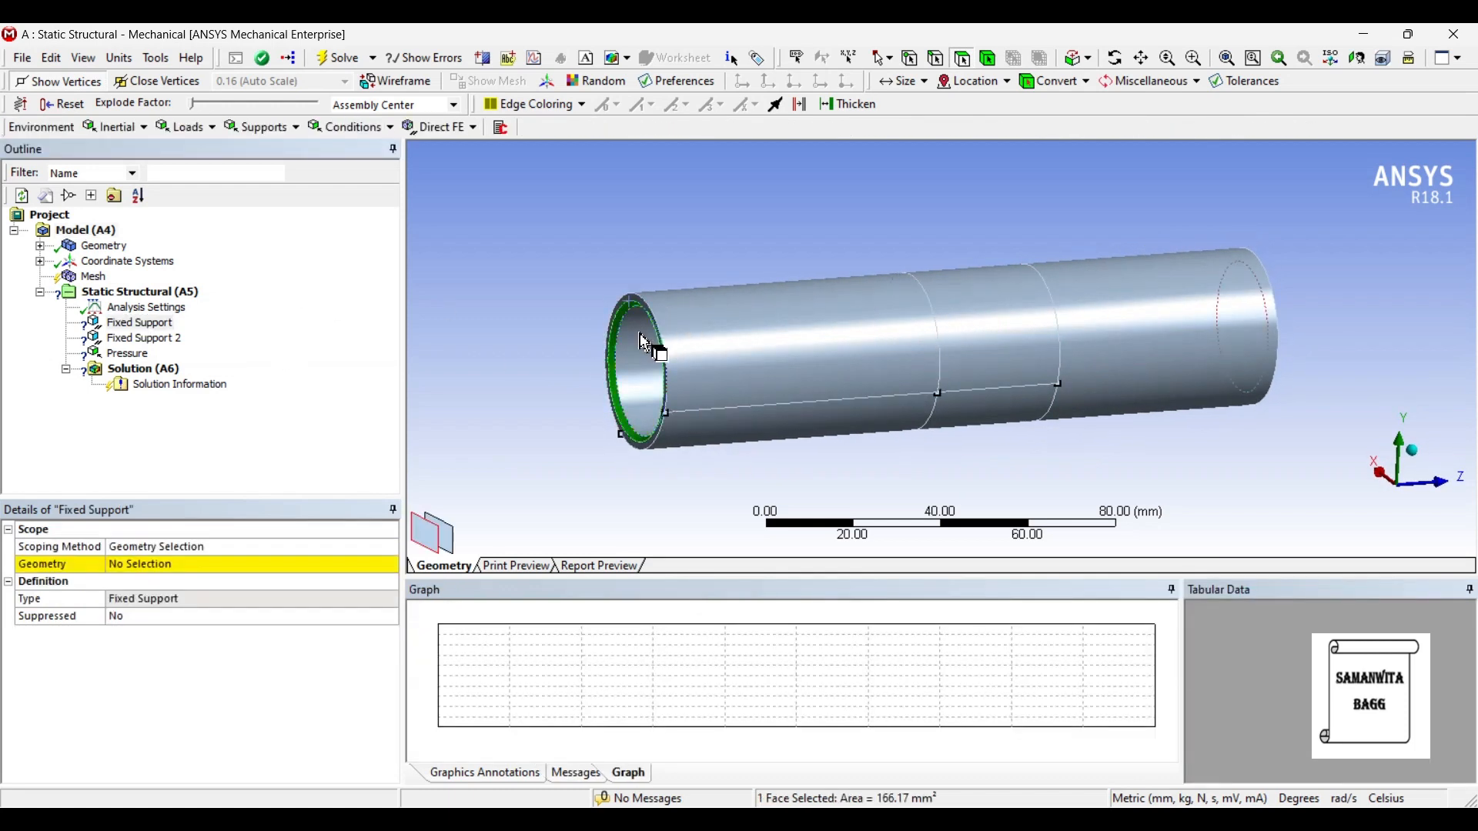
{"action": "scroll", "coordinate": [644, 330], "scroll_direction": "up", "scroll_amount": 3}
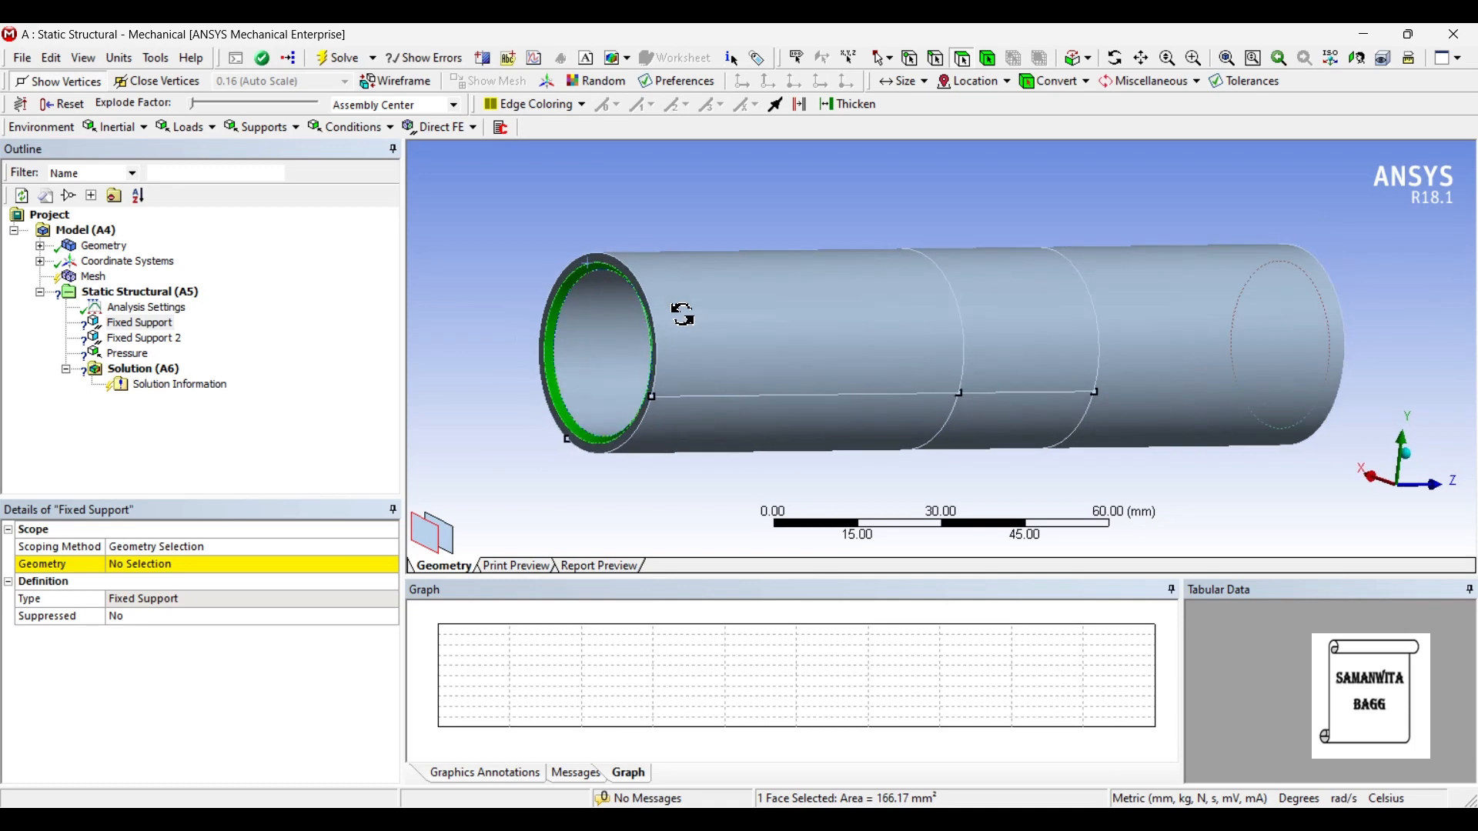
{"action": "left_click", "coordinate": [595, 264]}
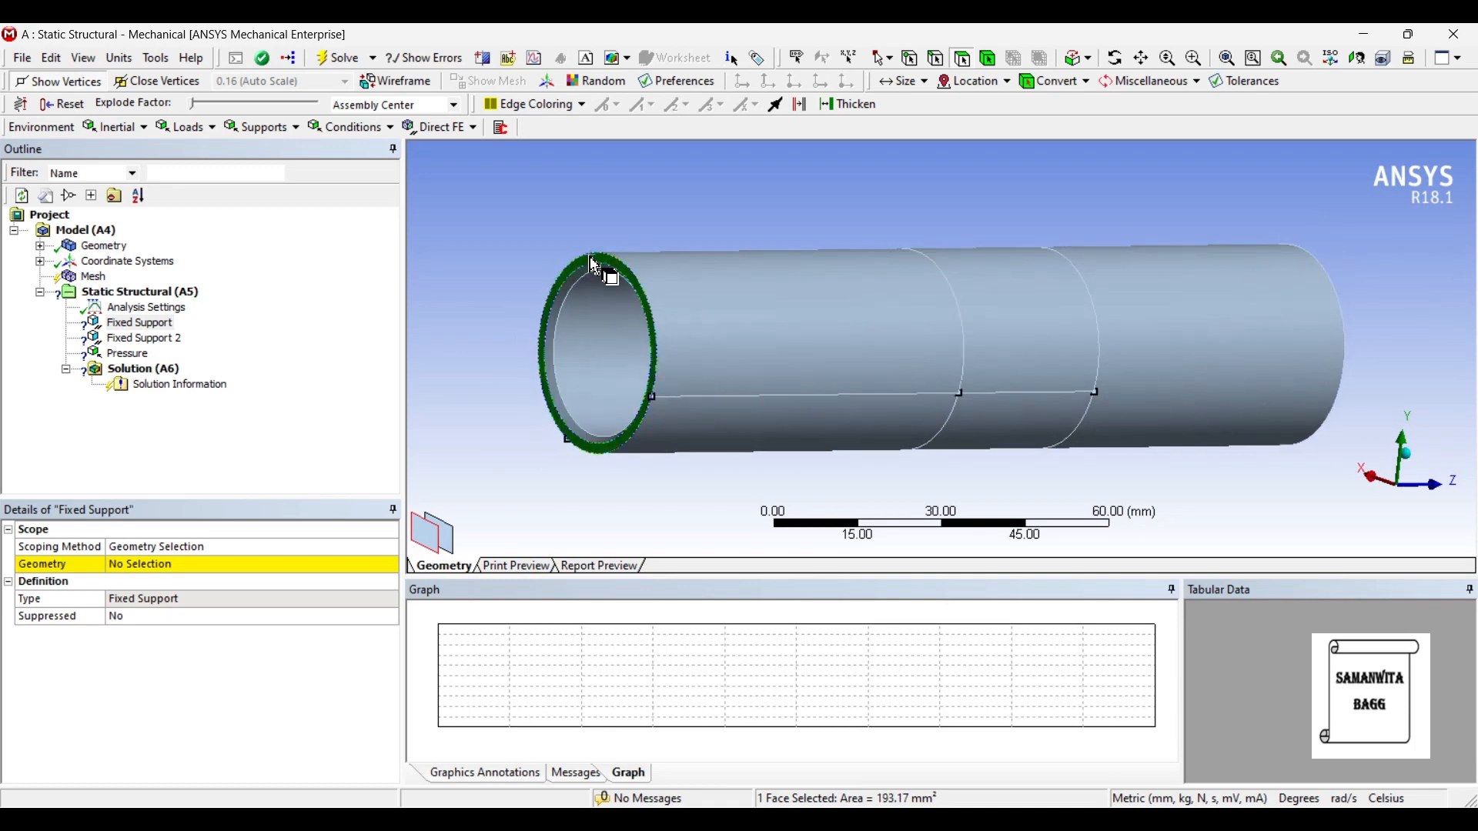
{"action": "left_click", "coordinate": [171, 566]}
{"action": "left_click", "coordinate": [168, 567]}
Reassign Fixed Support 2 to the outer annular face at the pin's +Z end
{"action": "middle_click_drag", "start_coordinate": [793, 347], "coordinate": [1082, 370]}
{"action": "left_click", "coordinate": [1231, 295]}
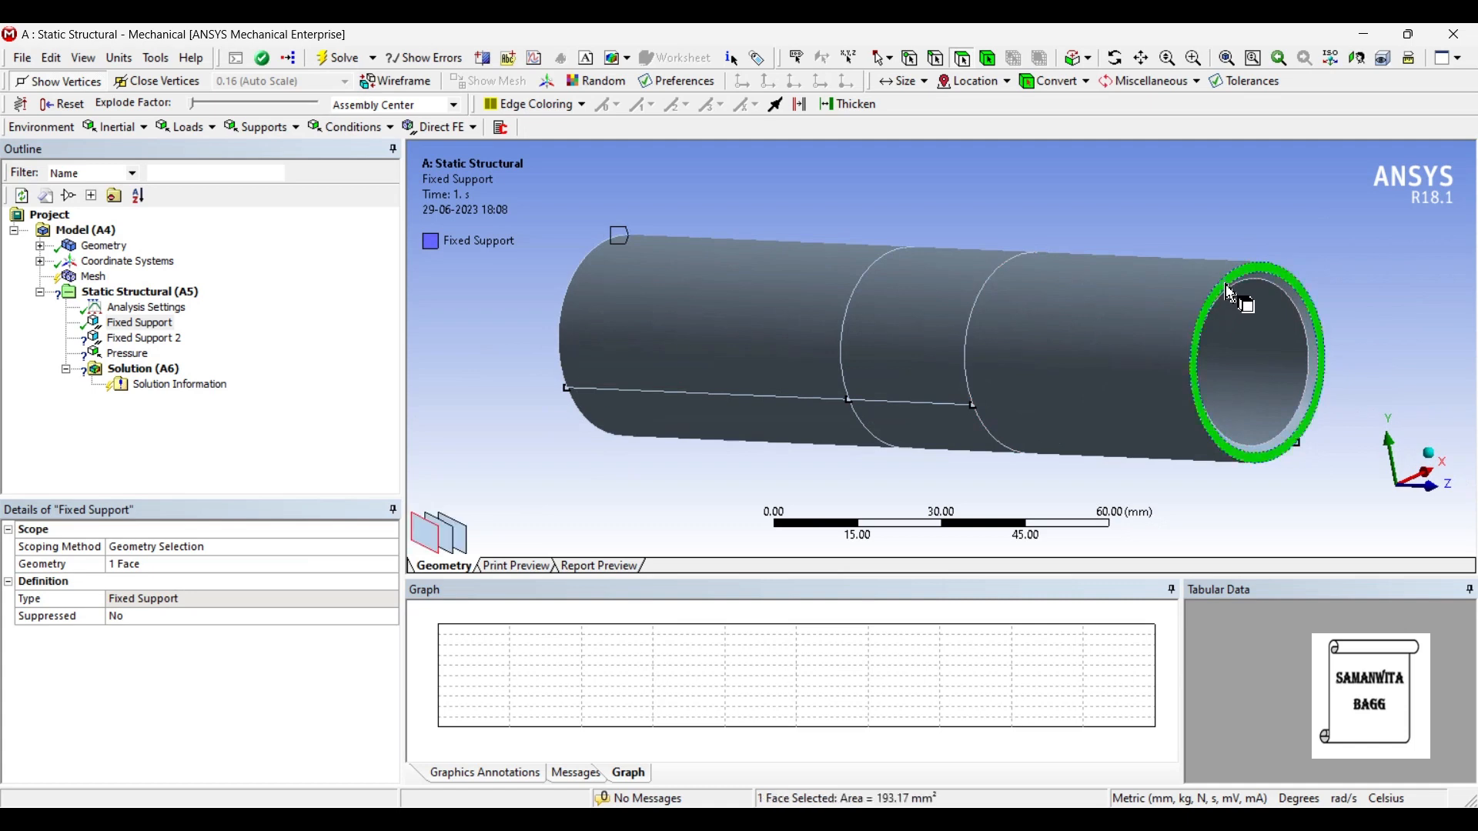
{"action": "left_click", "coordinate": [144, 338]}
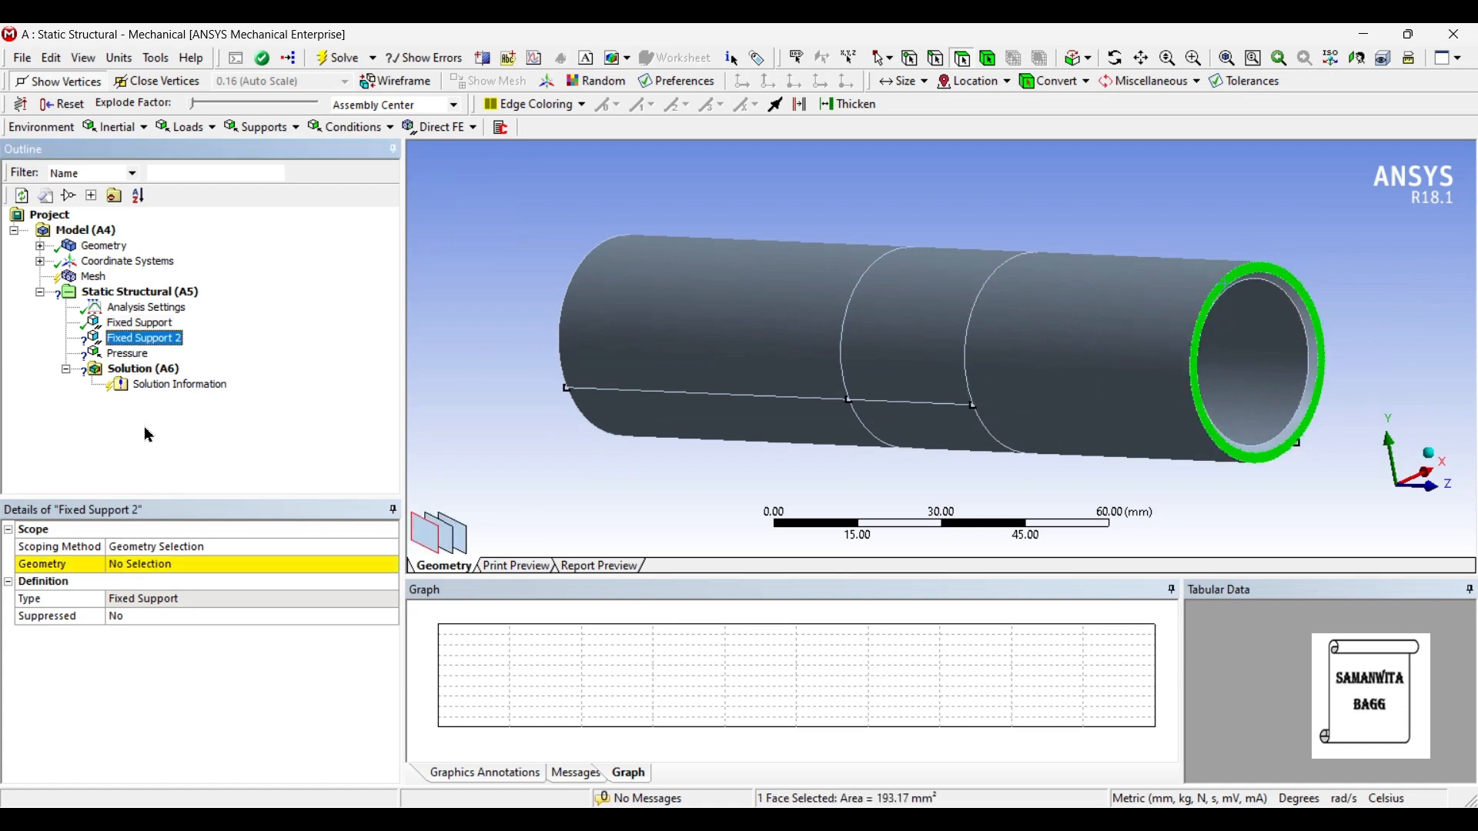
{"action": "left_click", "coordinate": [123, 571]}
{"action": "left_click", "coordinate": [171, 566]}
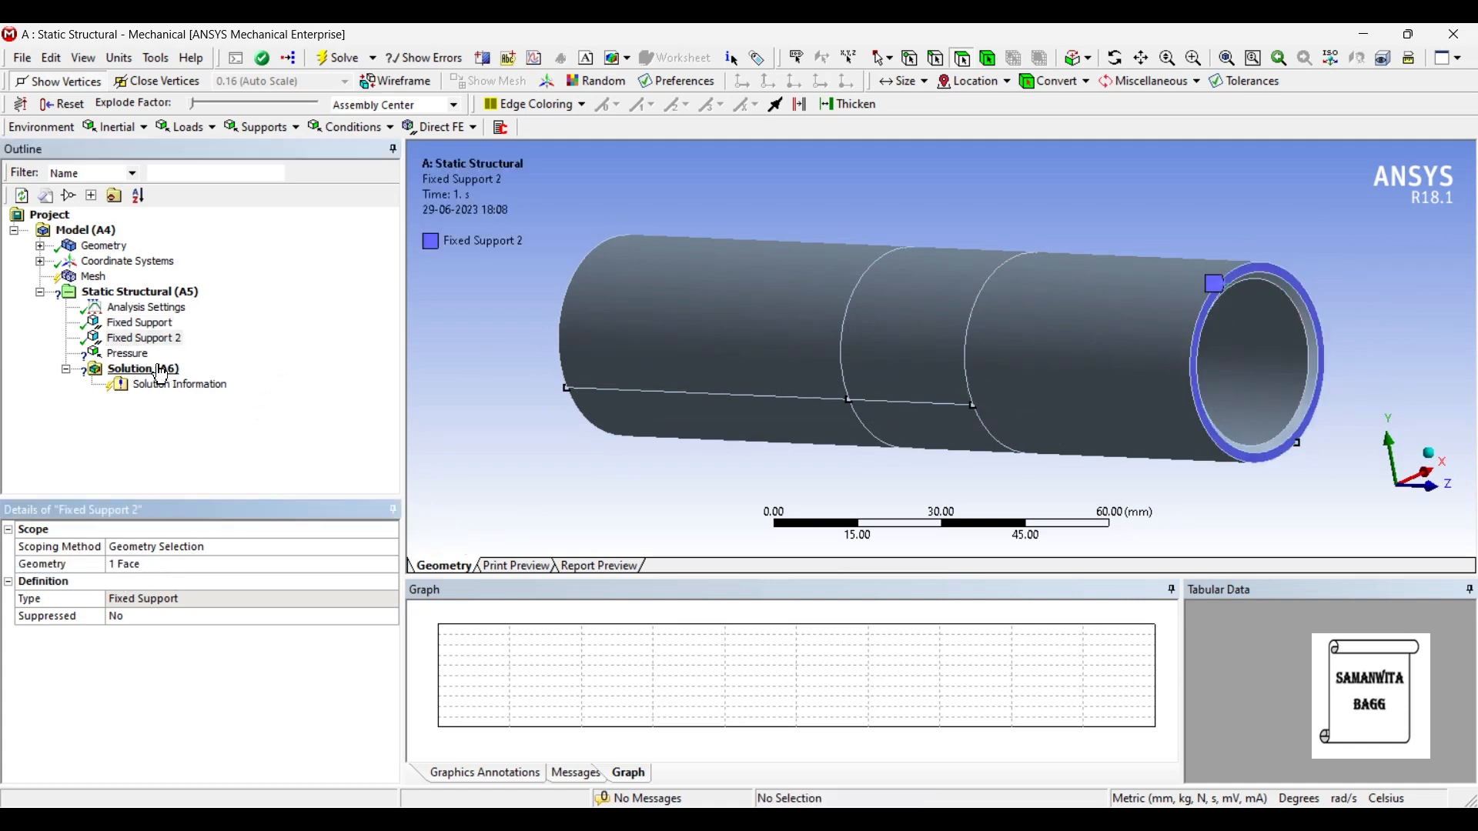
Reassign the existing pressure load to the two outer cylindrical faces forming the pin's middle band
{"action": "left_click", "coordinate": [127, 354]}
{"action": "left_click", "coordinate": [910, 316]}
{"action": "middle_click_drag", "start_coordinate": [996, 348], "coordinate": [1063, 243]}
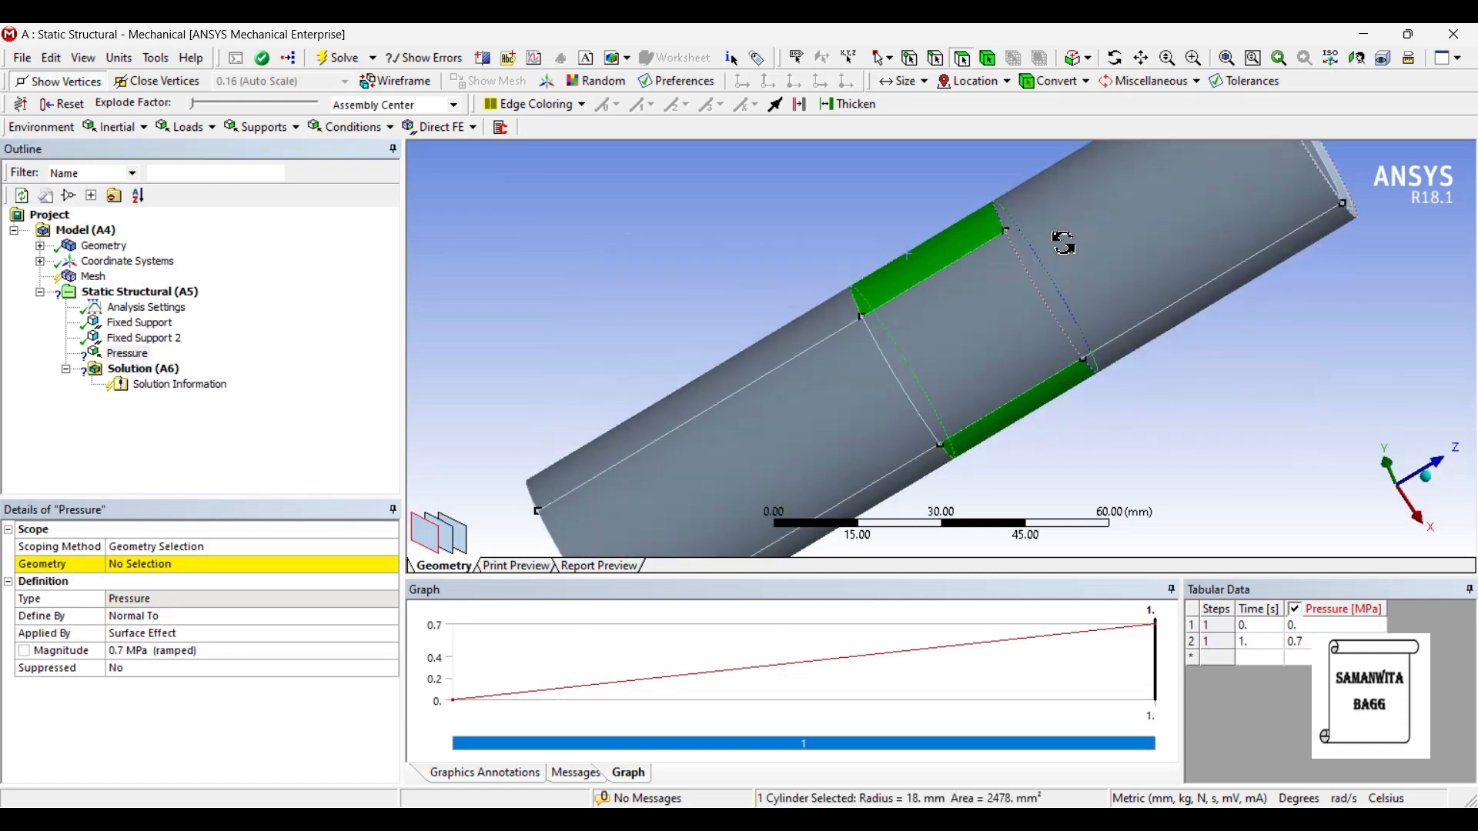
{"action": "left_click", "coordinate": [989, 331], "text": "ctrl"}
{"action": "middle_click_drag", "start_coordinate": [1125, 197], "coordinate": [1183, 305]}
{"action": "left_click", "coordinate": [169, 565]}
{"action": "left_click", "coordinate": [165, 565]}
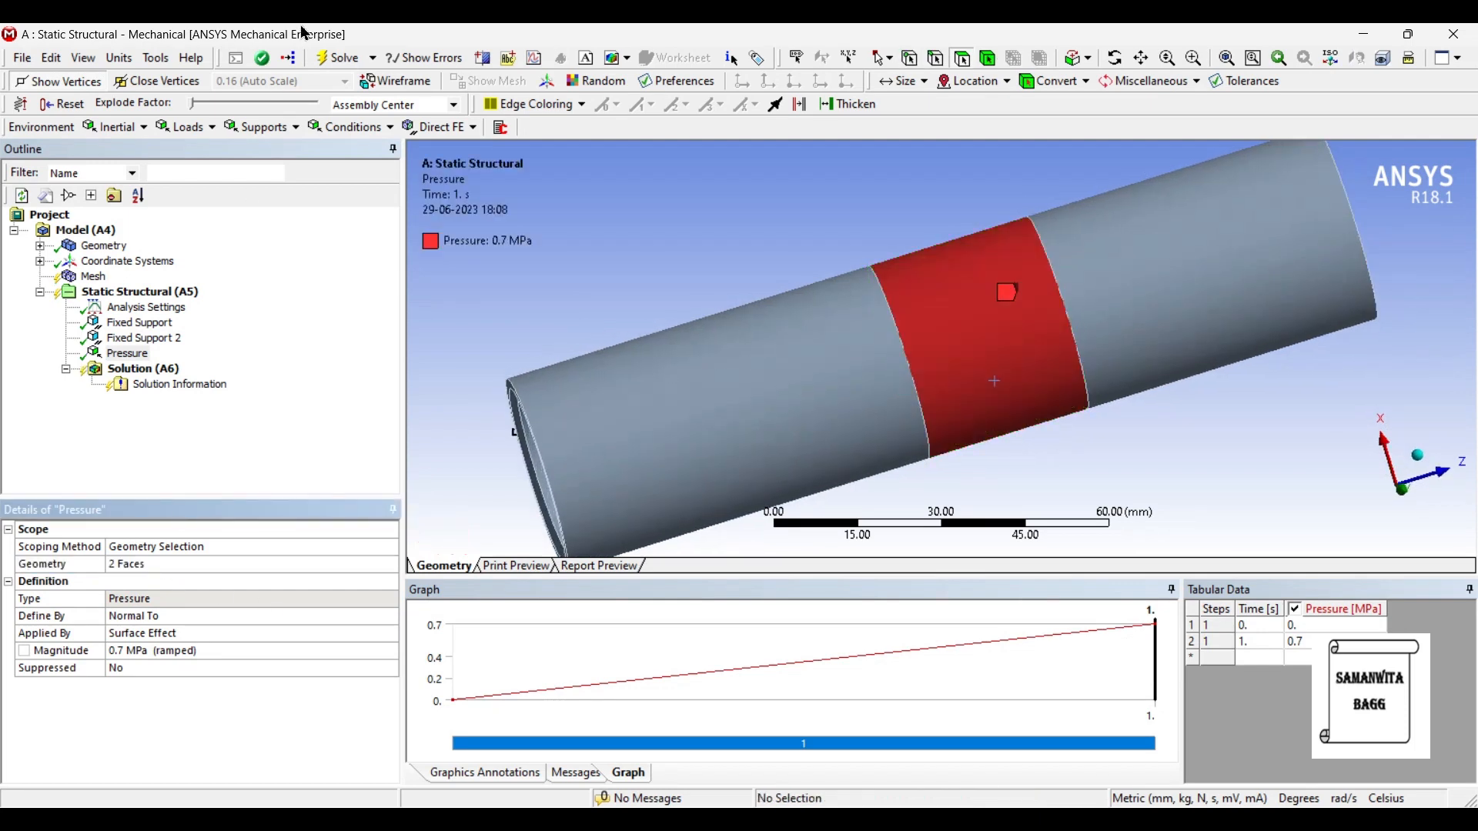
Update the mesh of the pin and check the relevance center in its sizing settings
{"action": "left_click", "coordinate": [93, 276]}
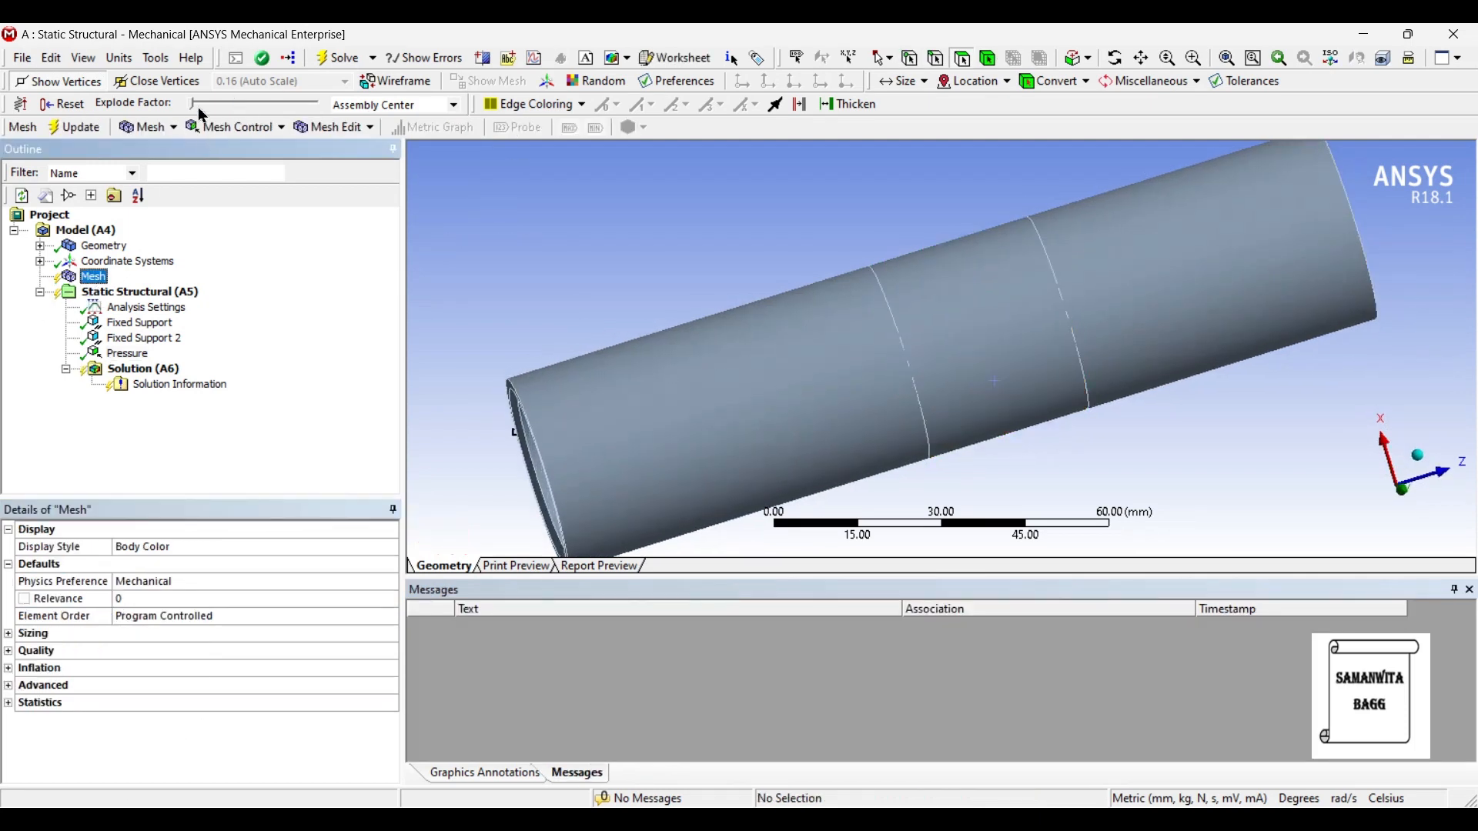
{"action": "left_click", "coordinate": [60, 127]}
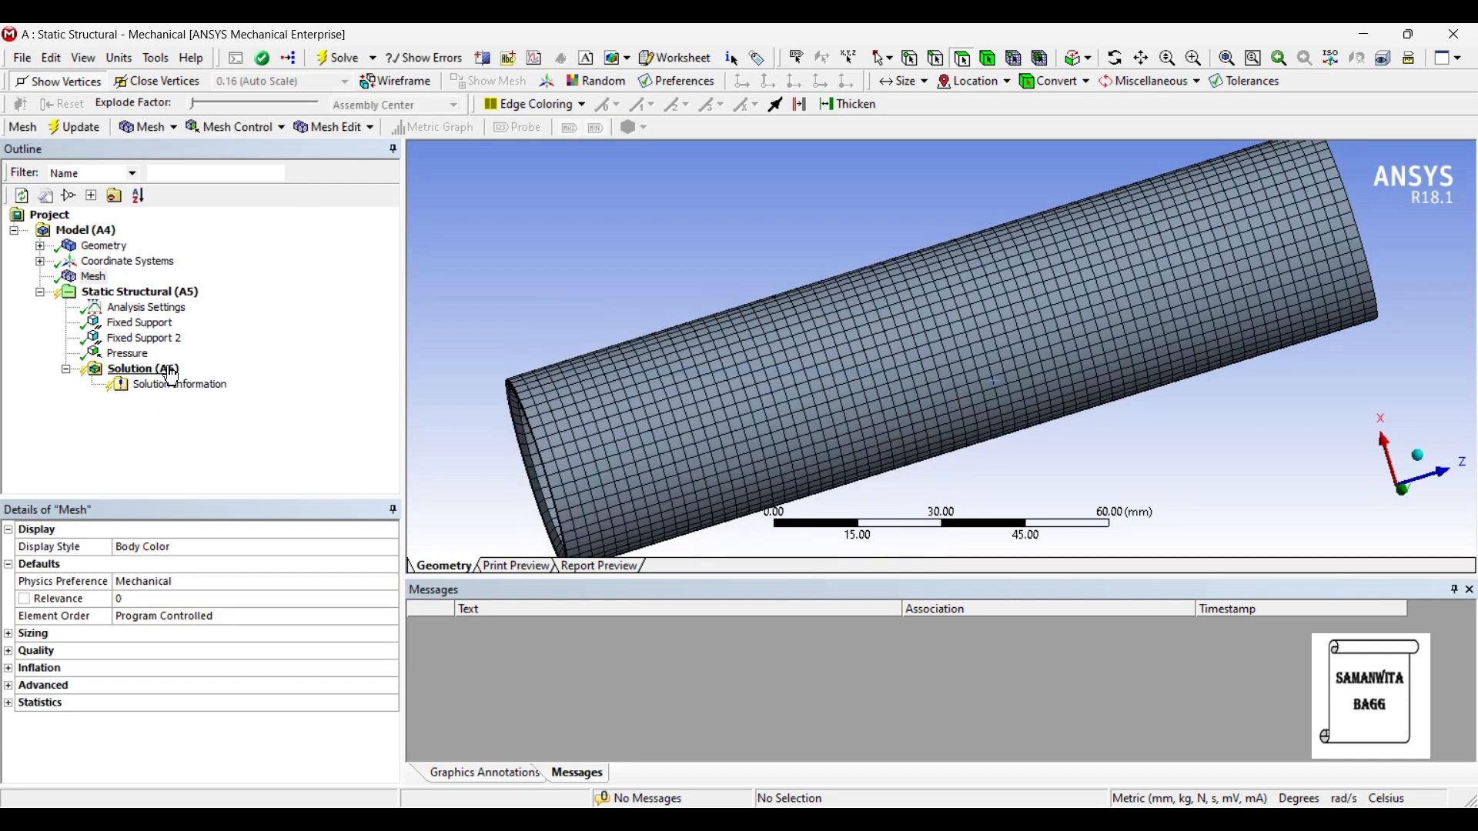
{"action": "left_click", "coordinate": [10, 633]}
{"action": "left_click", "coordinate": [208, 668]}
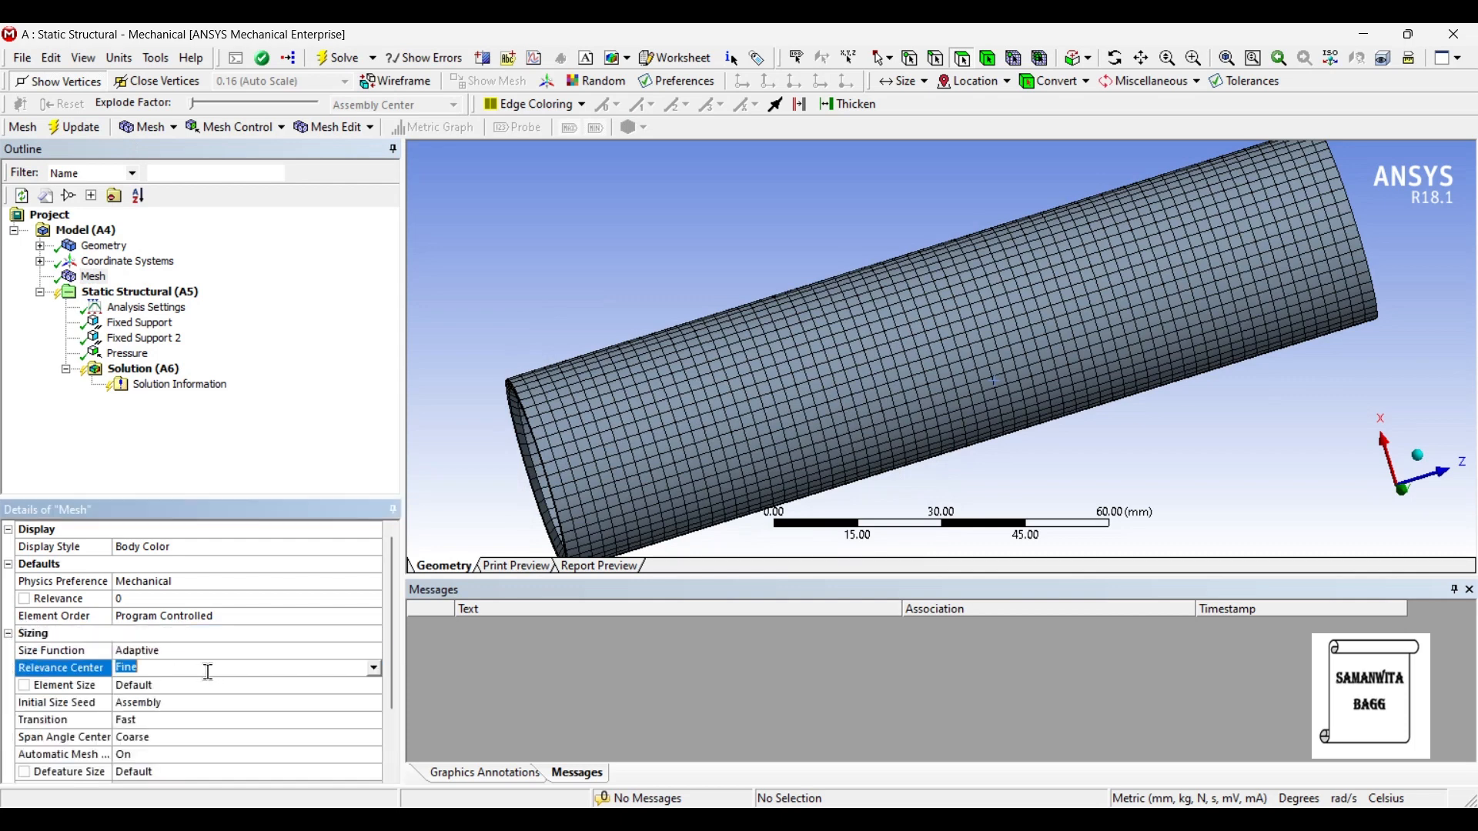
Add a Total Deformation result to the solution
{"action": "left_click", "coordinate": [145, 371]}
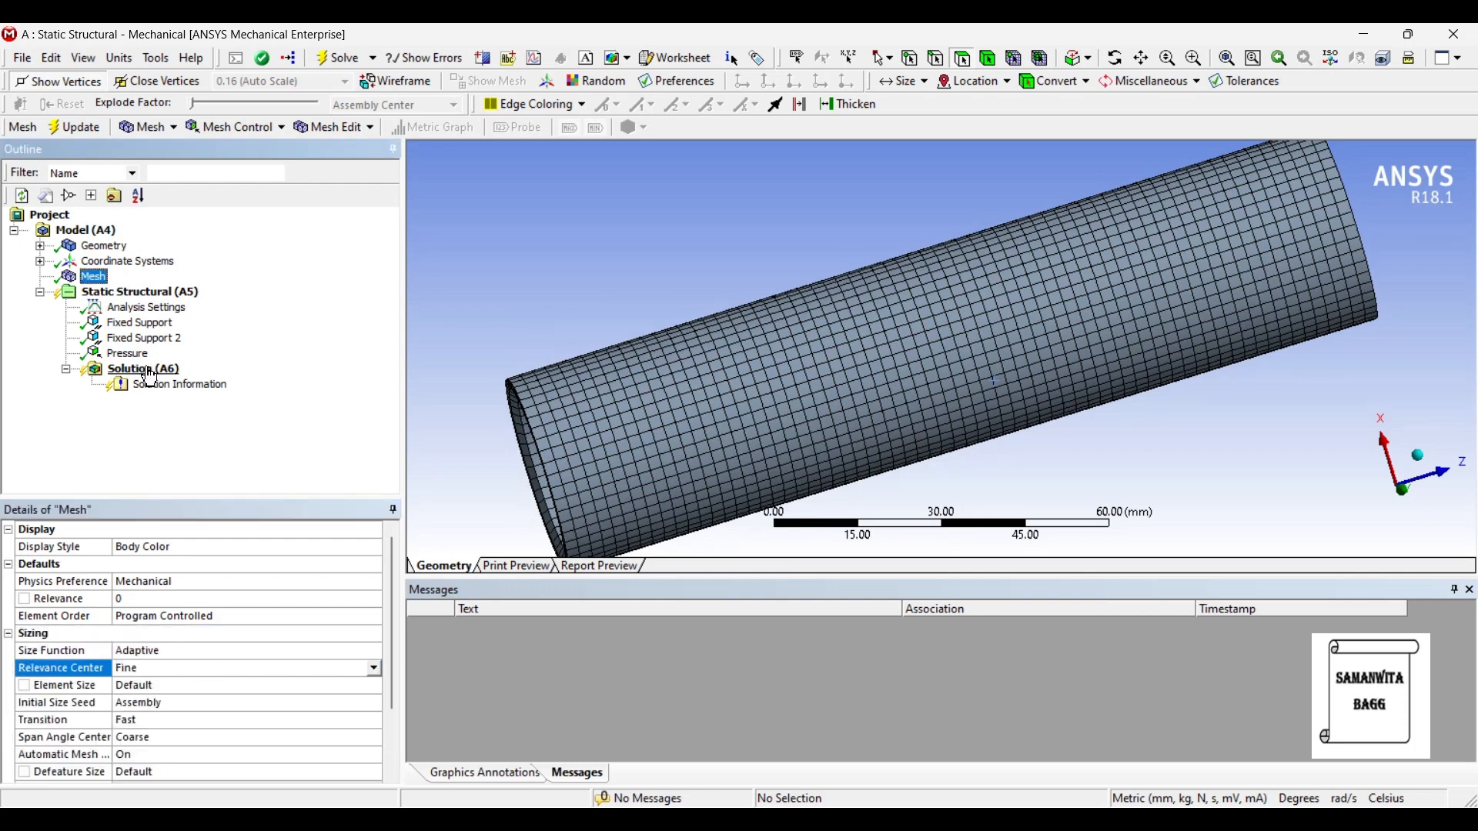
{"action": "right_click", "coordinate": [150, 380]}
{"action": "mouse_move", "coordinate": [188, 383]}
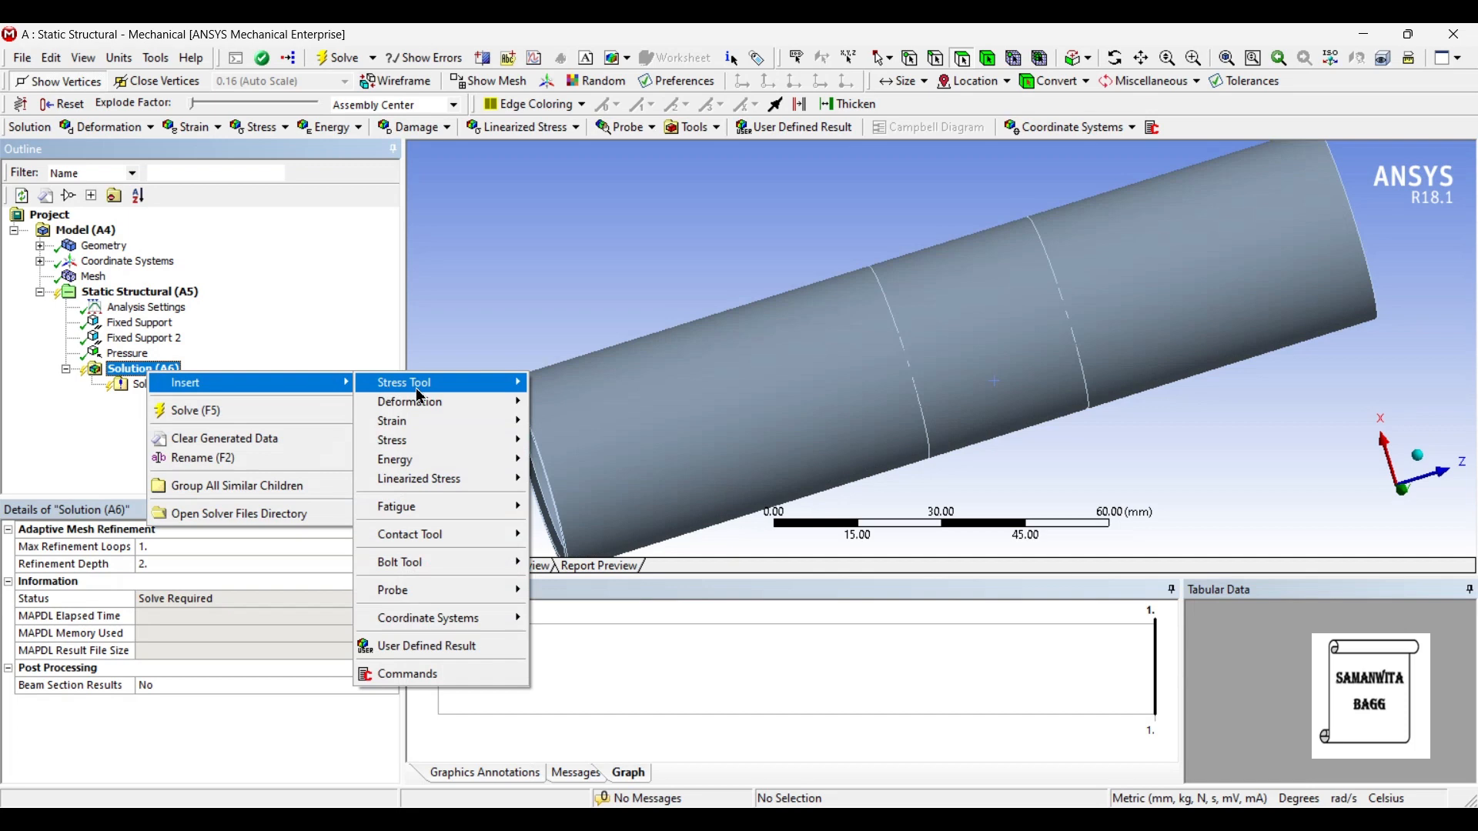
{"action": "mouse_move", "coordinate": [424, 406]}
{"action": "left_click", "coordinate": [562, 402]}
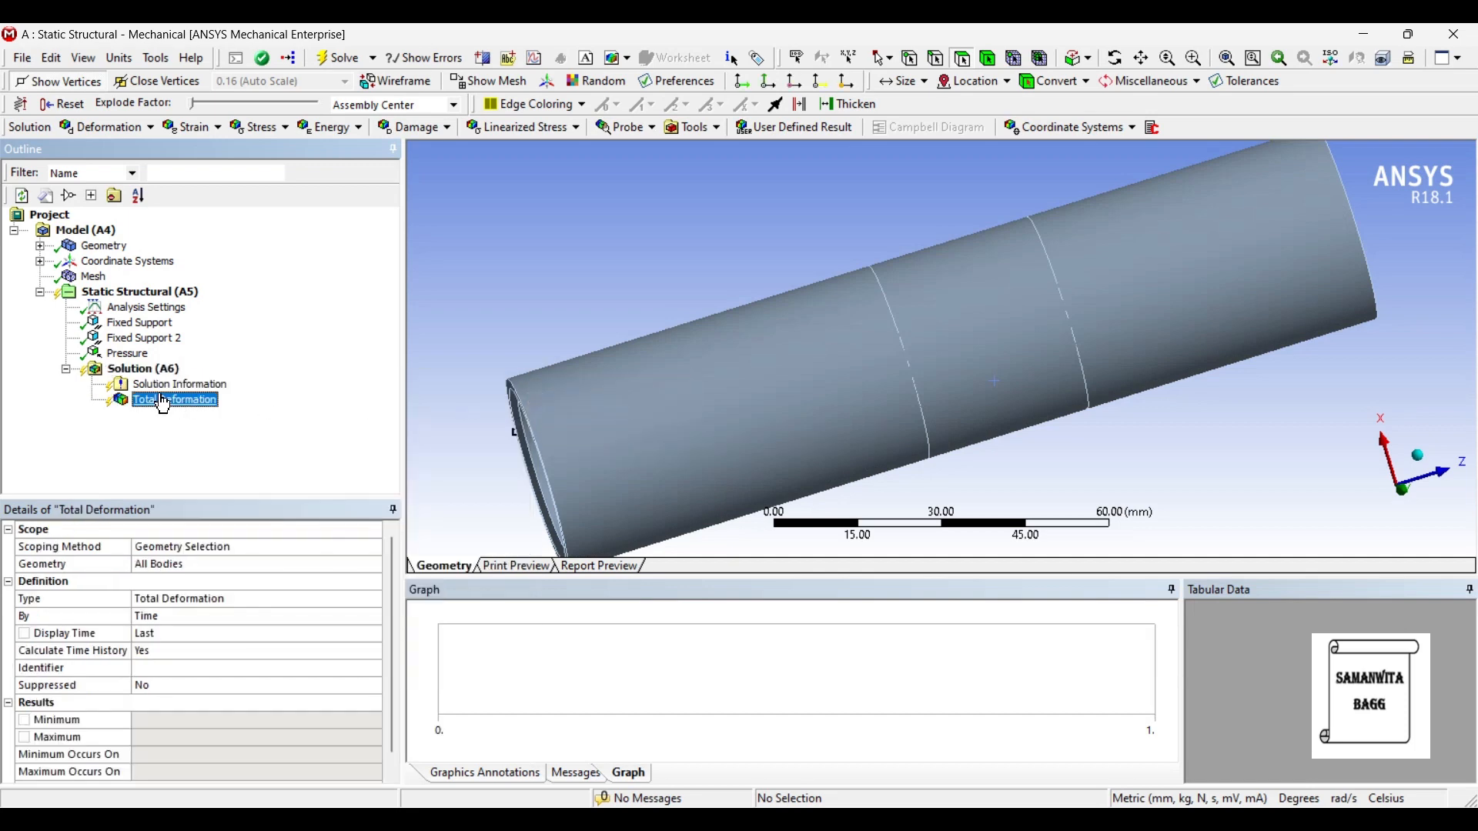
Add equivalent (von-Mises) stress and equivalent (von-Mises) elastic strain results to the solution
{"action": "right_click", "coordinate": [158, 371]}
{"action": "mouse_move", "coordinate": [189, 383]}
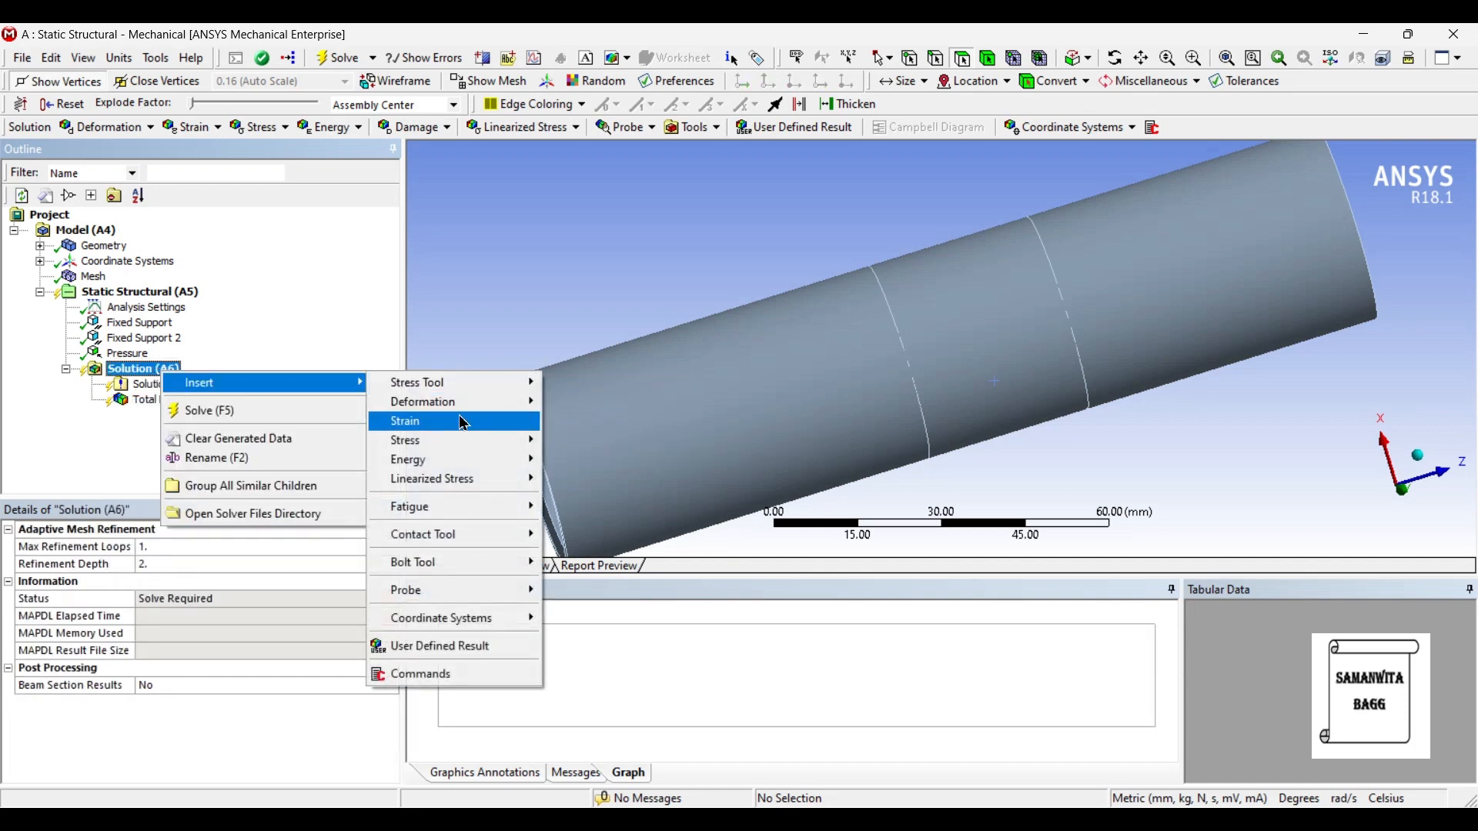
{"action": "mouse_move", "coordinate": [460, 444]}
{"action": "left_click", "coordinate": [568, 445]}
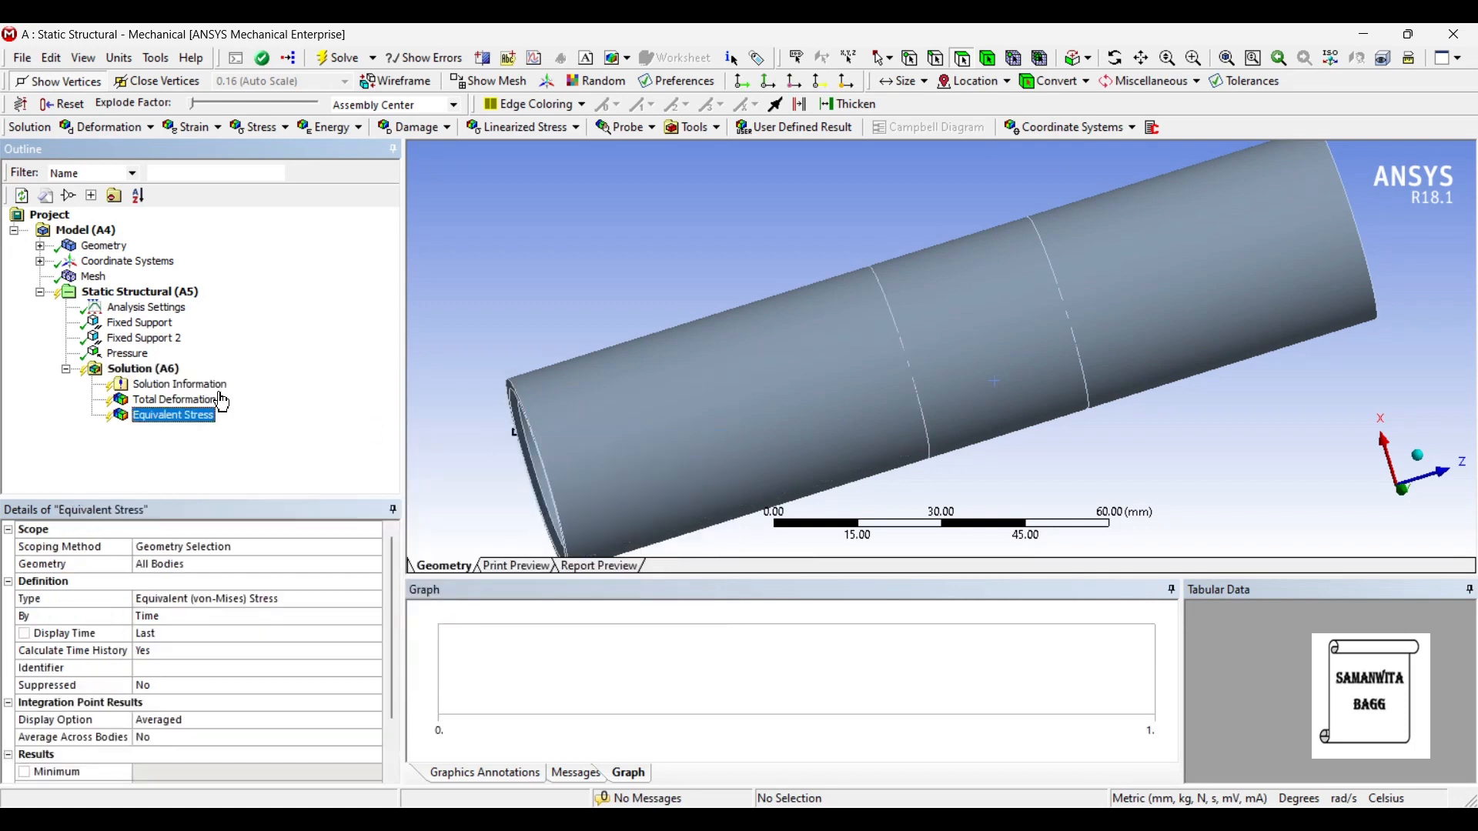
{"action": "right_click", "coordinate": [154, 369]}
{"action": "mouse_move", "coordinate": [183, 387]}
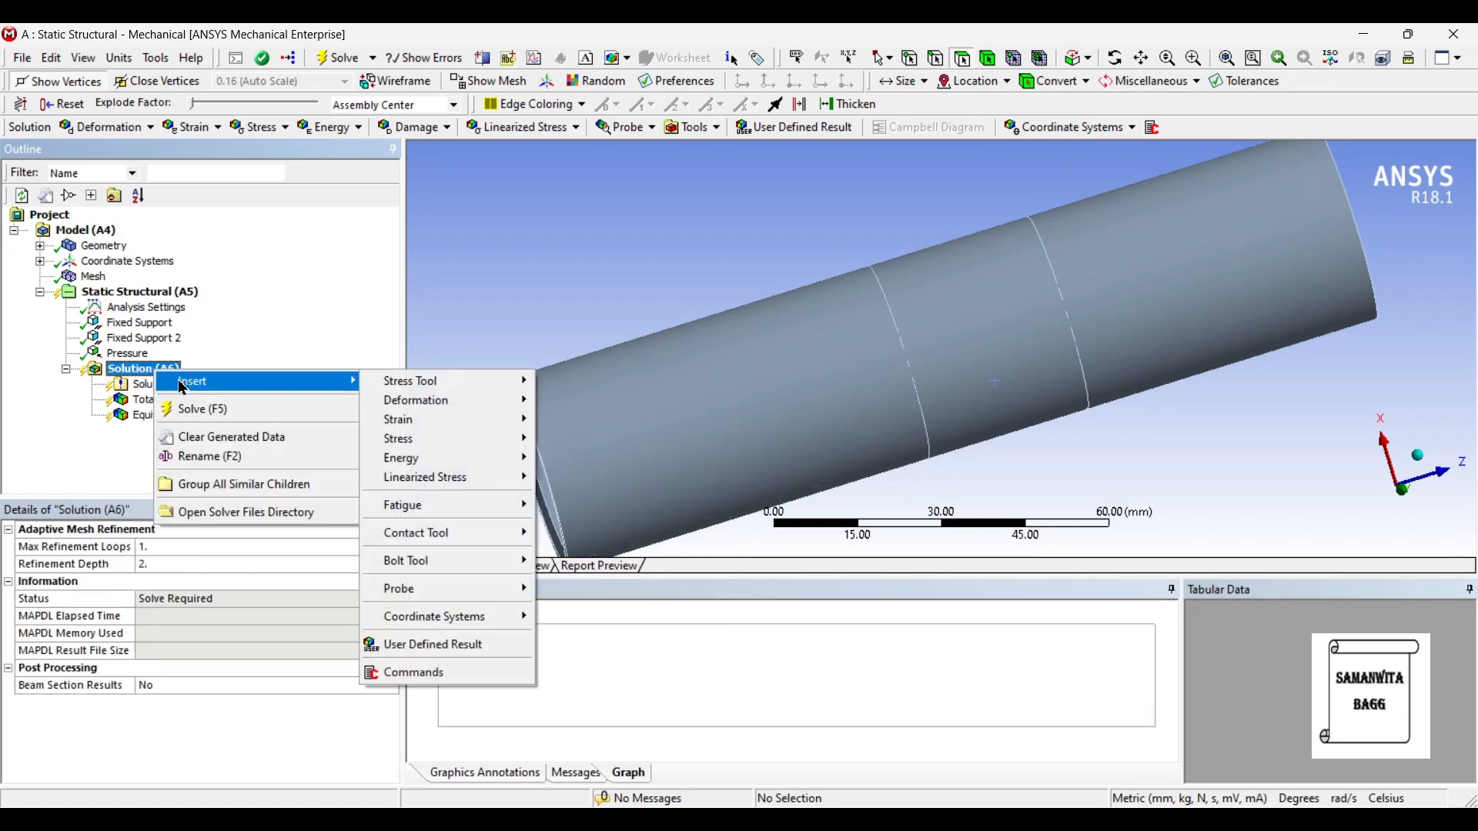
{"action": "mouse_move", "coordinate": [420, 422]}
{"action": "left_click", "coordinate": [578, 427]}
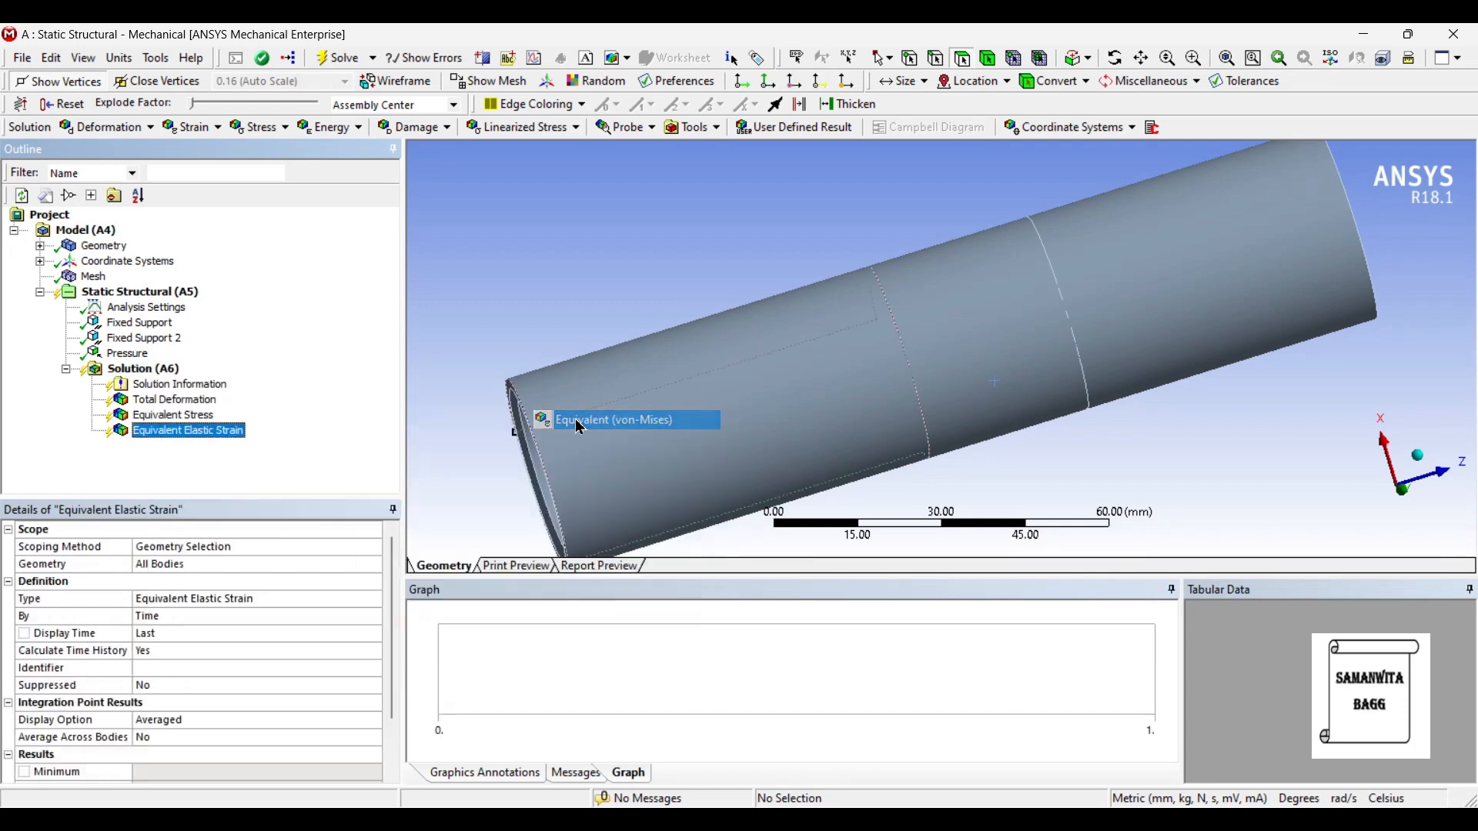
Add a Stress Tool to the solution and expand it to show its safety factor
{"action": "left_click", "coordinate": [690, 129]}
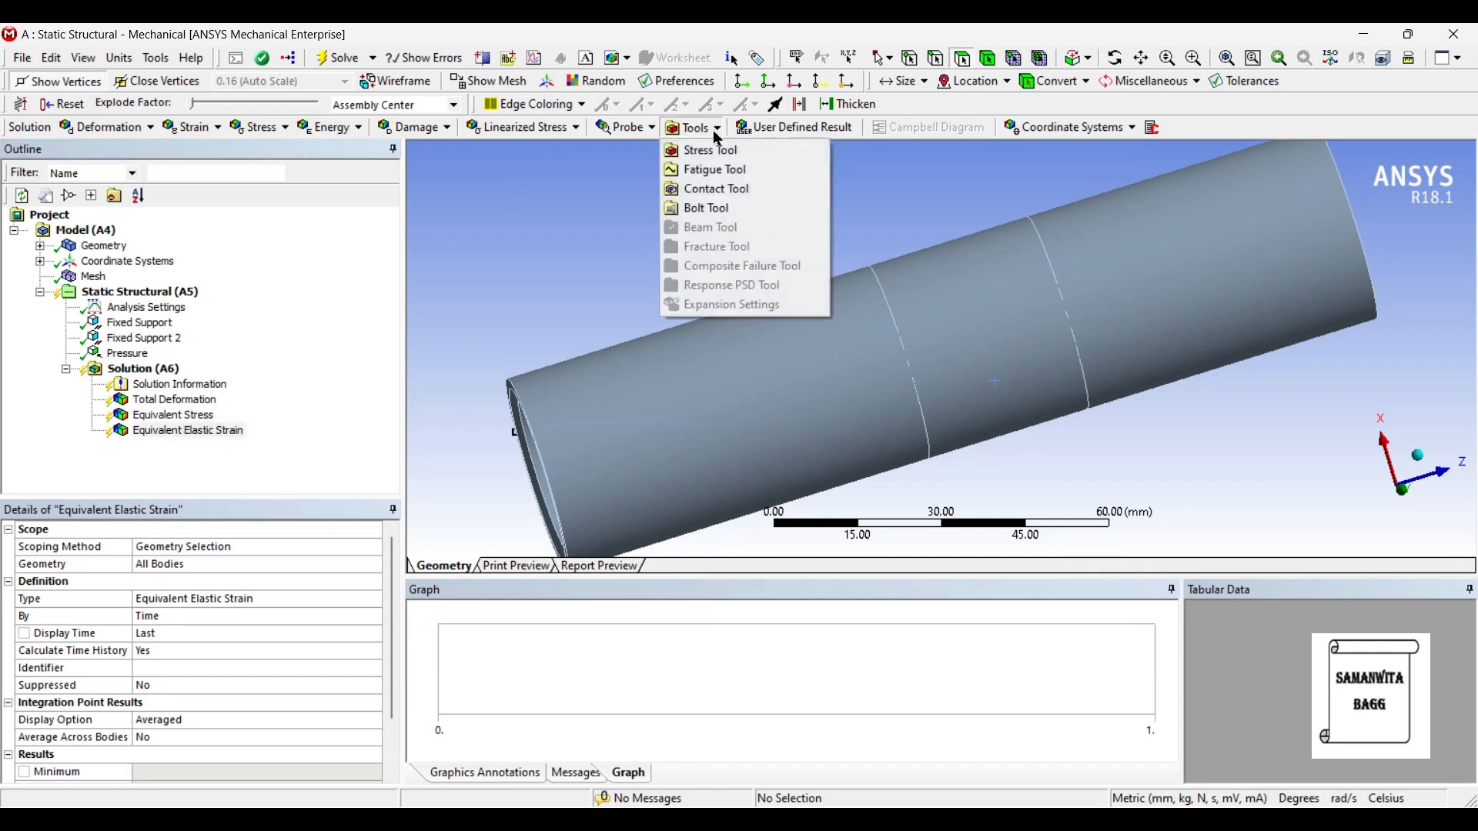
{"action": "left_click", "coordinate": [718, 158]}
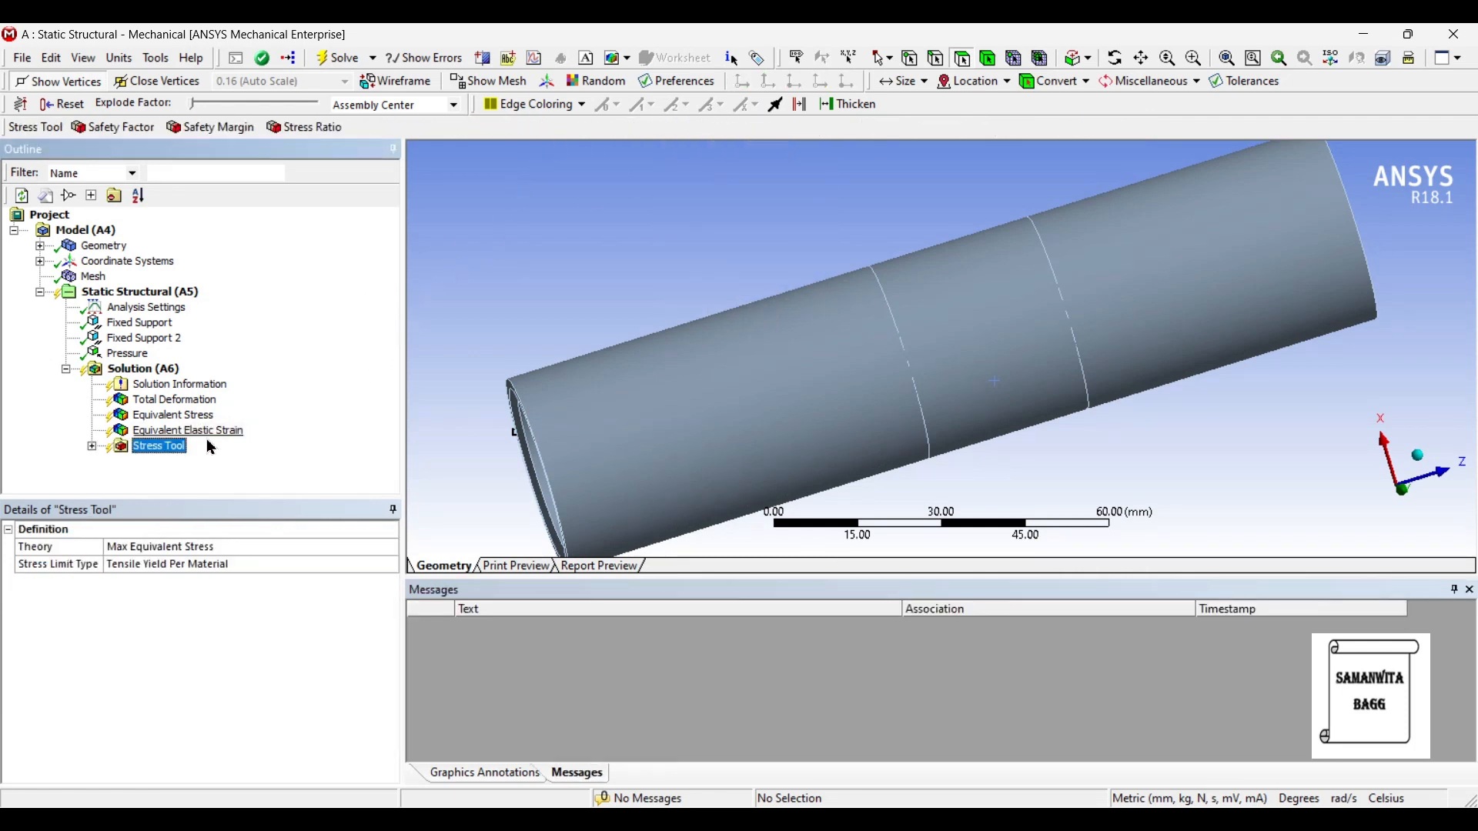
{"action": "left_click", "coordinate": [92, 448]}
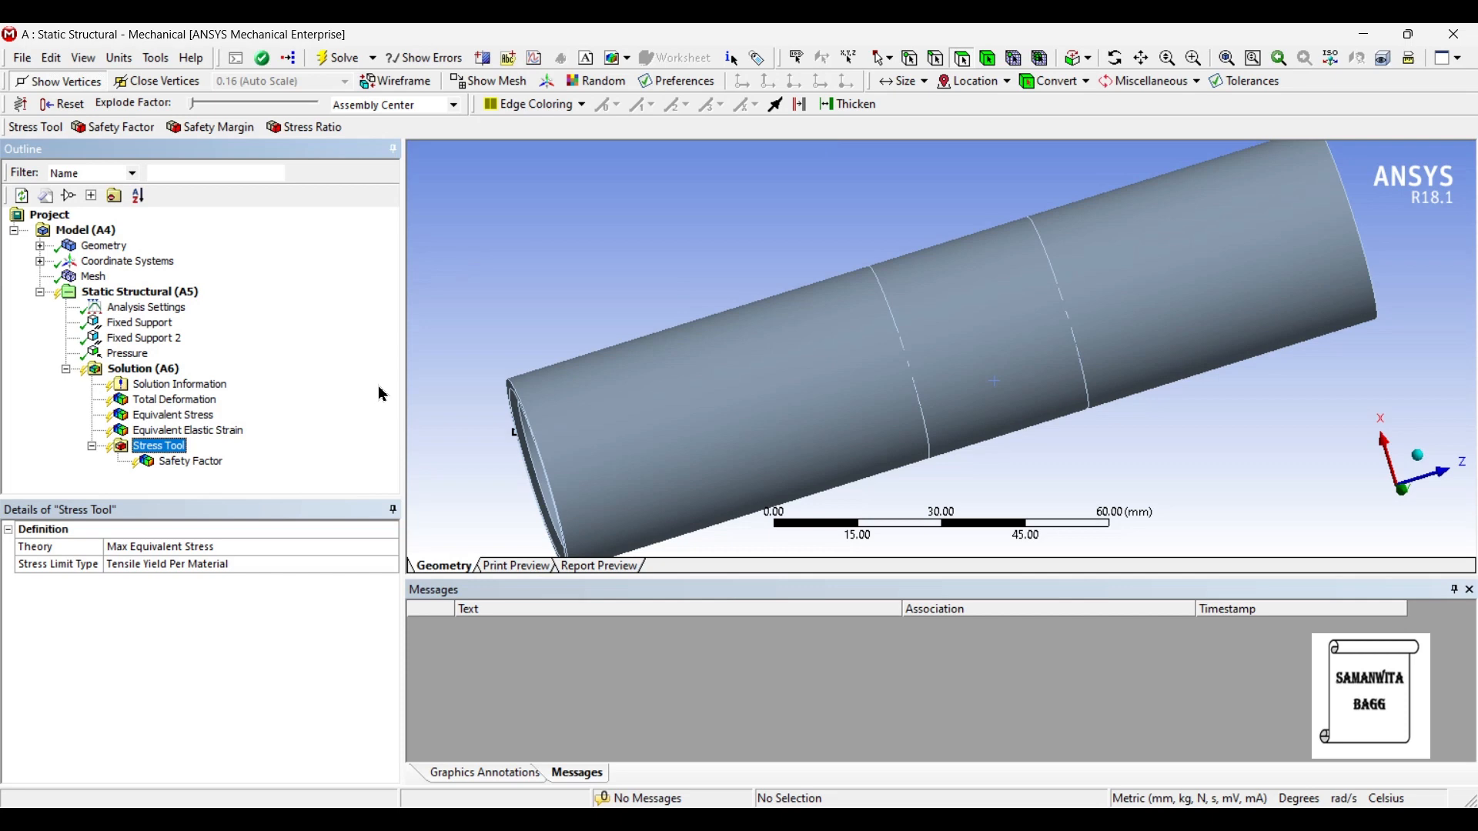
Add a Fatigue Tool to the solution and set its mean stress theory to Goodman
{"action": "left_click", "coordinate": [144, 369]}
{"action": "left_click", "coordinate": [695, 128]}
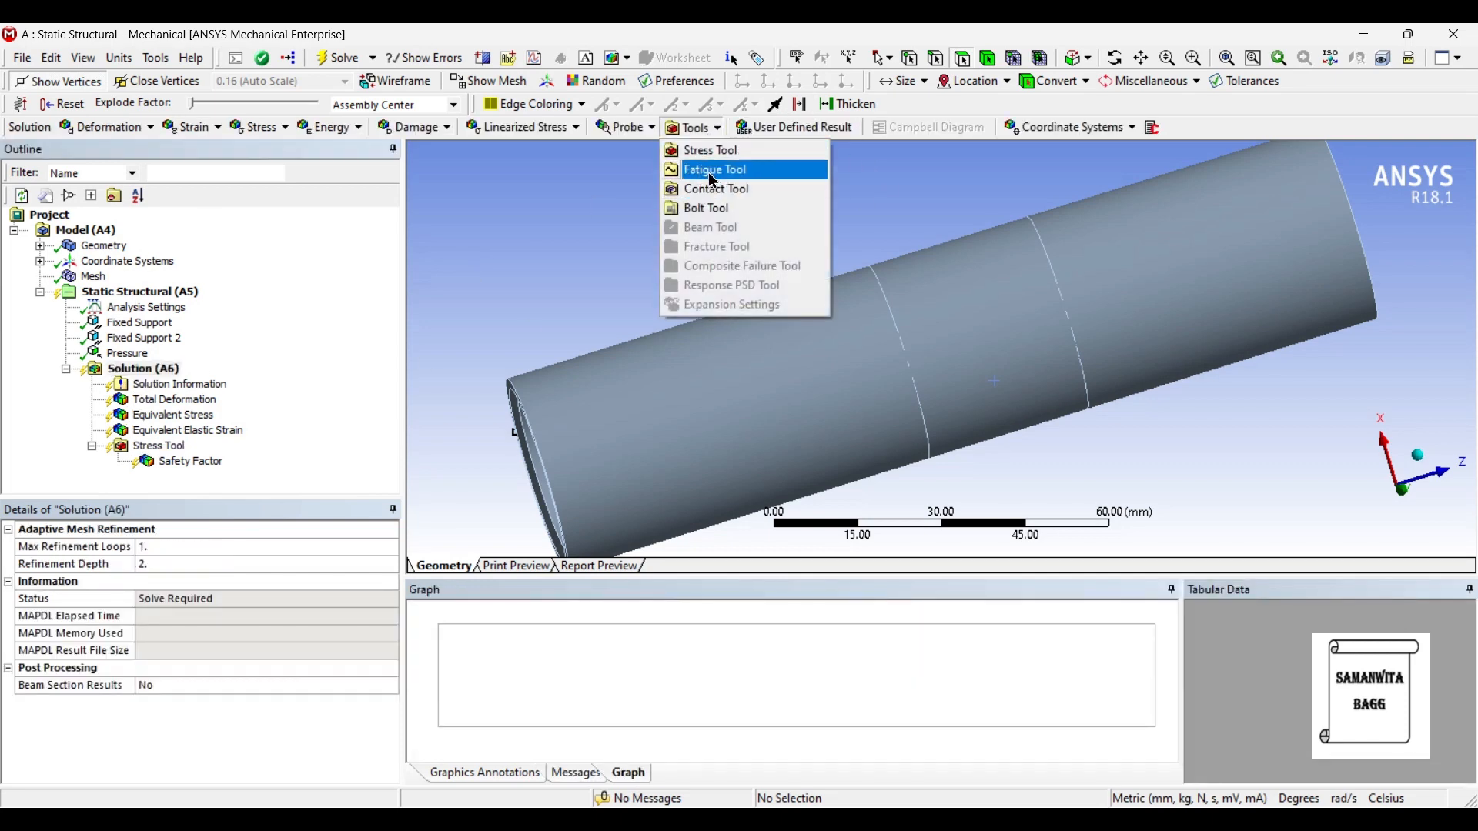
{"action": "left_click", "coordinate": [713, 171]}
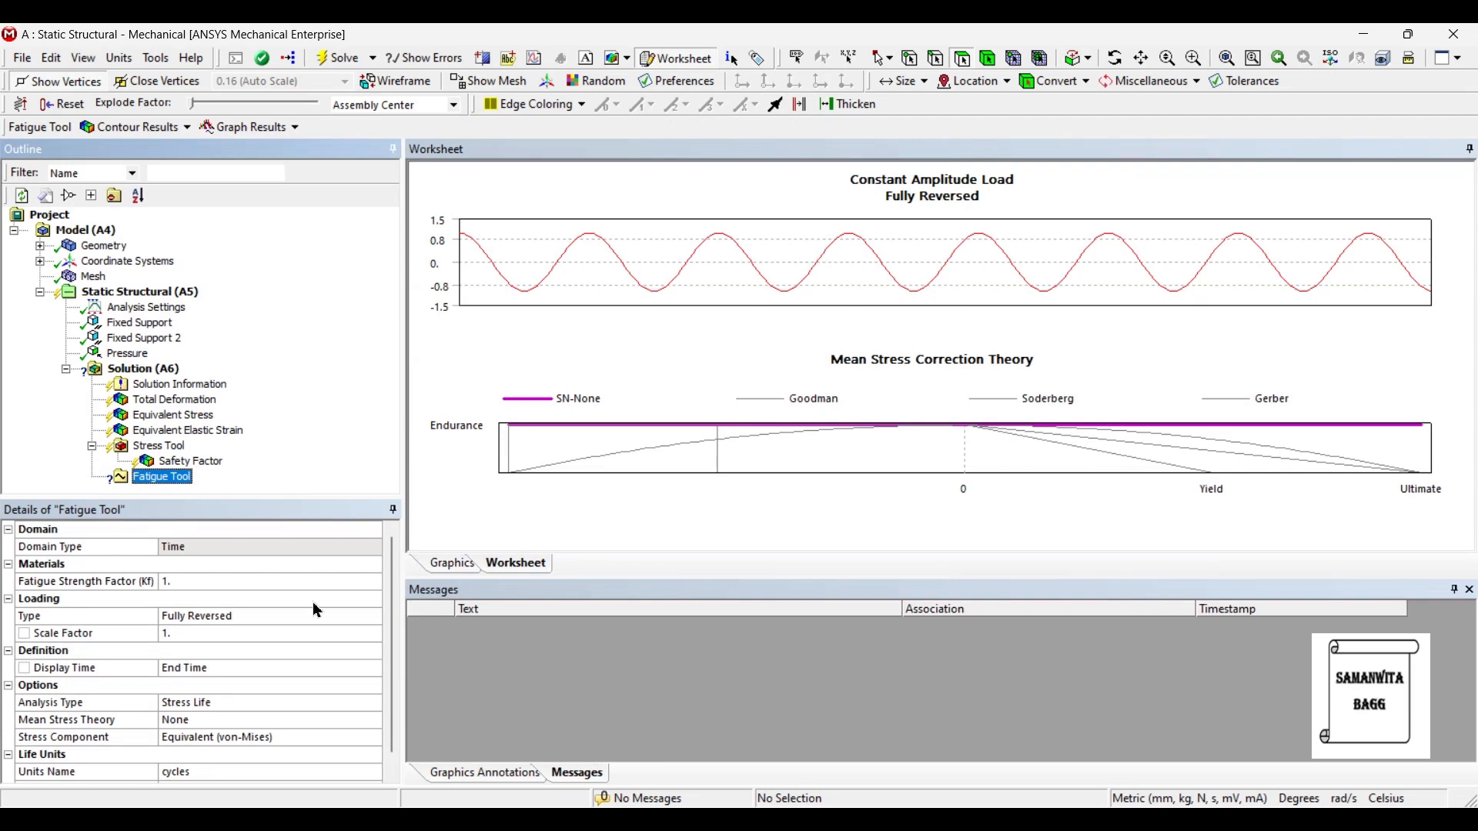
{"action": "left_click", "coordinate": [204, 724]}
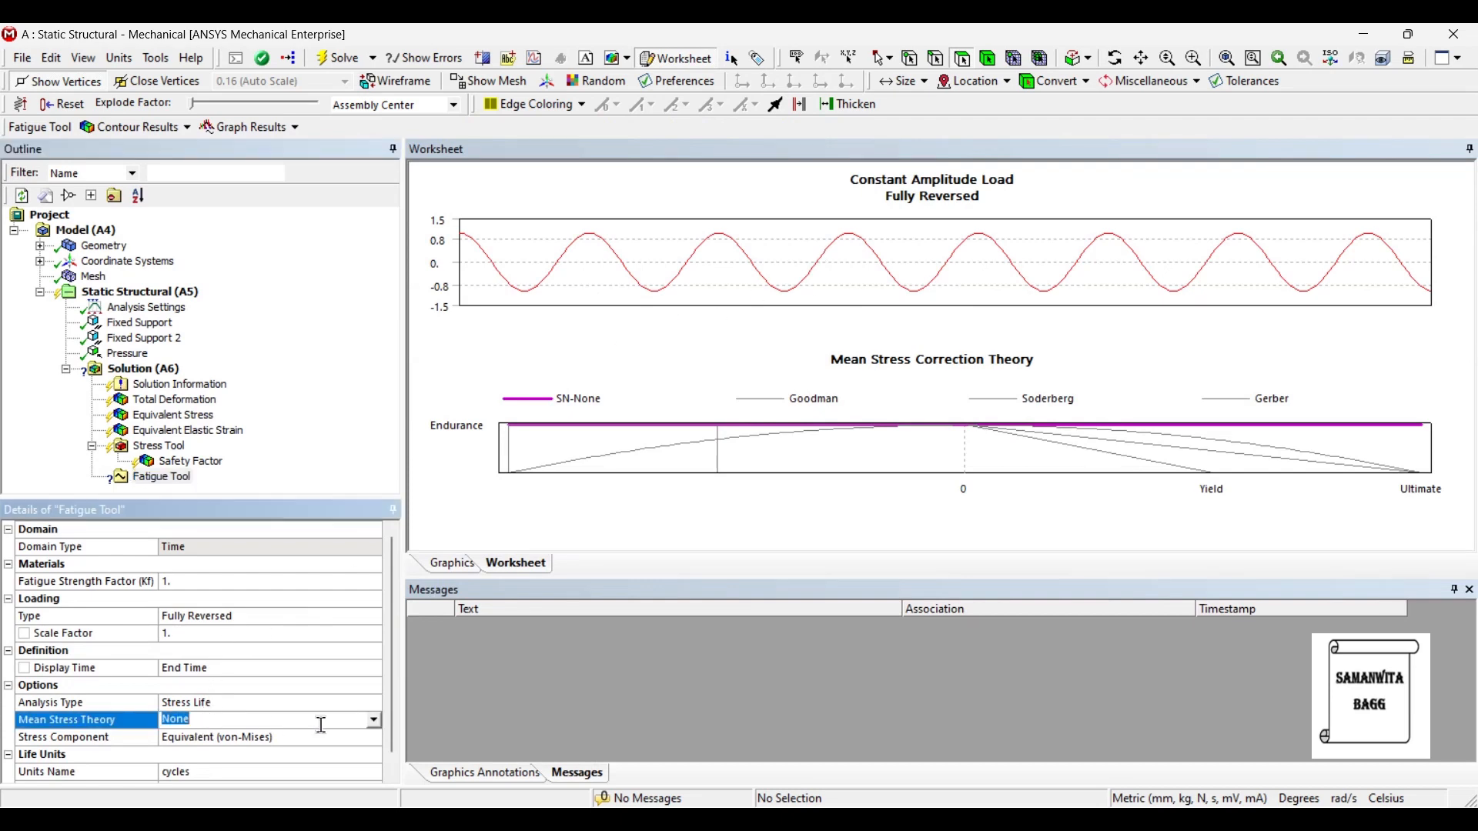
{"action": "left_click", "coordinate": [374, 721]}
{"action": "left_click", "coordinate": [240, 749]}
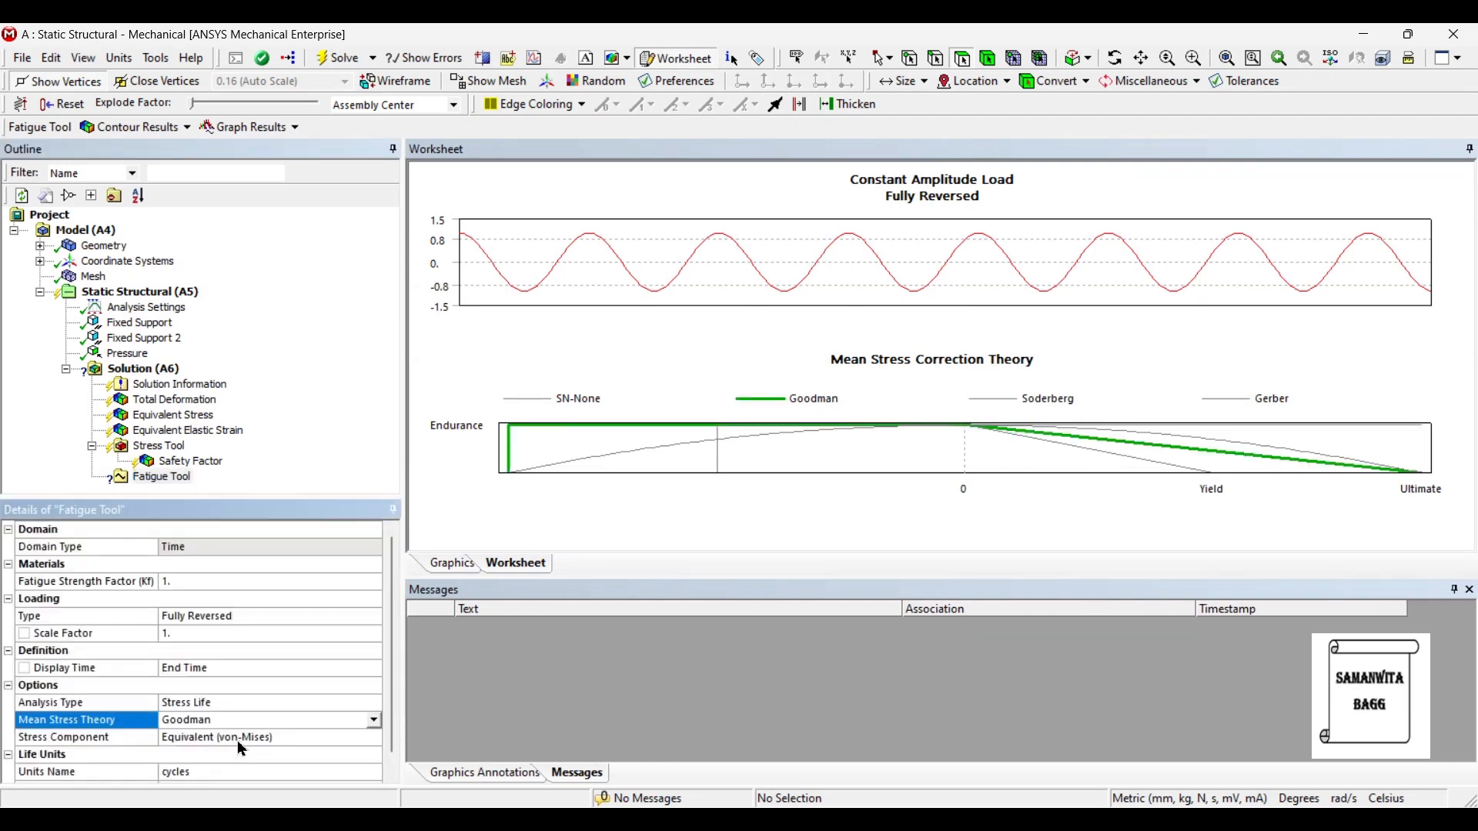
Add Life and Damage results to the Fatigue Tool and solve the analysis
{"action": "right_click", "coordinate": [175, 478]}
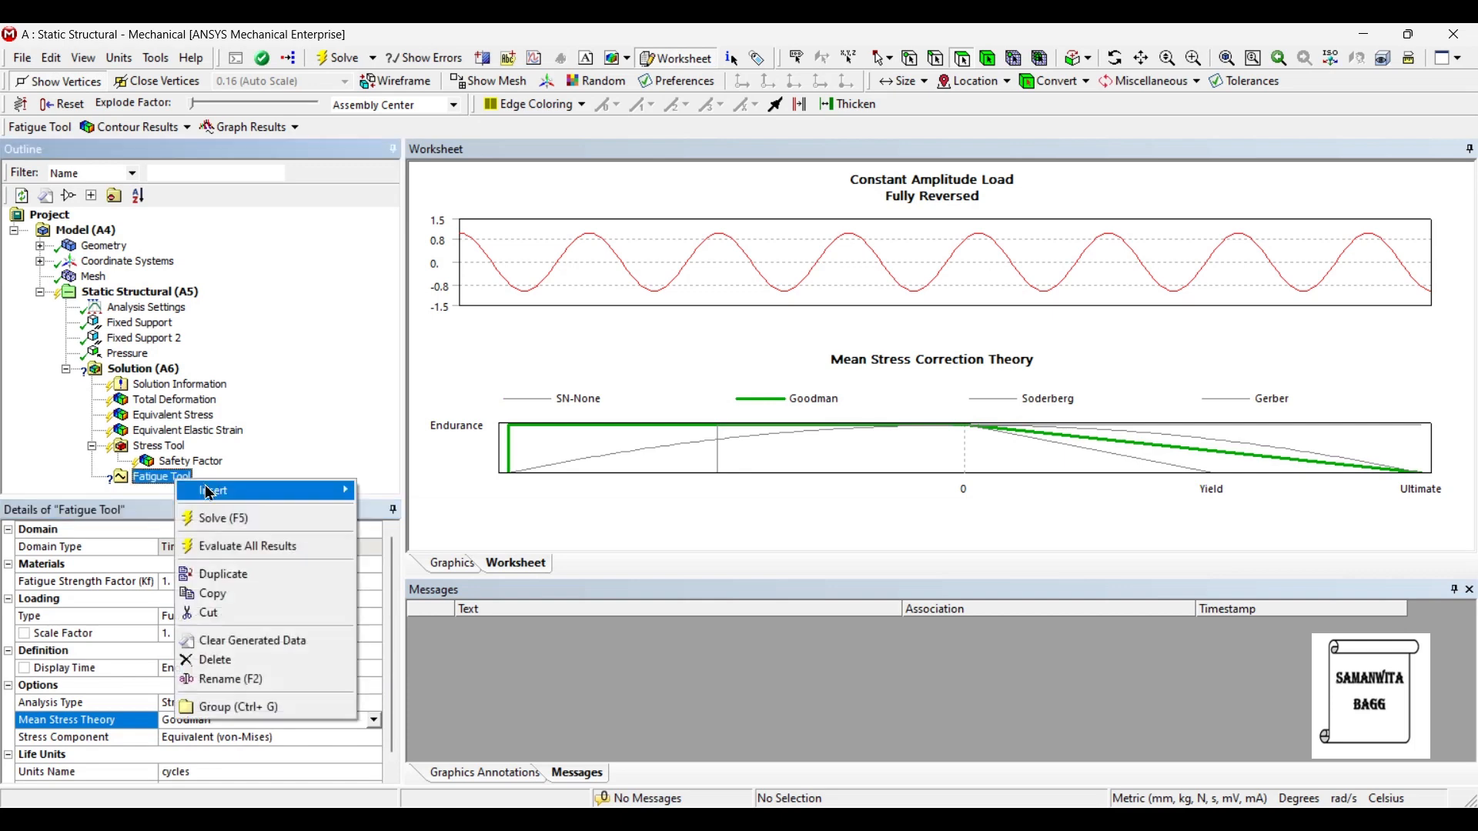
{"action": "mouse_move", "coordinate": [210, 497]}
{"action": "left_click", "coordinate": [431, 493]}
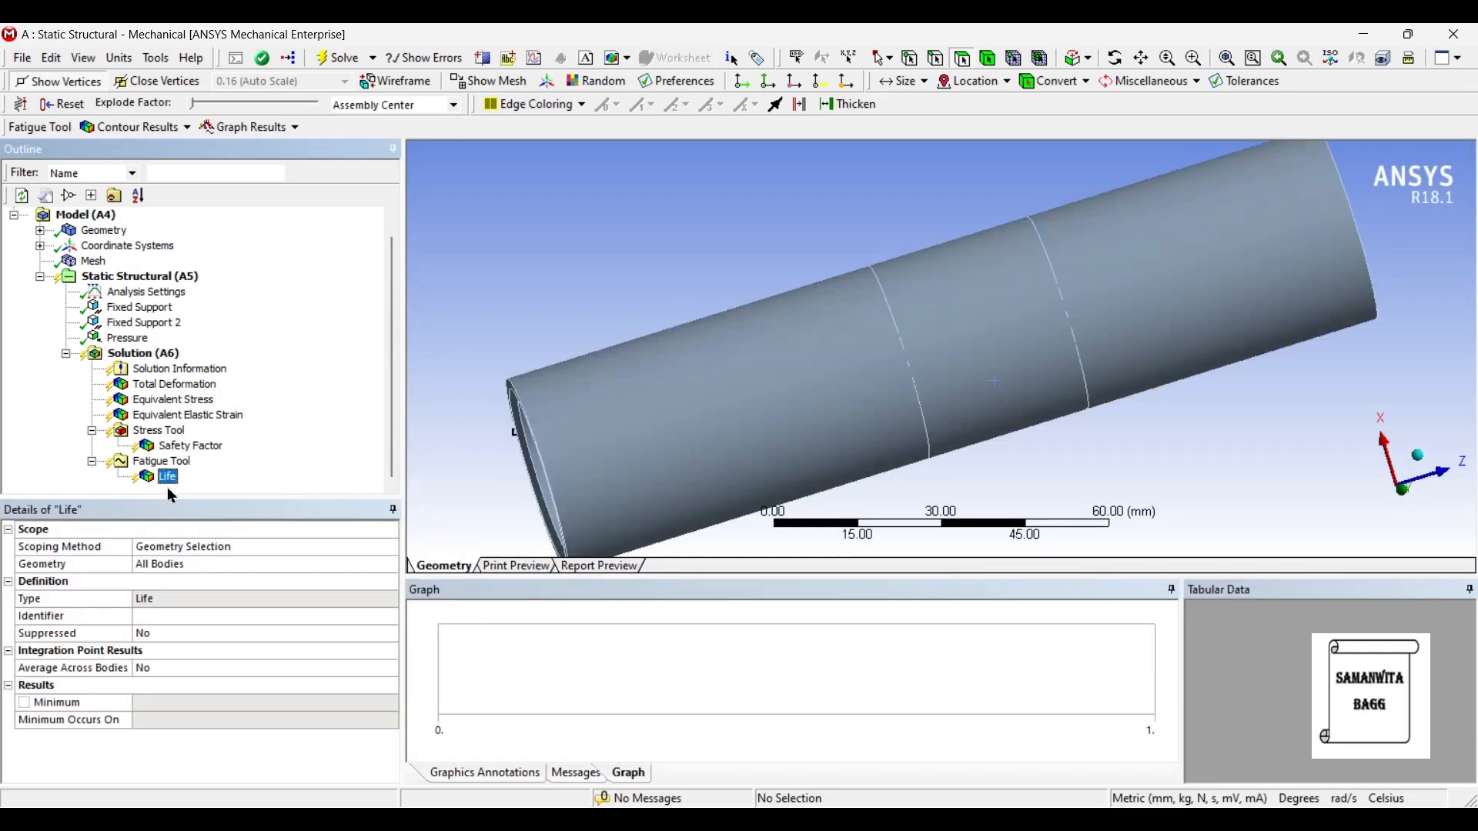
{"action": "right_click", "coordinate": [199, 465]}
{"action": "mouse_move", "coordinate": [218, 474]}
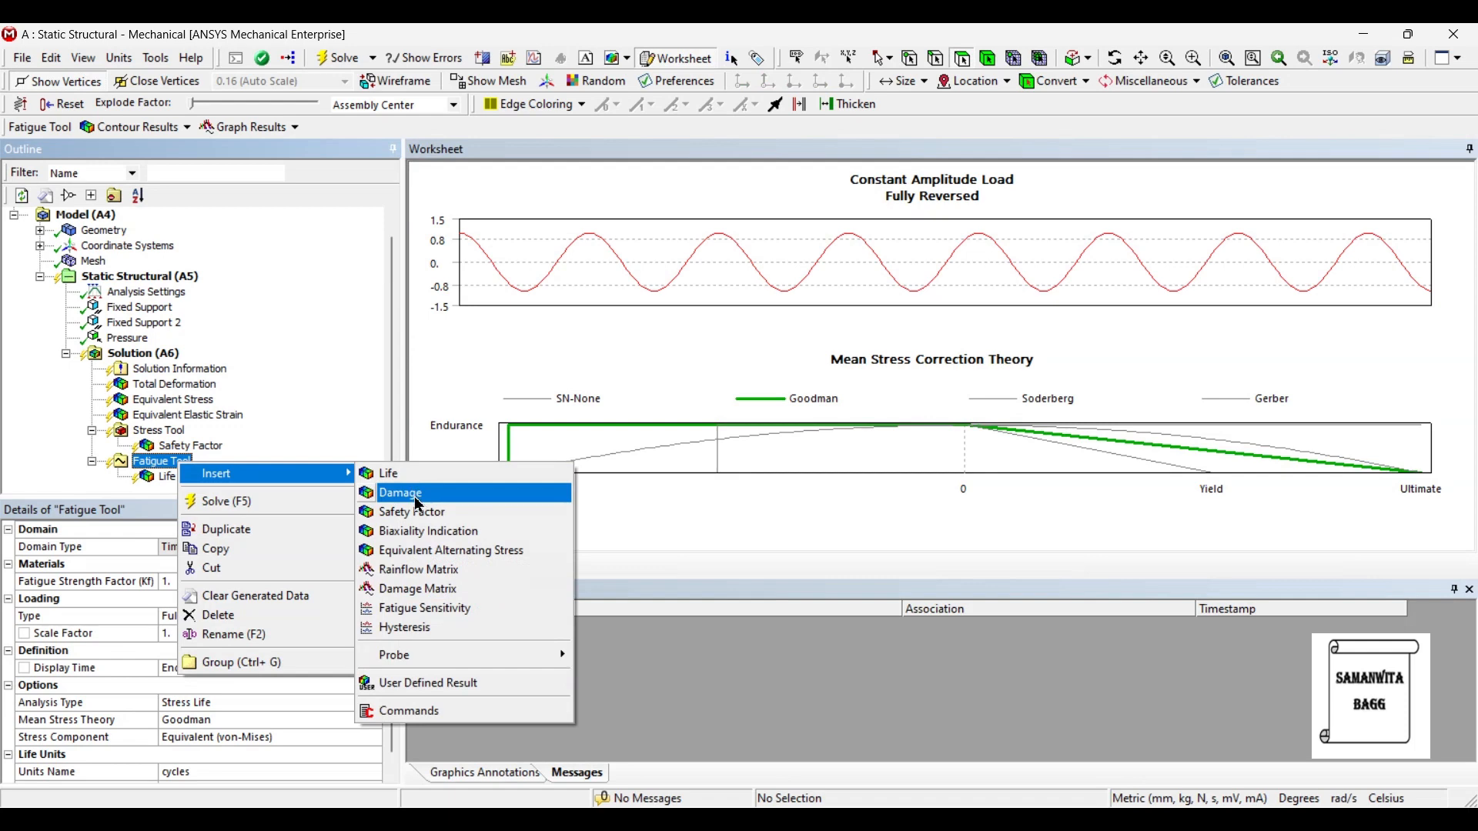
{"action": "left_click", "coordinate": [419, 504]}
{"action": "left_click", "coordinate": [144, 337]}
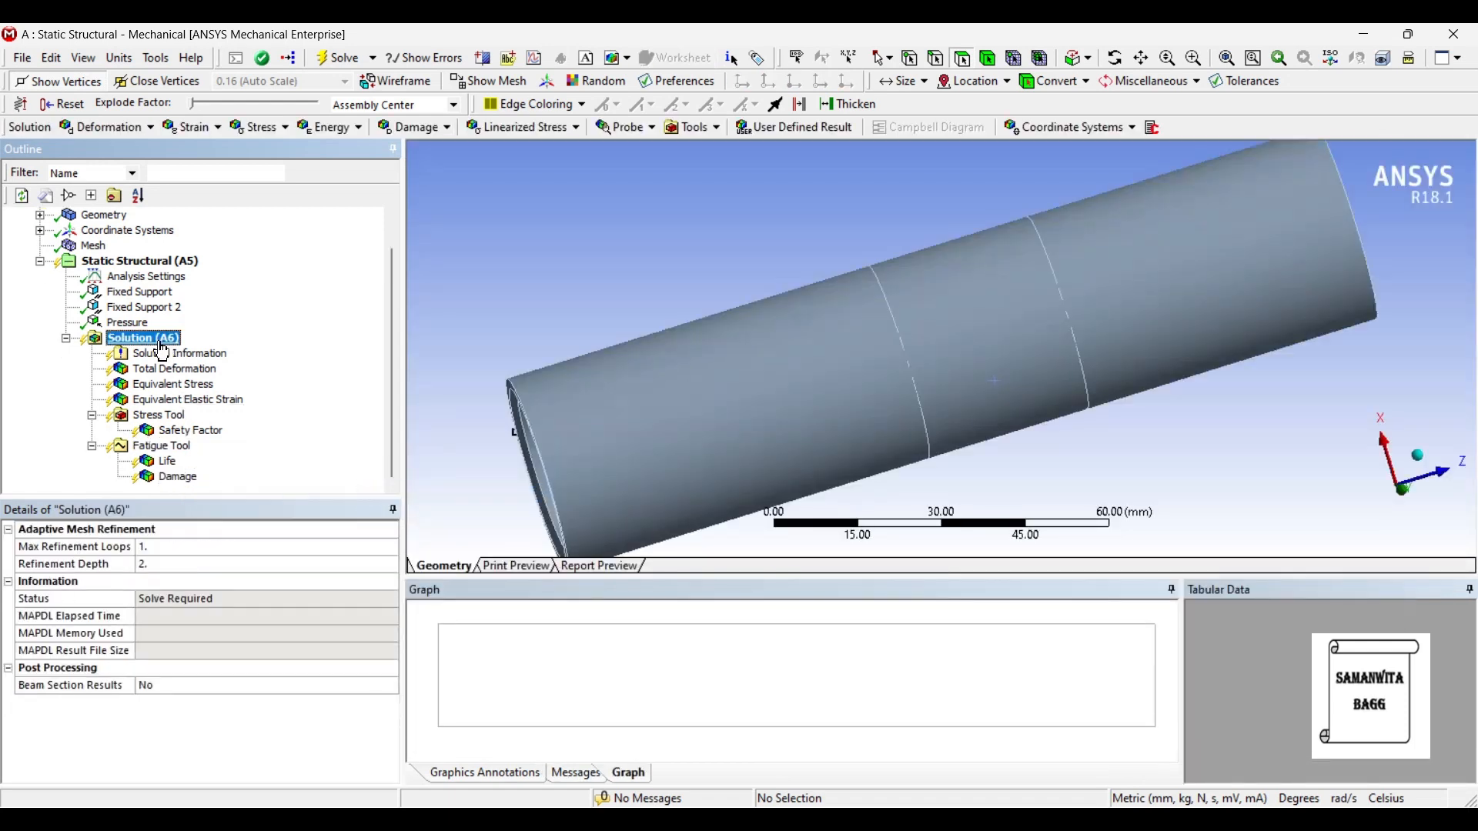
{"action": "left_click", "coordinate": [331, 58]}
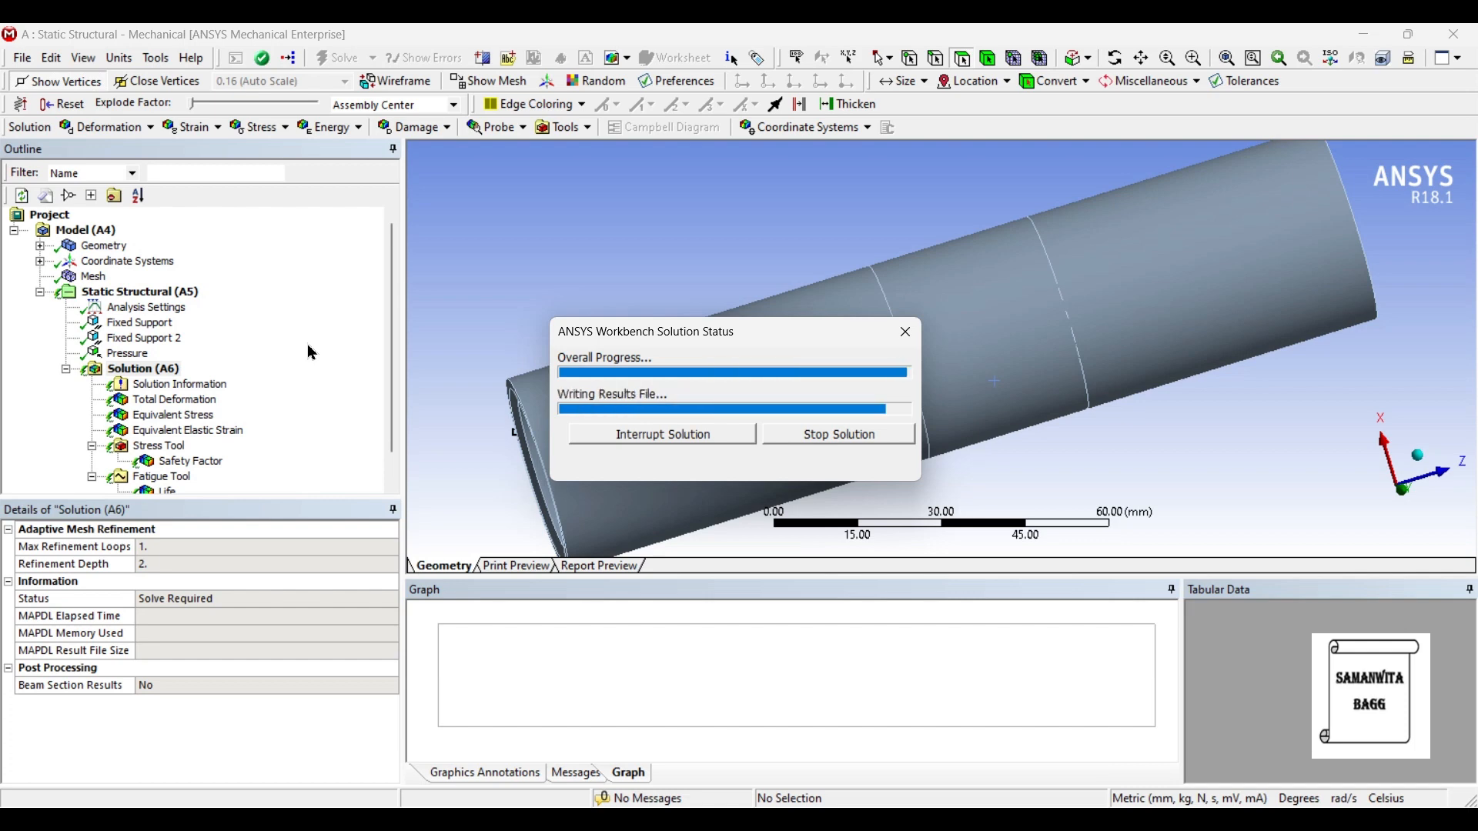
Animate the Total Deformation result on the pin and turn off the maximum and minimum labels
{"action": "left_click", "coordinate": [176, 399]}
{"action": "left_click_drag", "start_coordinate": [676, 455], "coordinate": [678, 423]}
{"action": "scroll", "coordinate": [841, 371], "scroll_direction": "down", "scroll_amount": 2}
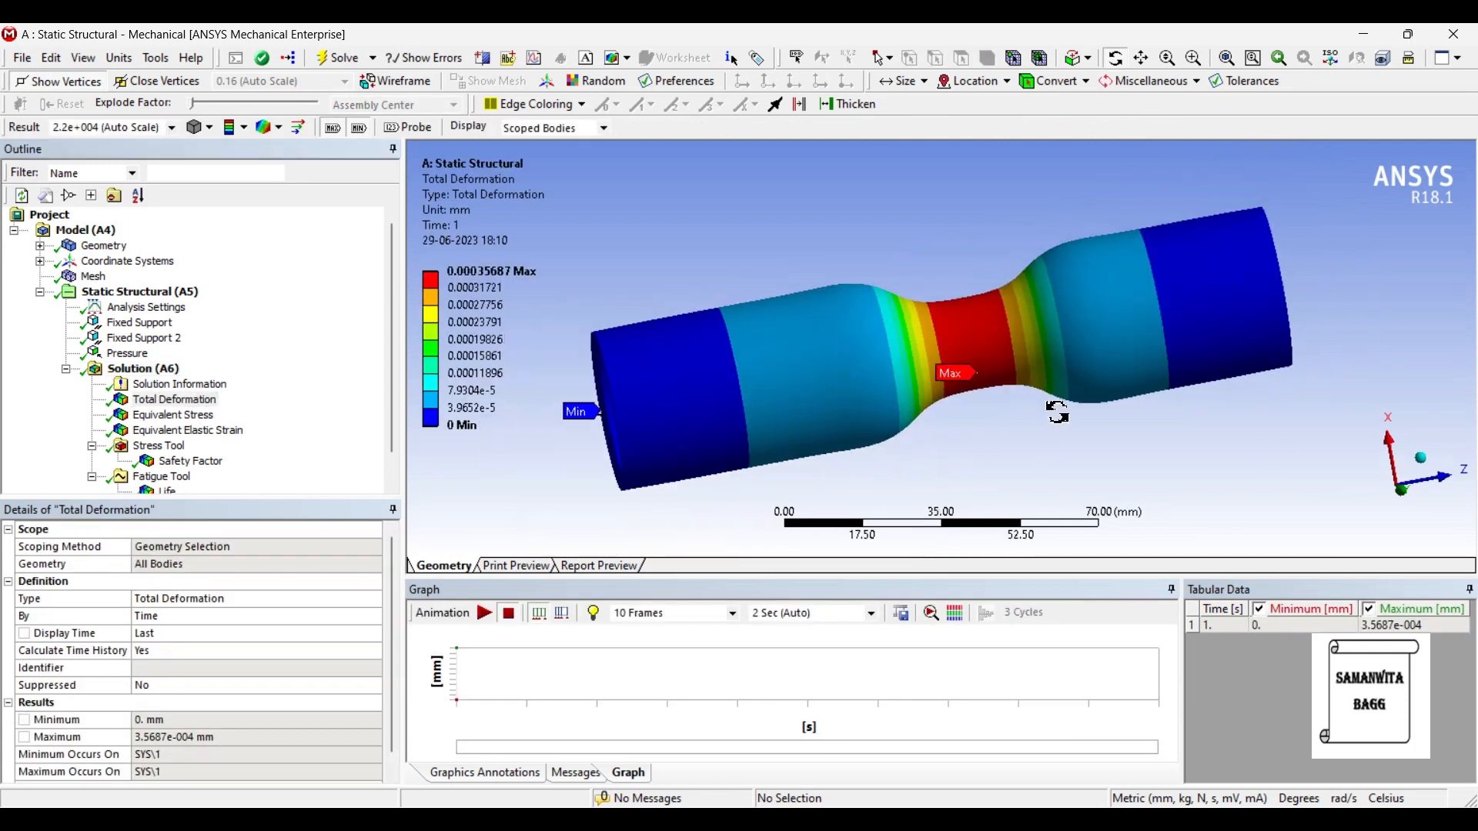
{"action": "scroll", "coordinate": [1051, 420], "scroll_direction": "up", "scroll_amount": 1}
{"action": "left_click", "coordinate": [485, 613]}
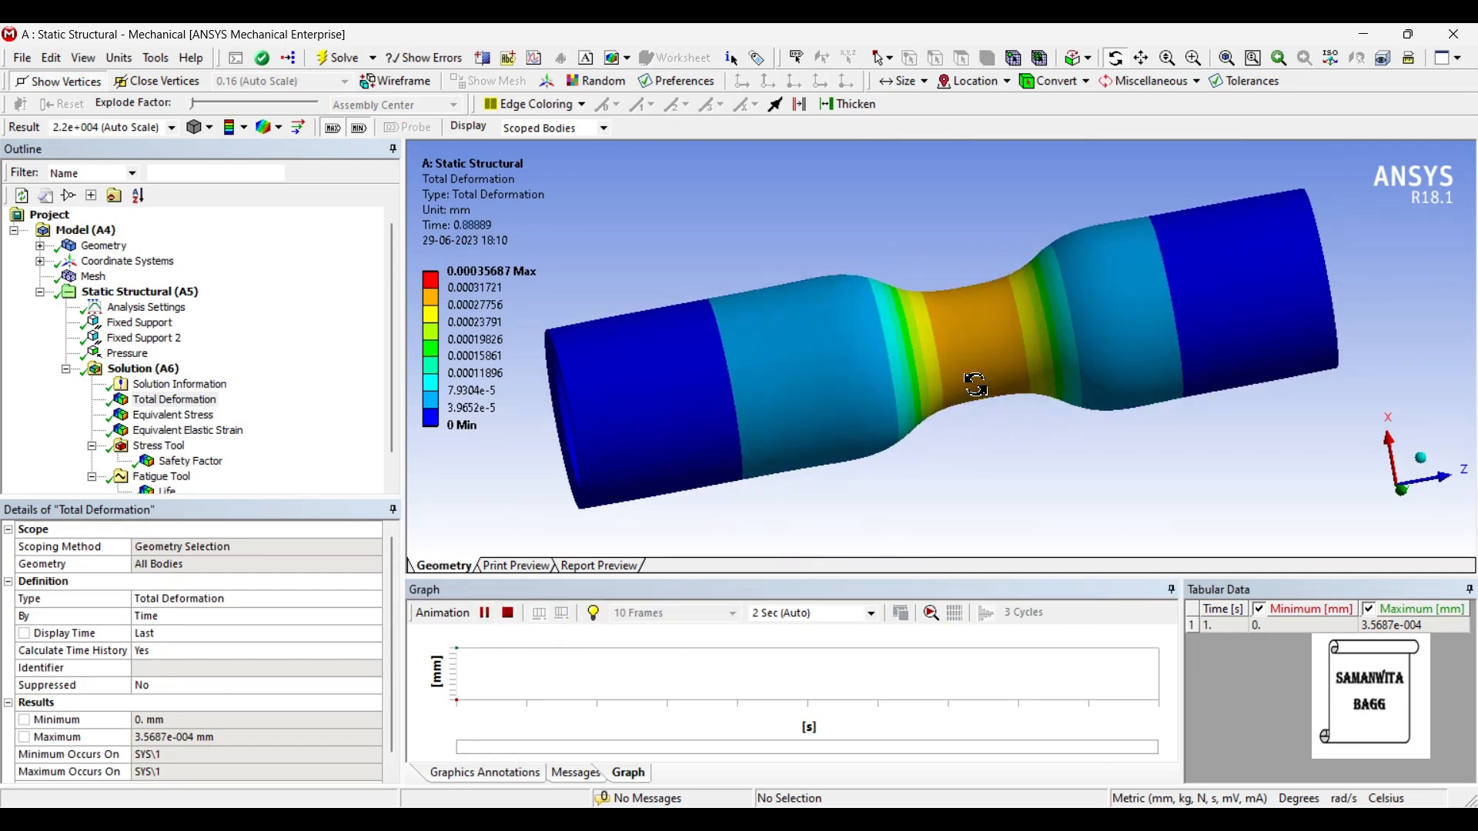
{"action": "left_click", "coordinate": [486, 613]}
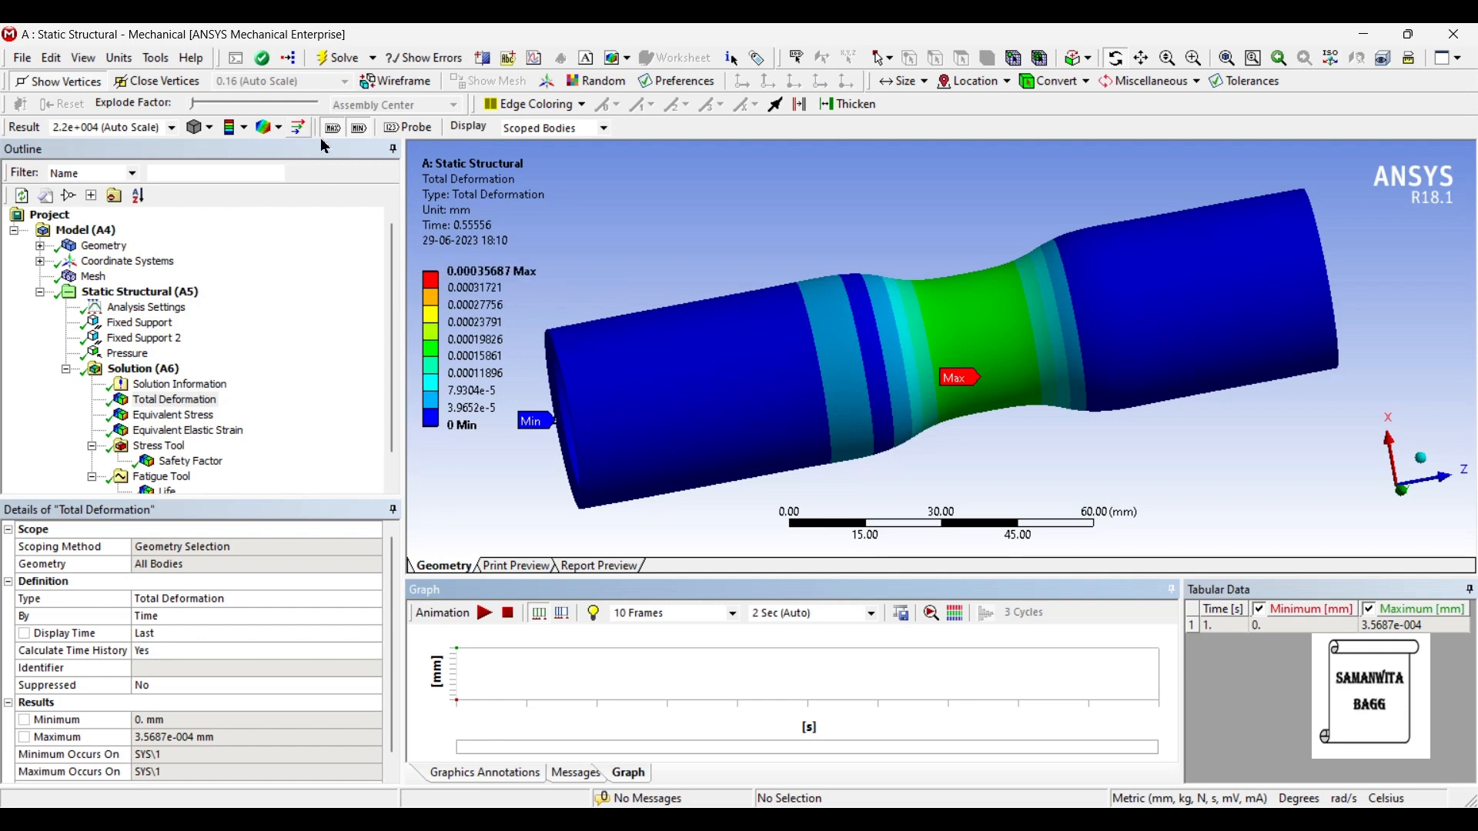
{"action": "left_click", "coordinate": [333, 128]}
{"action": "left_click", "coordinate": [358, 128]}
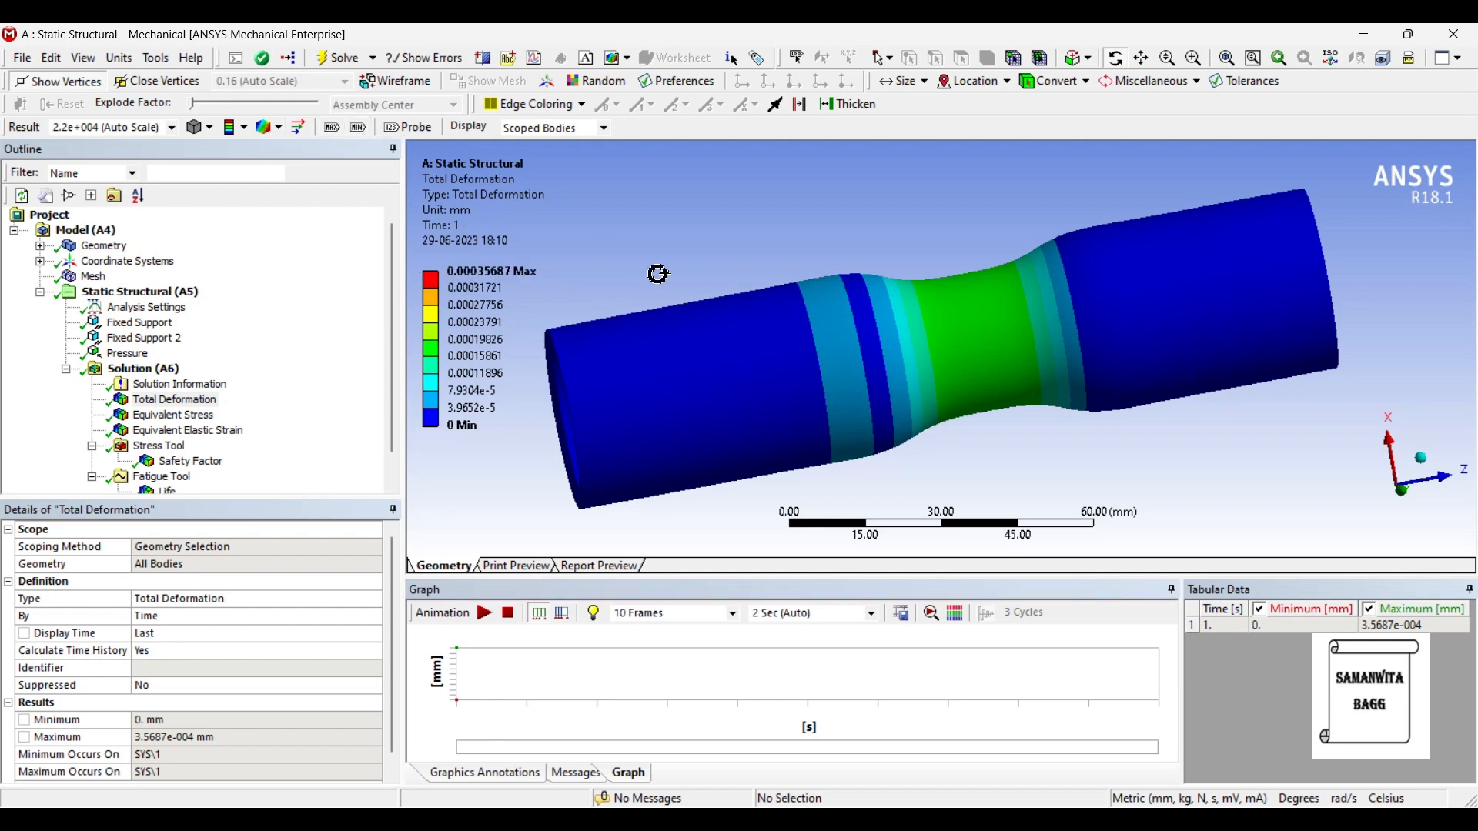
Examine the Equivalent Stress contours on the pin and play their animation
{"action": "left_click", "coordinate": [180, 421]}
{"action": "left_click_drag", "start_coordinate": [703, 432], "coordinate": [696, 392]}
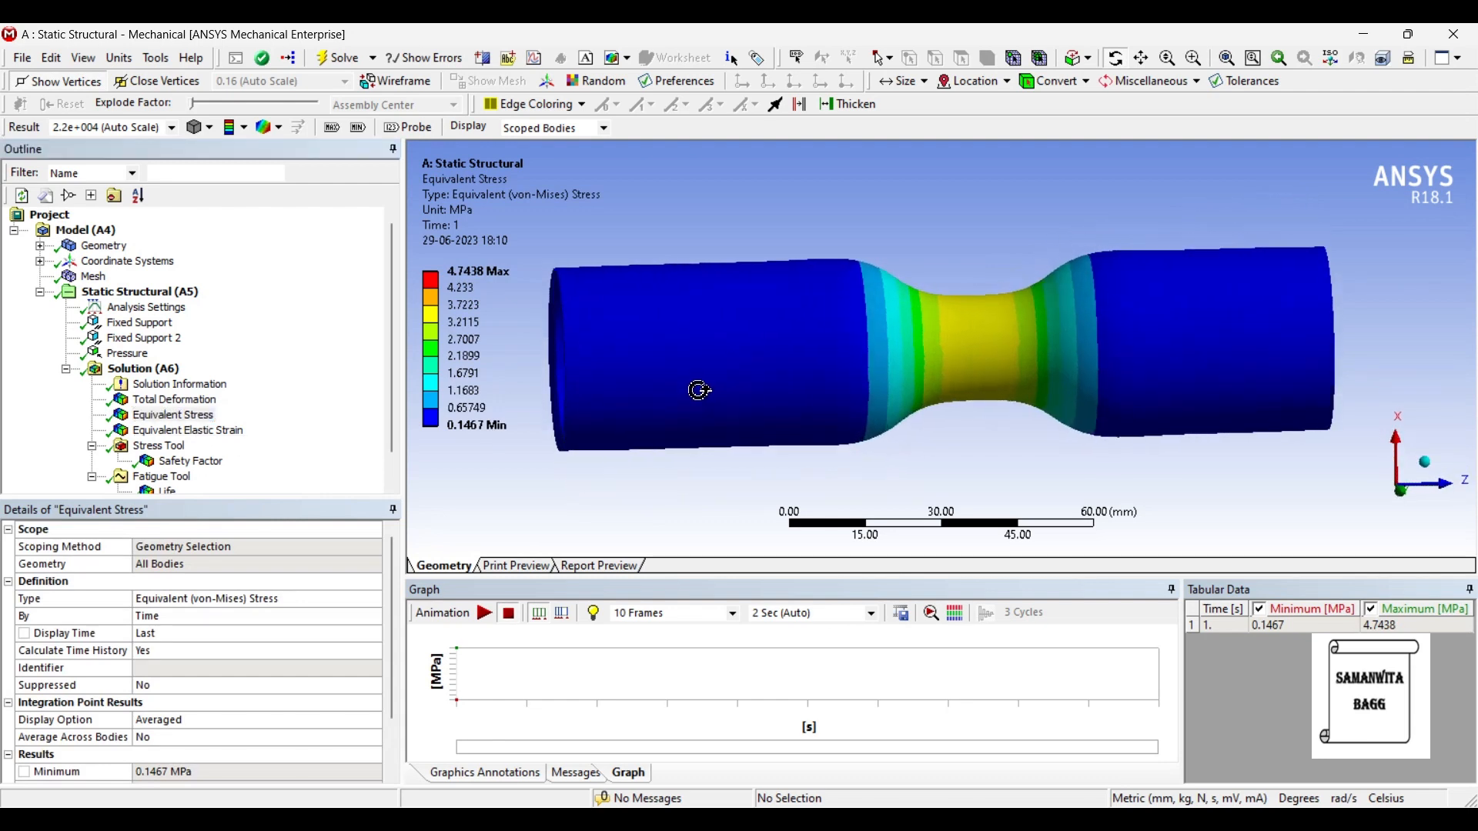
{"action": "scroll", "coordinate": [696, 392], "scroll_direction": "down", "scroll_amount": 2}
{"action": "left_click", "coordinate": [485, 614]}
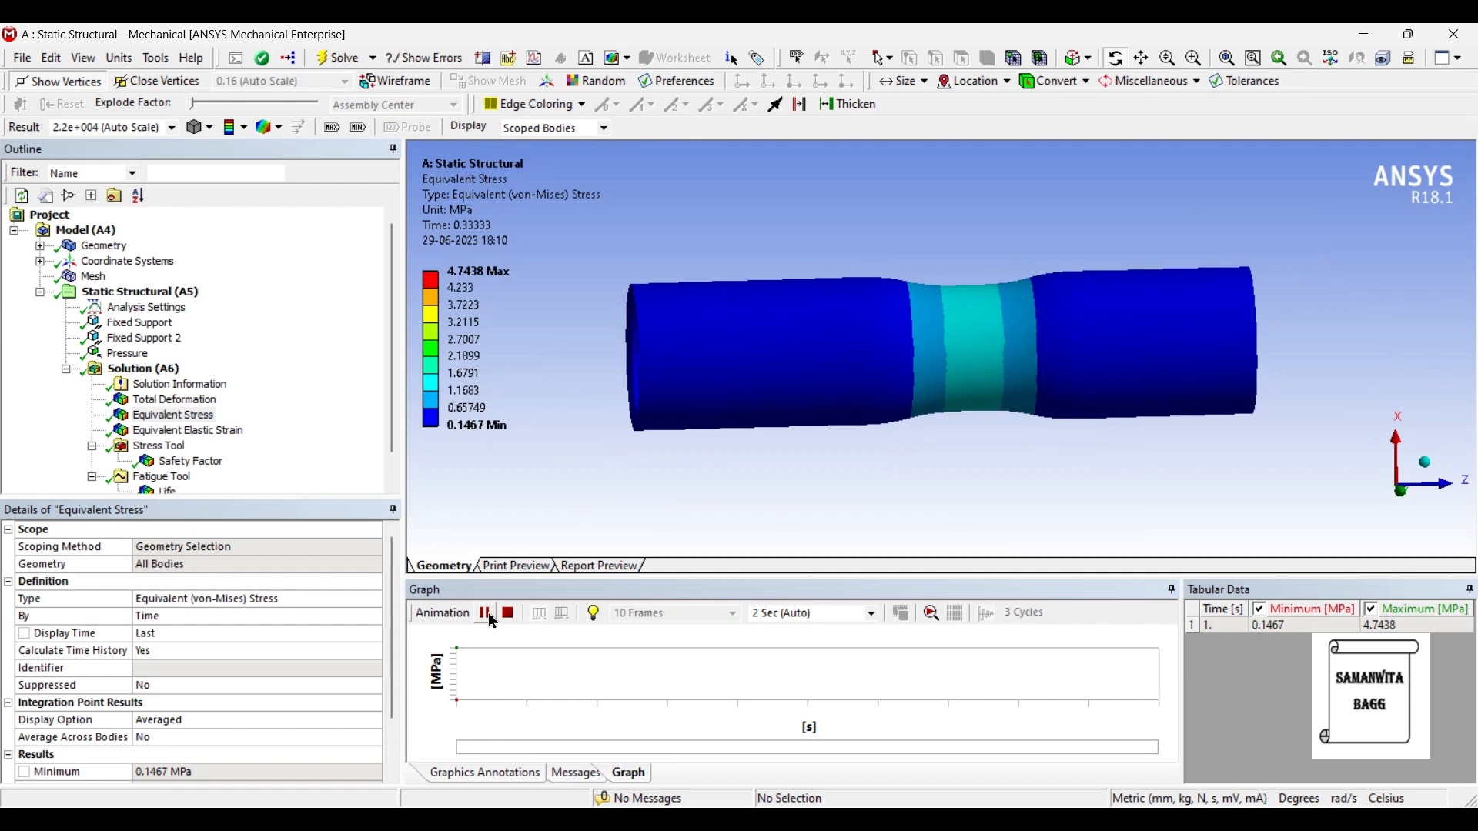
{"action": "left_click", "coordinate": [488, 615]}
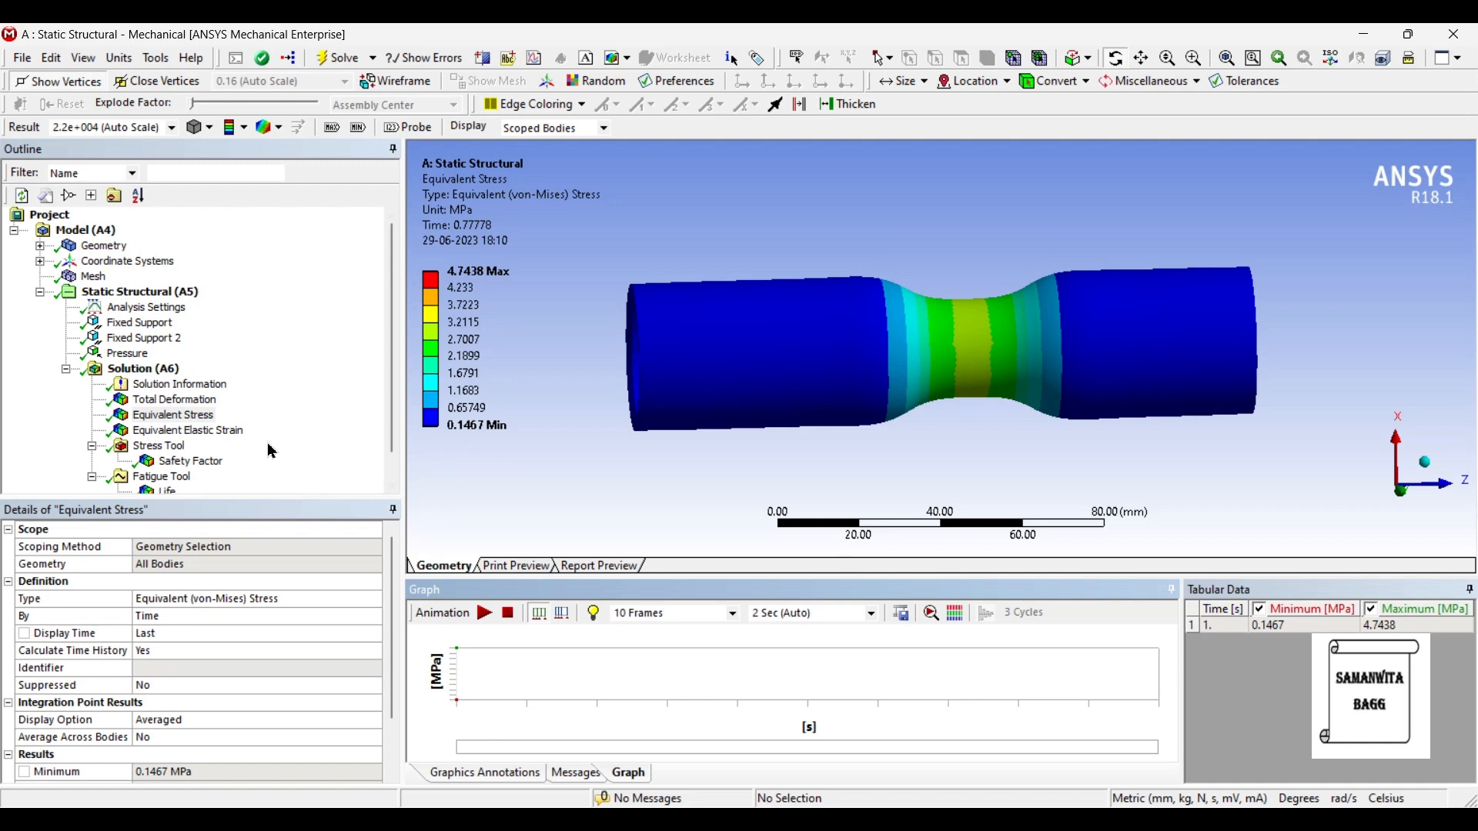
Examine and animate the Equivalent Elastic Strain result and the Stress Tool's Safety Factor
{"action": "left_click", "coordinate": [231, 433]}
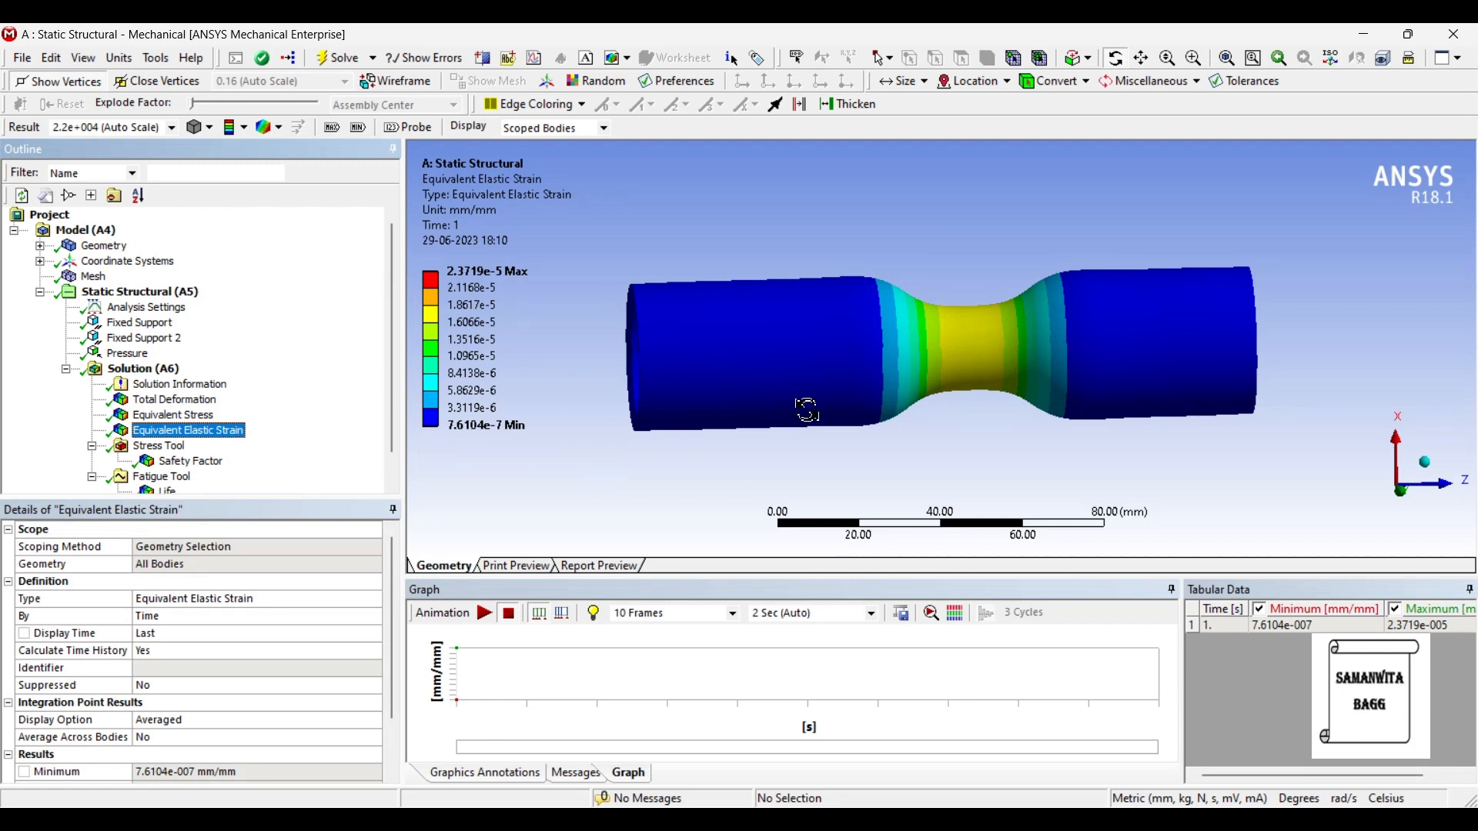
{"action": "left_click", "coordinate": [485, 616]}
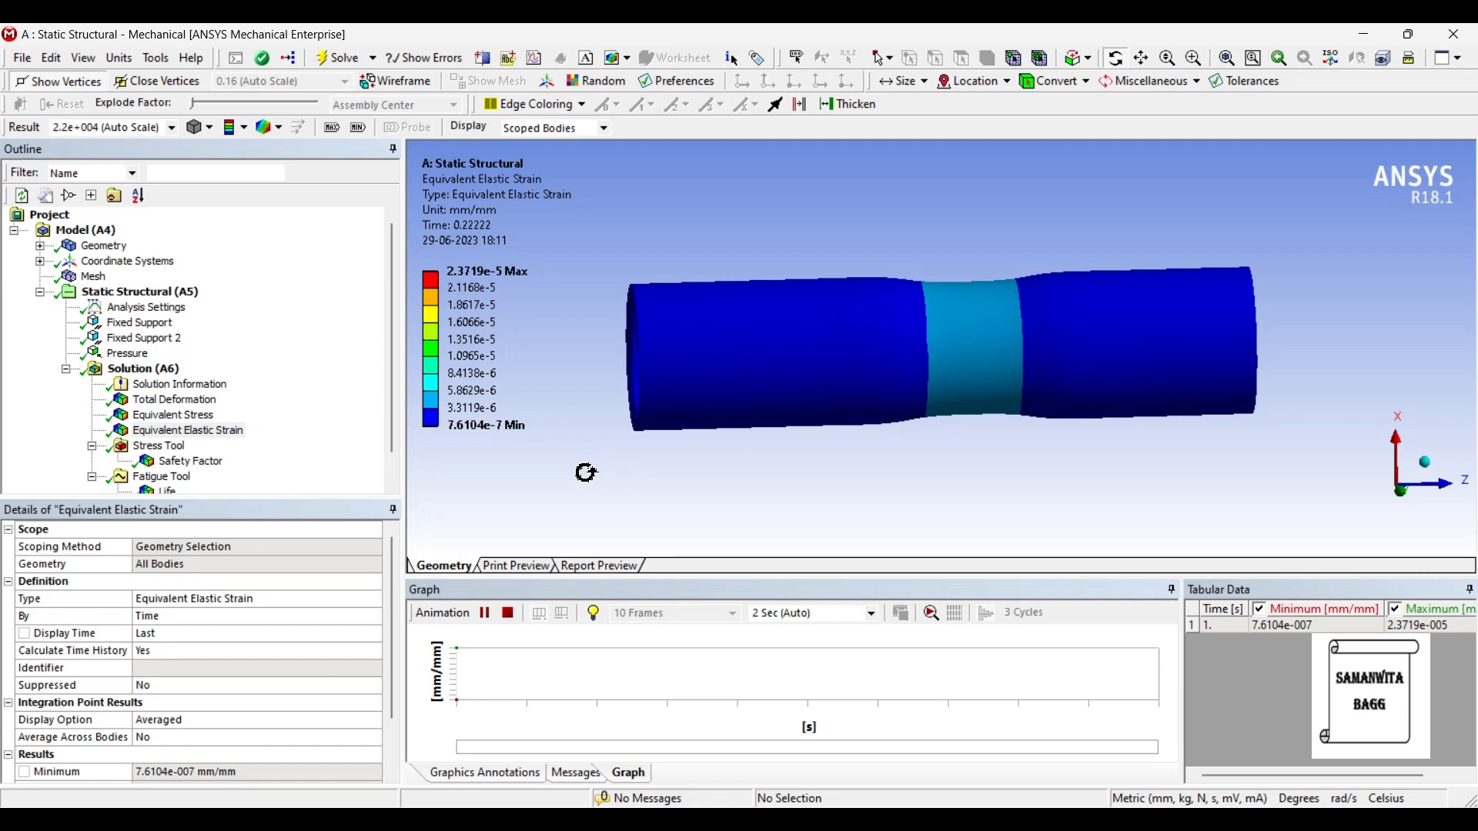
{"action": "left_click", "coordinate": [485, 614]}
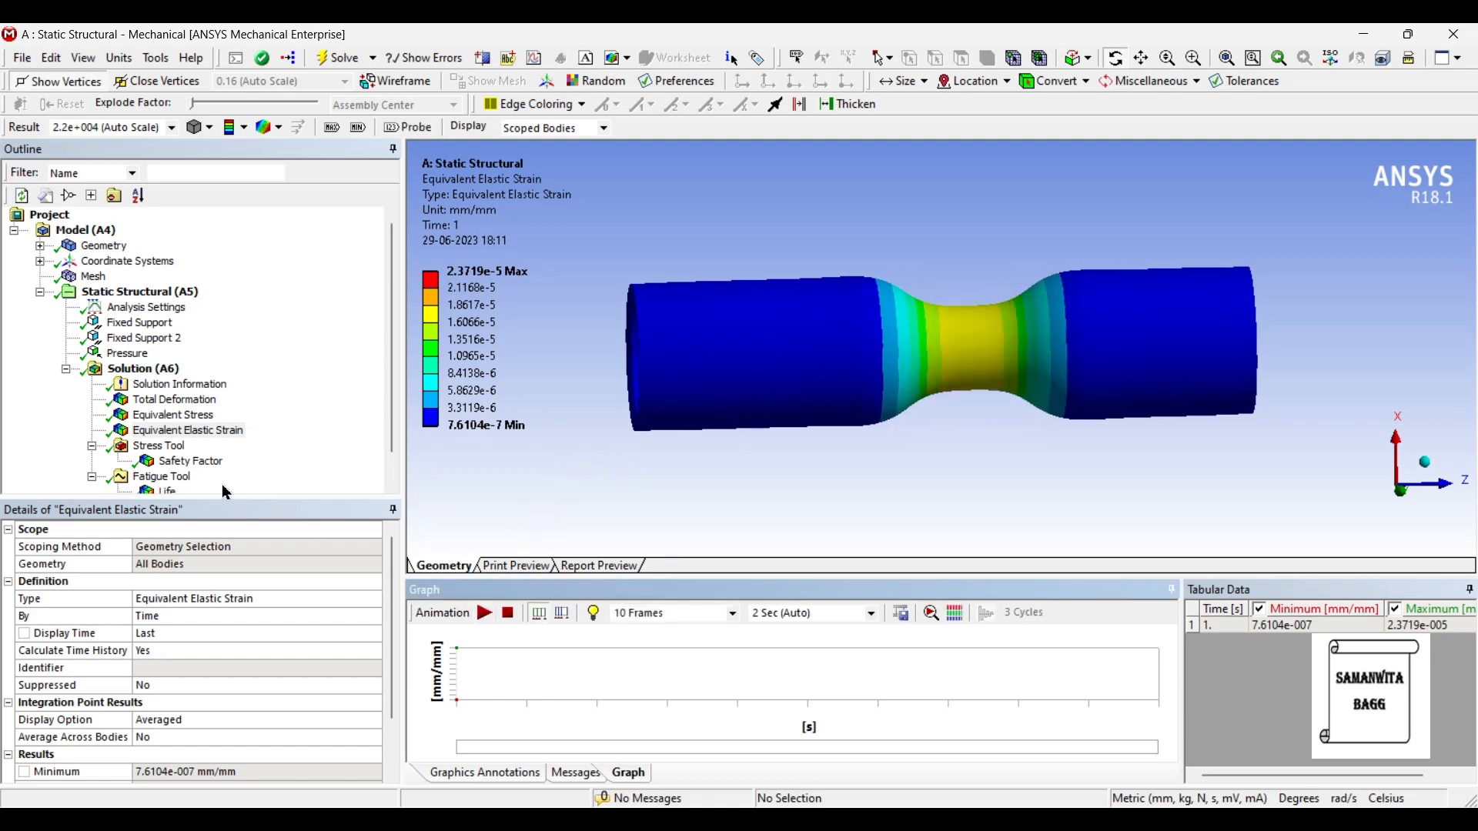
{"action": "left_click", "coordinate": [193, 462]}
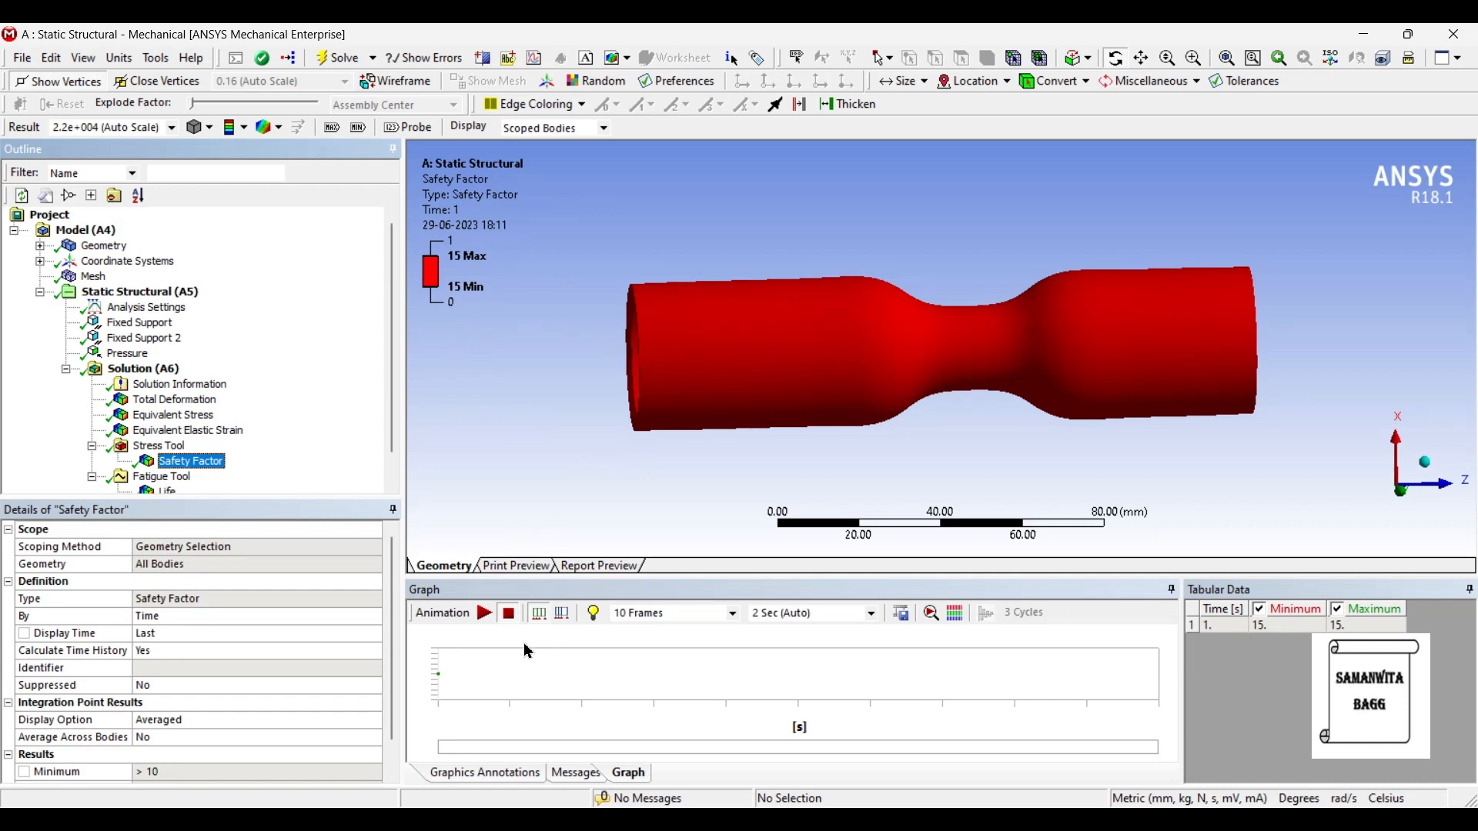
{"action": "left_click", "coordinate": [484, 613]}
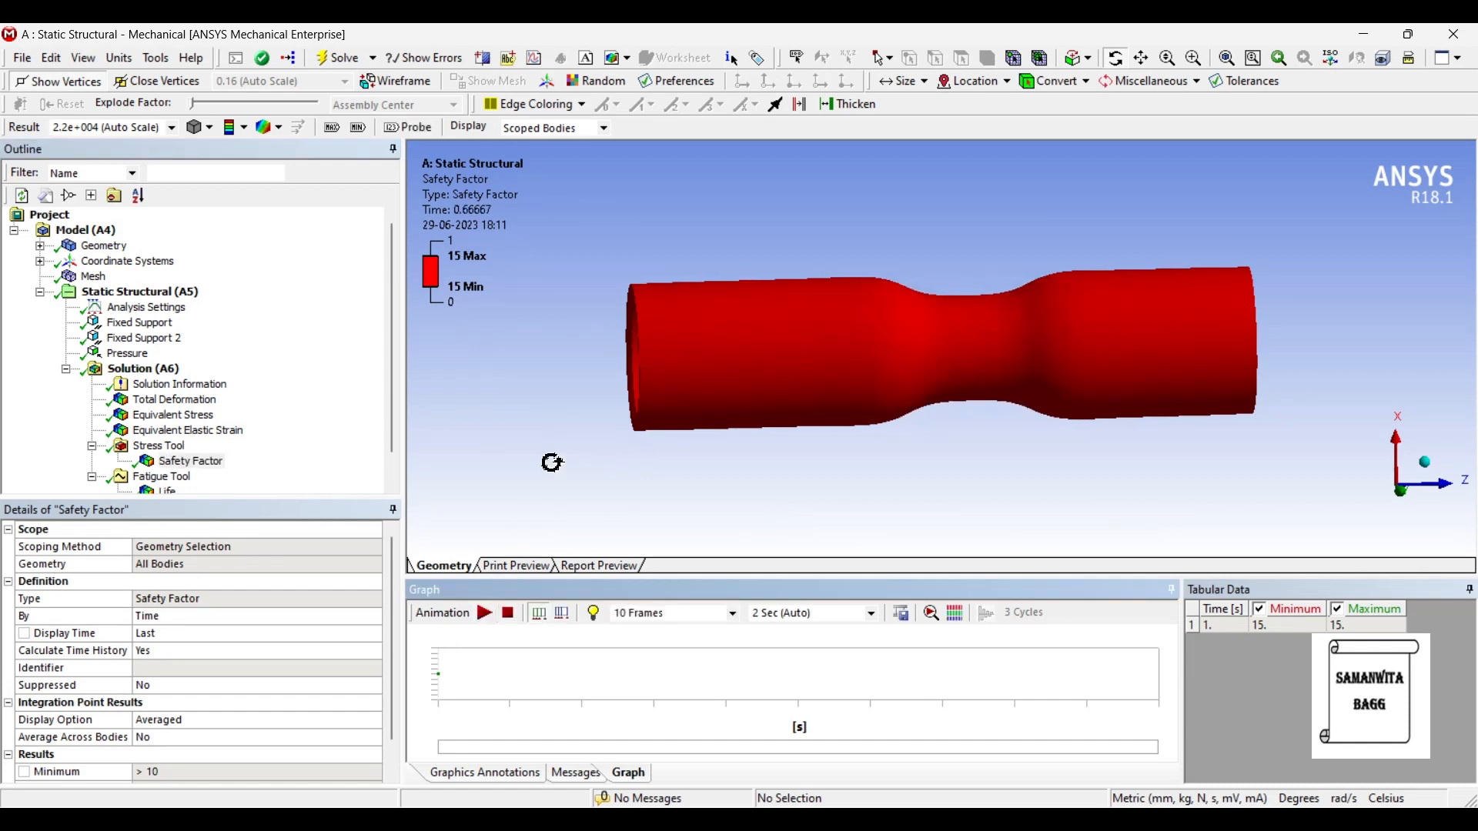
Examine the Fatigue Tool's Life and Damage results on the pin
{"action": "scroll", "coordinate": [282, 468], "scroll_direction": "down", "scroll_amount": 1}
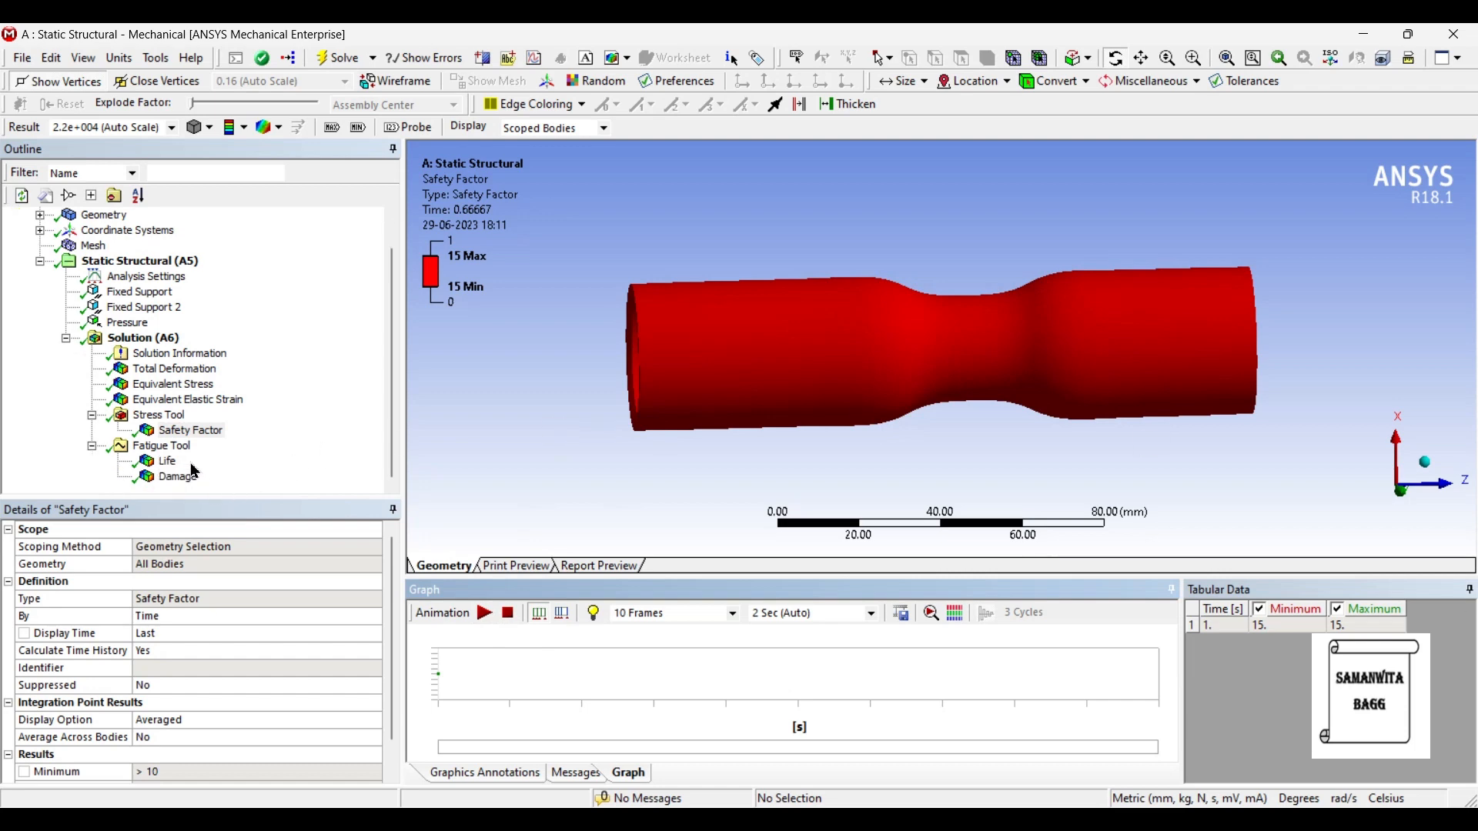
{"action": "left_click", "coordinate": [169, 463]}
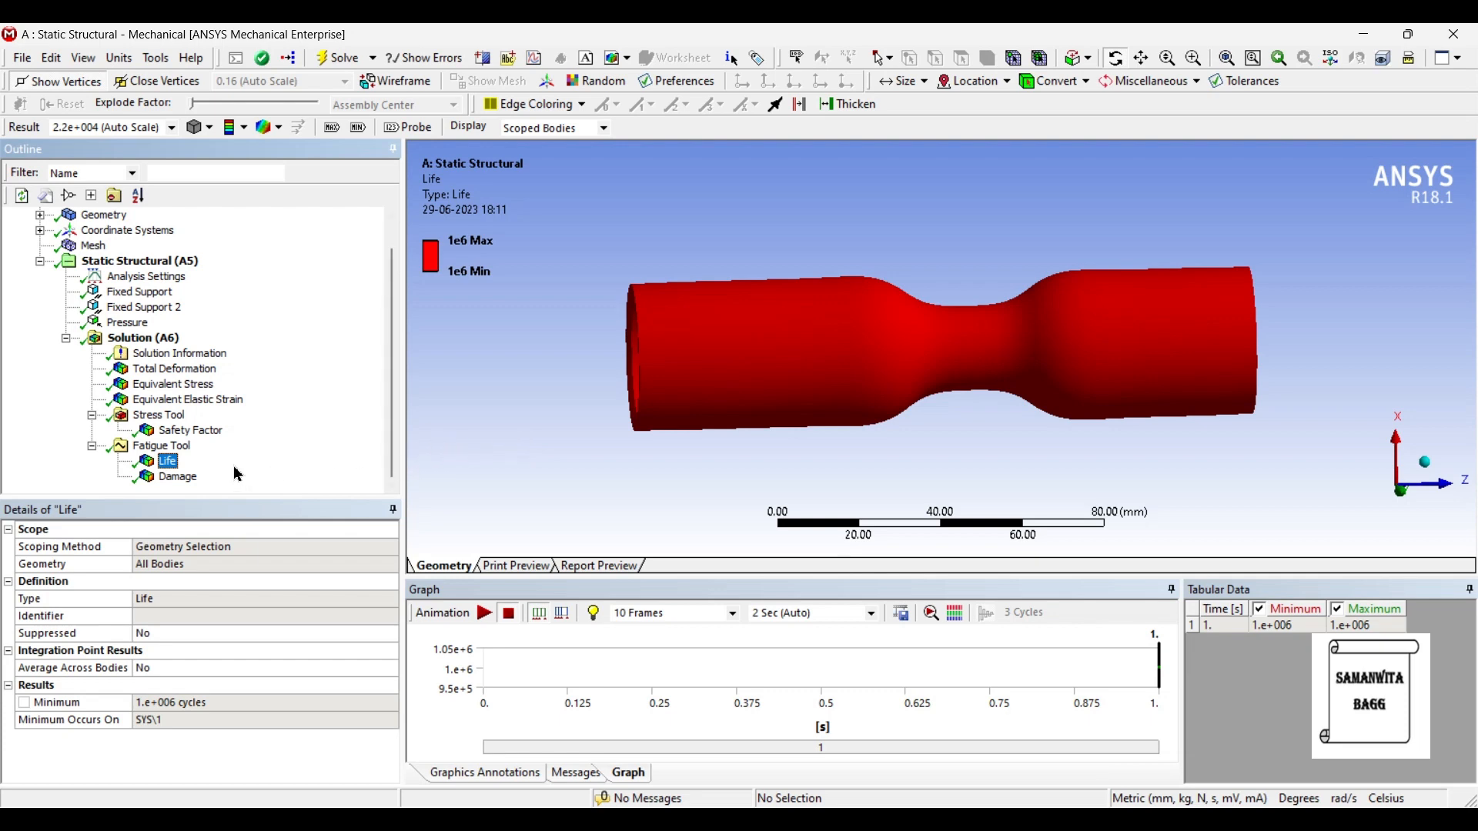
{"action": "left_click", "coordinate": [178, 478]}
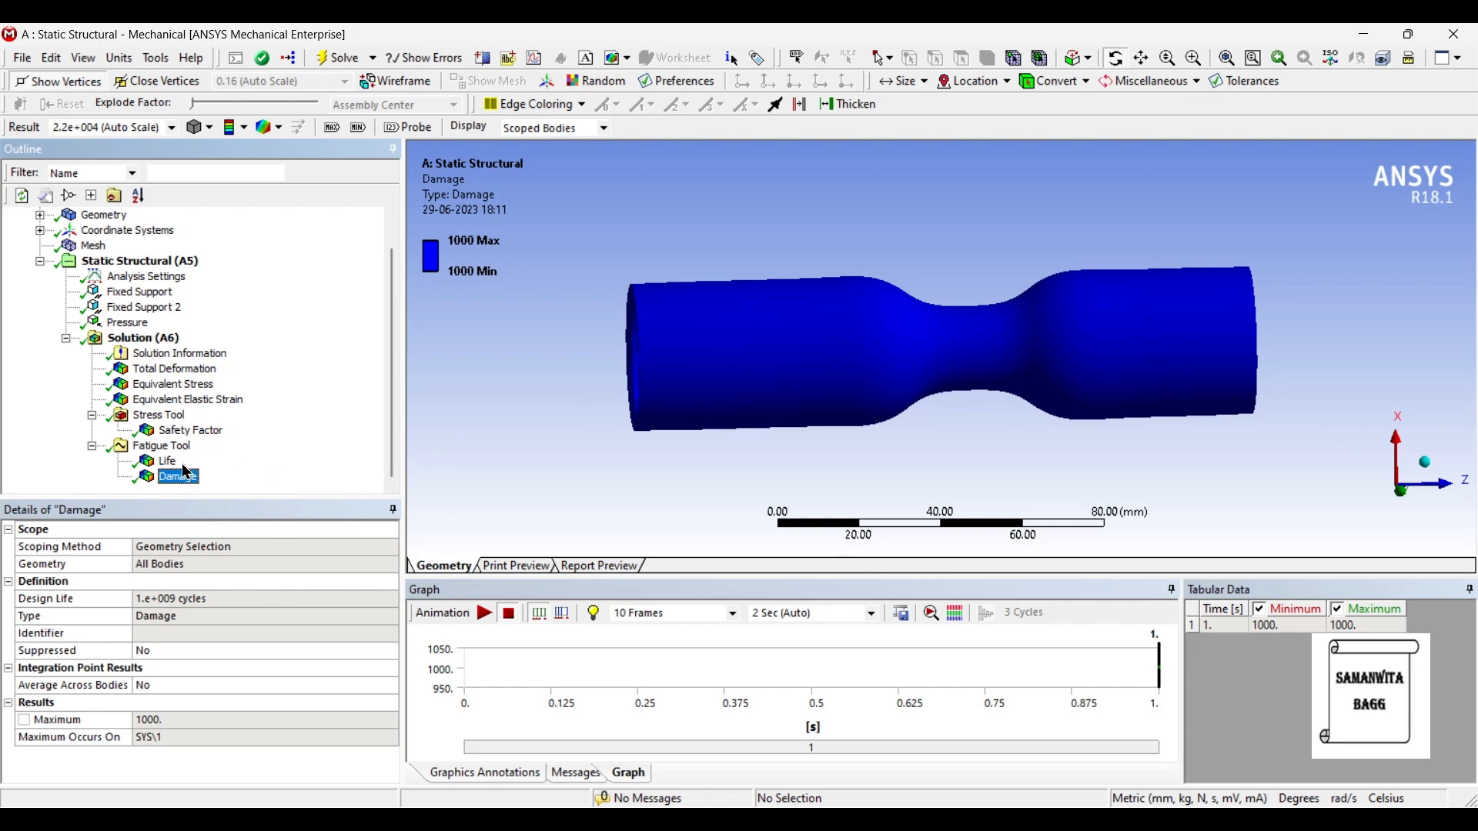
{"action": "left_click", "coordinate": [171, 462]}
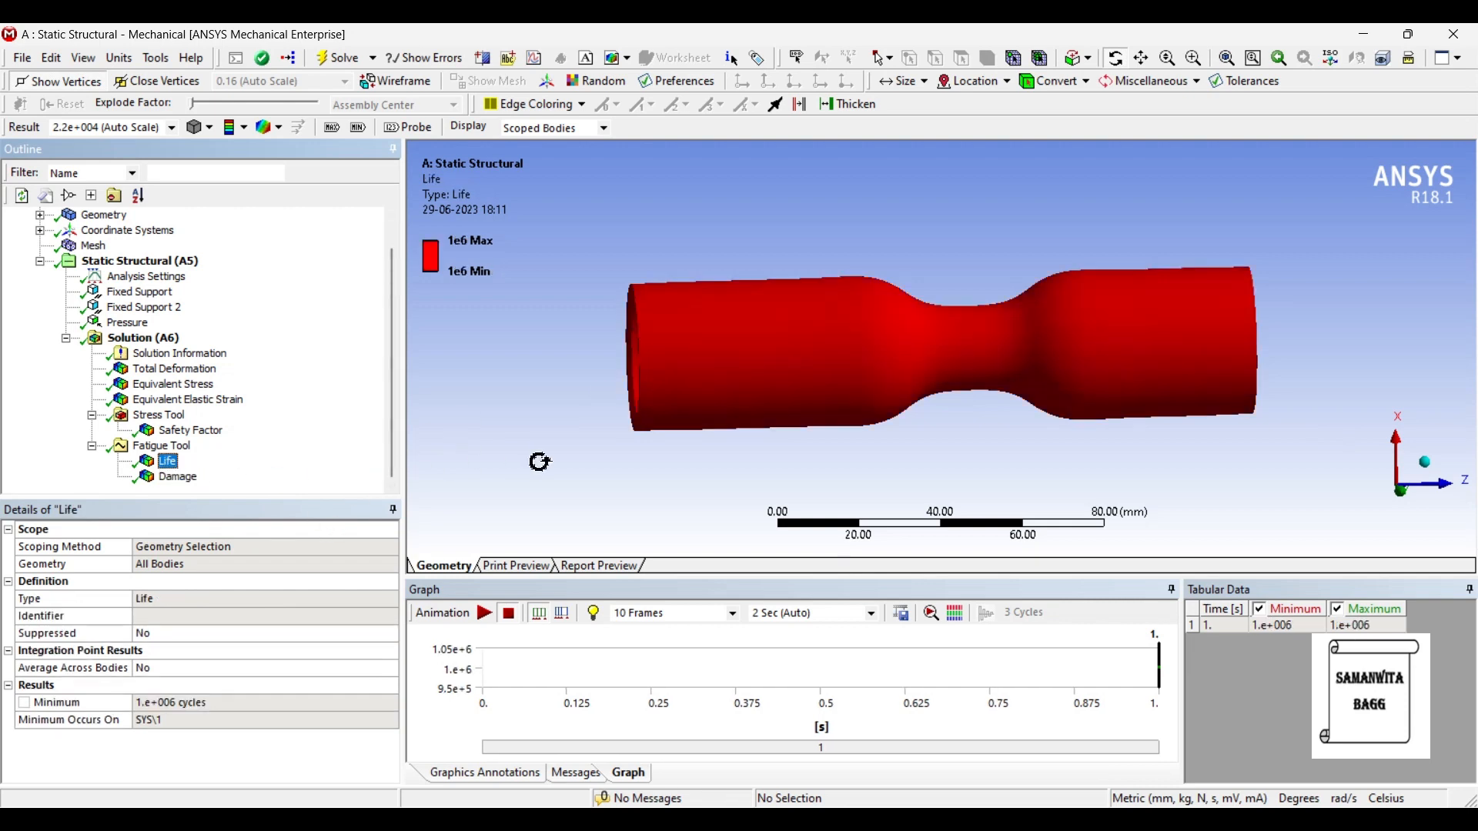